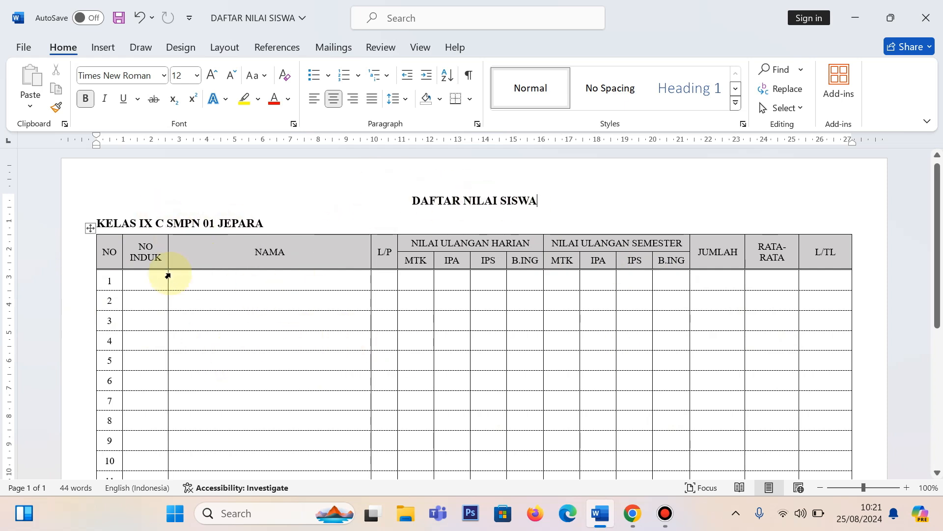
Step: Create a new blank document and apply the No Spacing style to it
scroll(240, 302, "down", 1)
scroll(152, 382, "down", 3)
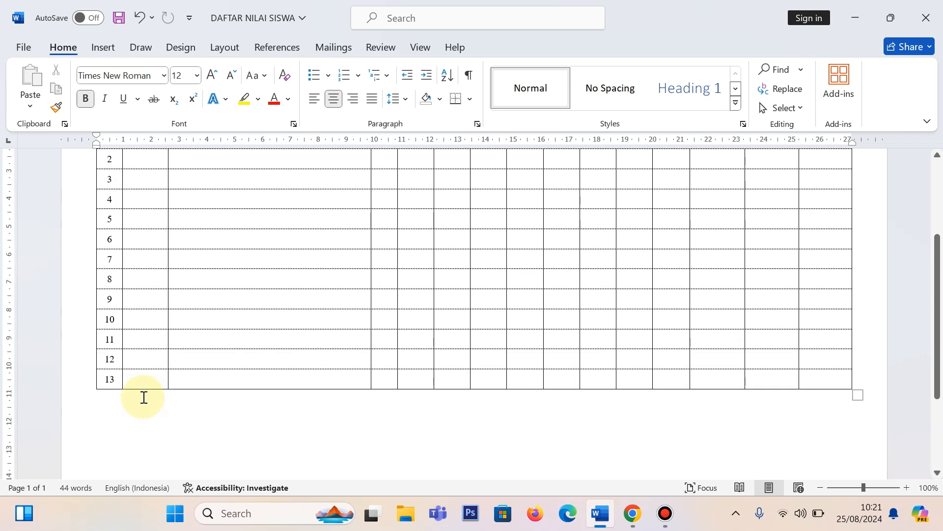
scroll(145, 396, "up", 5)
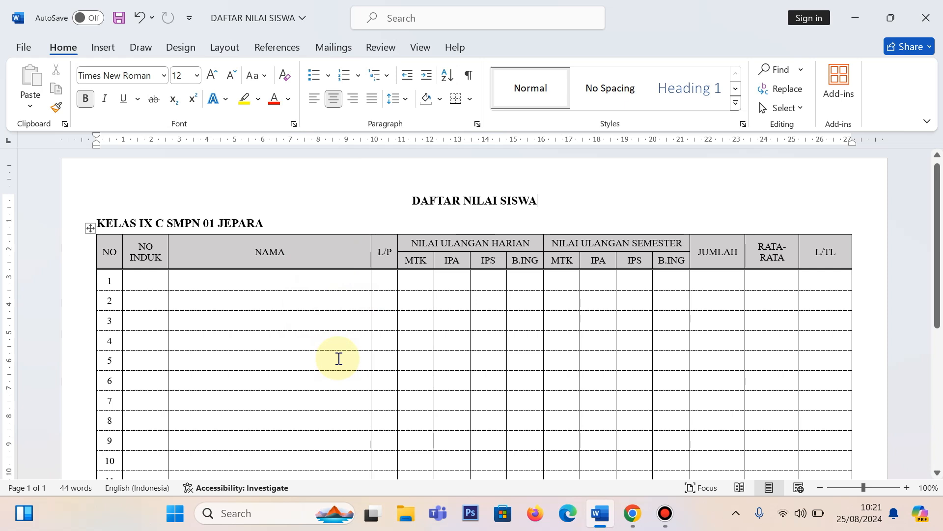
key("ctrl+n")
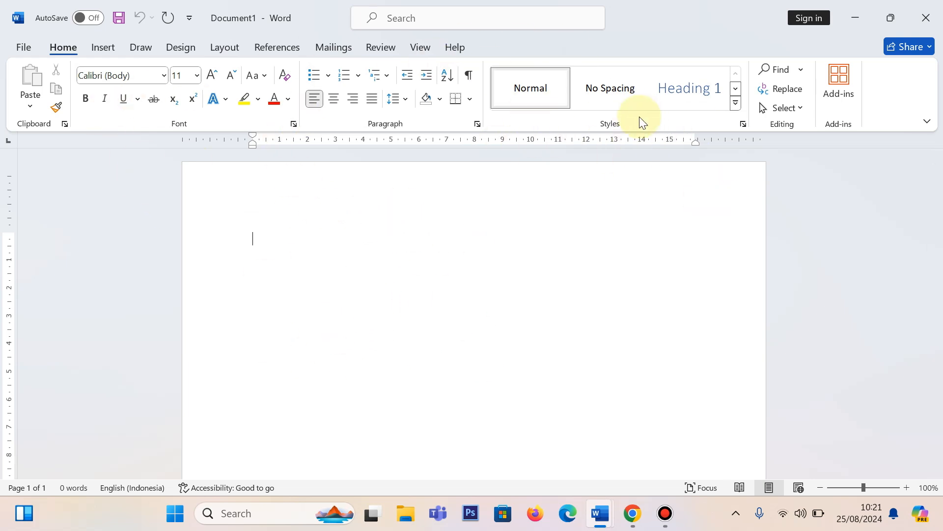
left_click(606, 93)
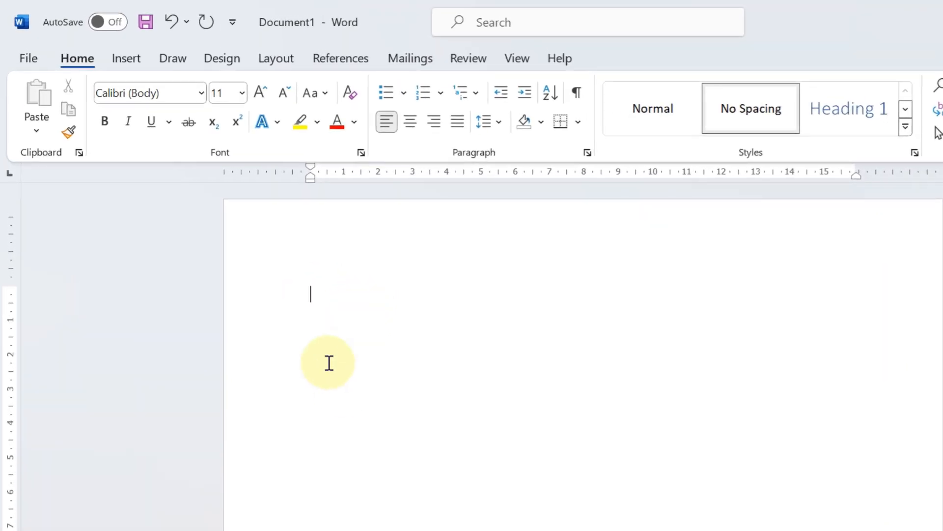
Step: Set up the page with a paper size, landscape orientation and narrow margins
left_click(276, 61)
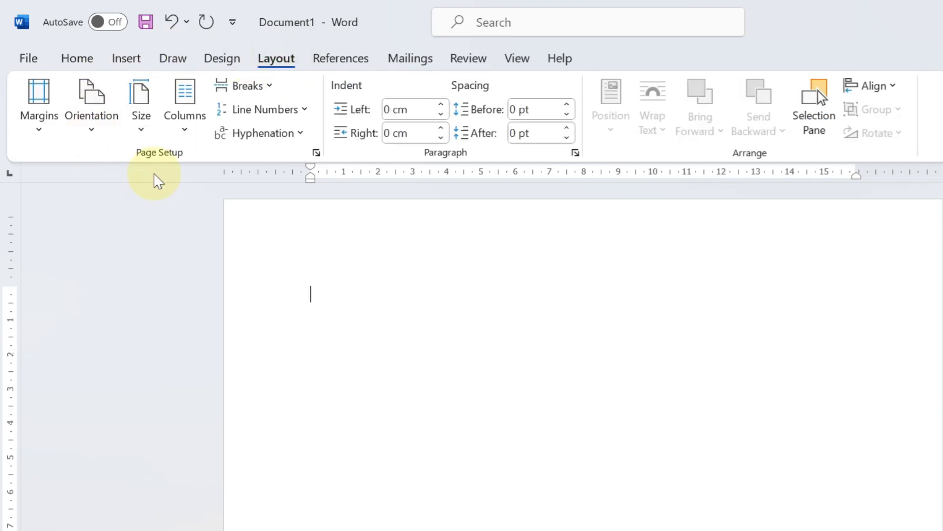
left_click(147, 132)
left_click(213, 297)
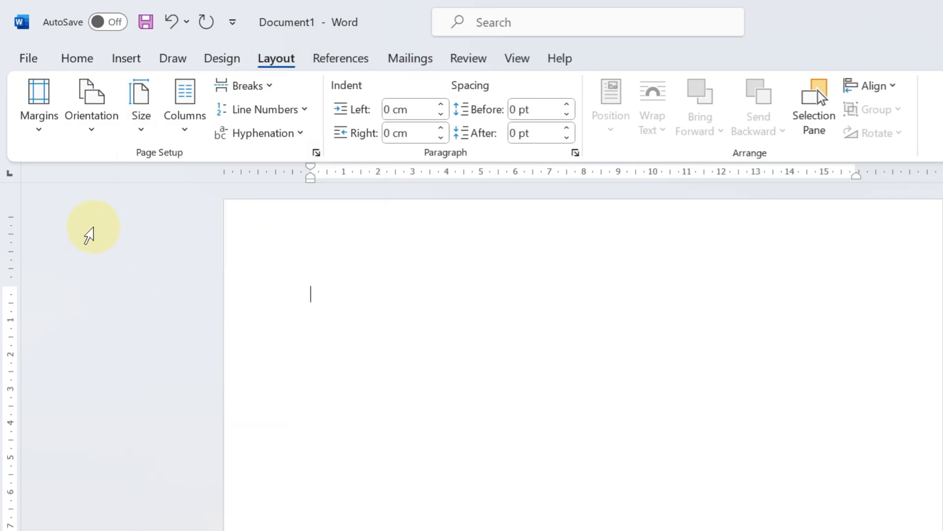
left_click(101, 118)
left_click(105, 213)
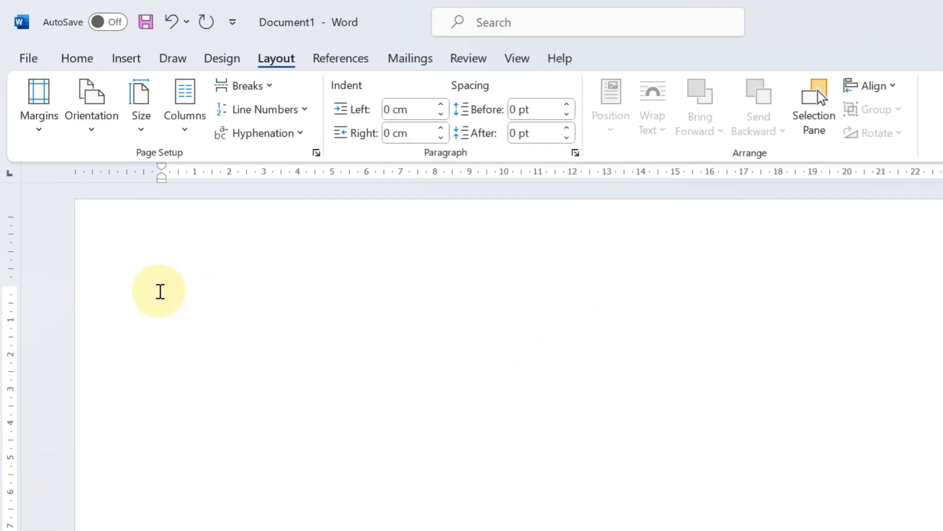
left_click(37, 133)
left_click(145, 295)
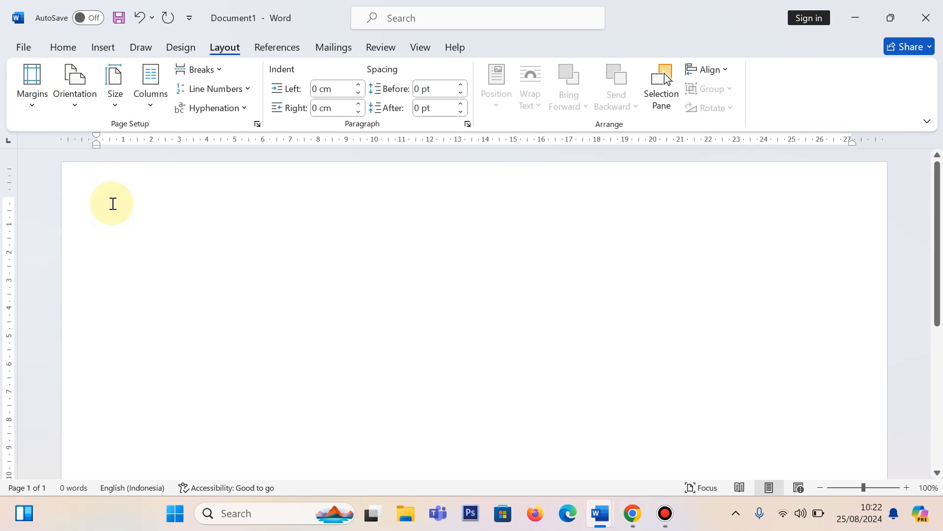
Step: Enter the heading DAFTAR NILAI SISWA and, on the second line, KELAS IX C SMPN 01 JEPARA, following the finished DAFTAR NILAI SISWA document
type("DAFTAR")
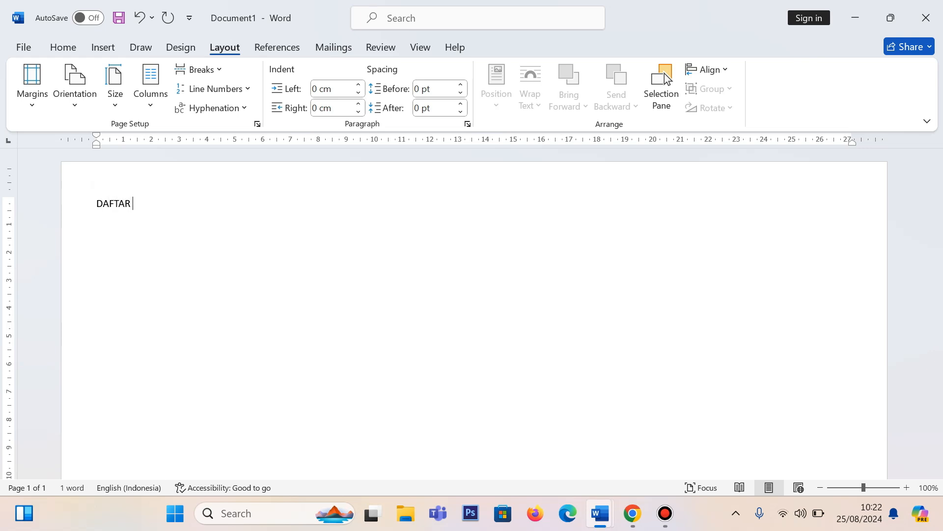
type(" NILAI SISWA")
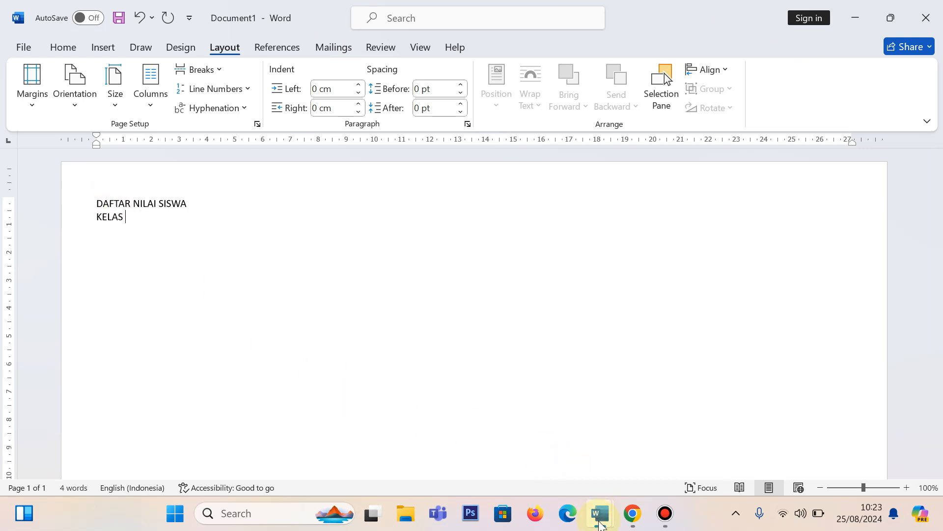
left_click(600, 507)
left_click(564, 479)
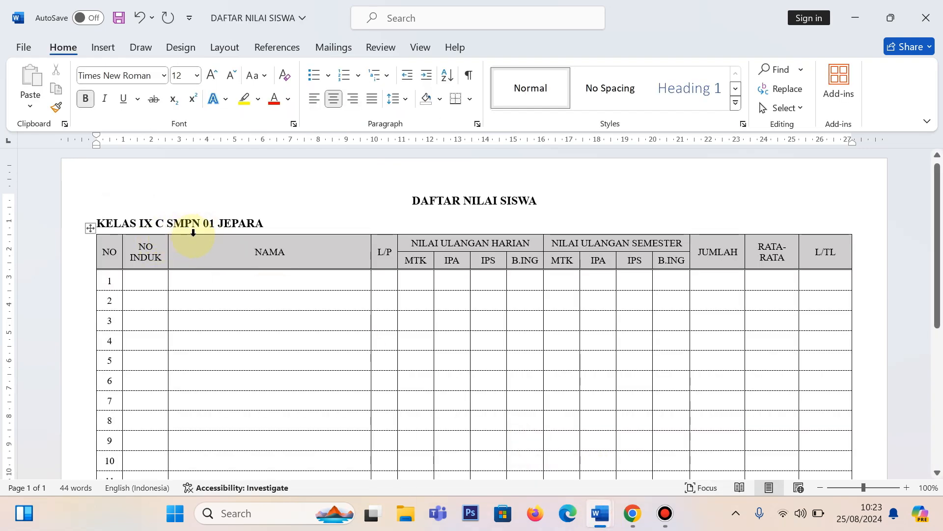
mouse_move(630, 517)
mouse_move(599, 513)
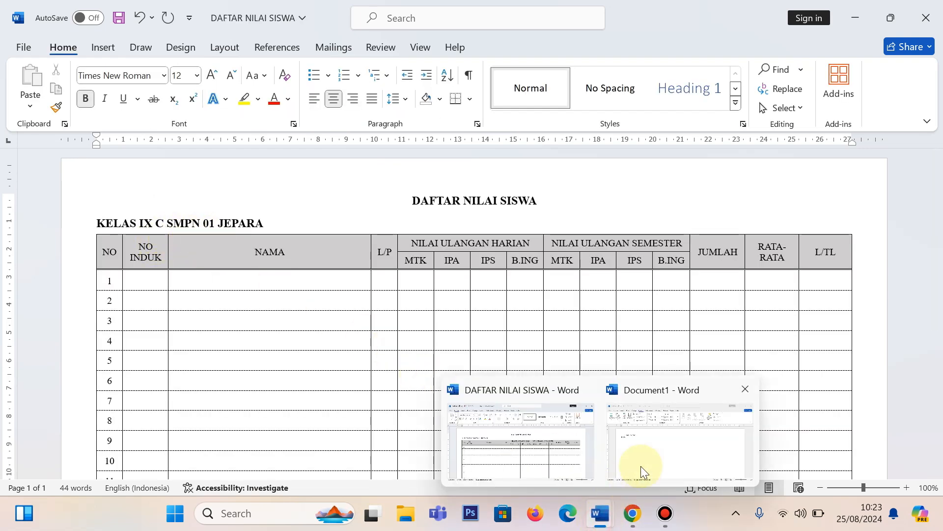
left_click(642, 467)
type("IX C SMPN 01 JEPARA")
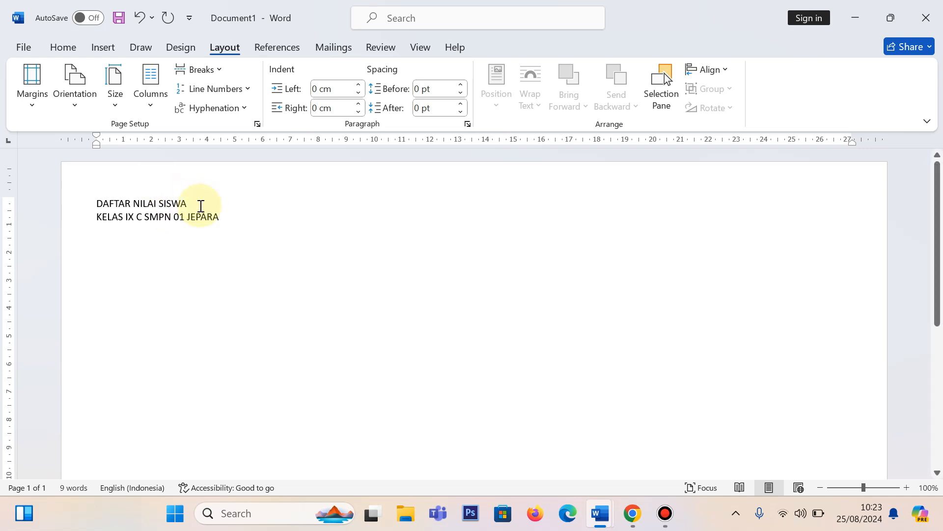
Step: Center the DAFTAR NILAI SISWA heading on the page
left_click_drag(193, 204, 97, 201)
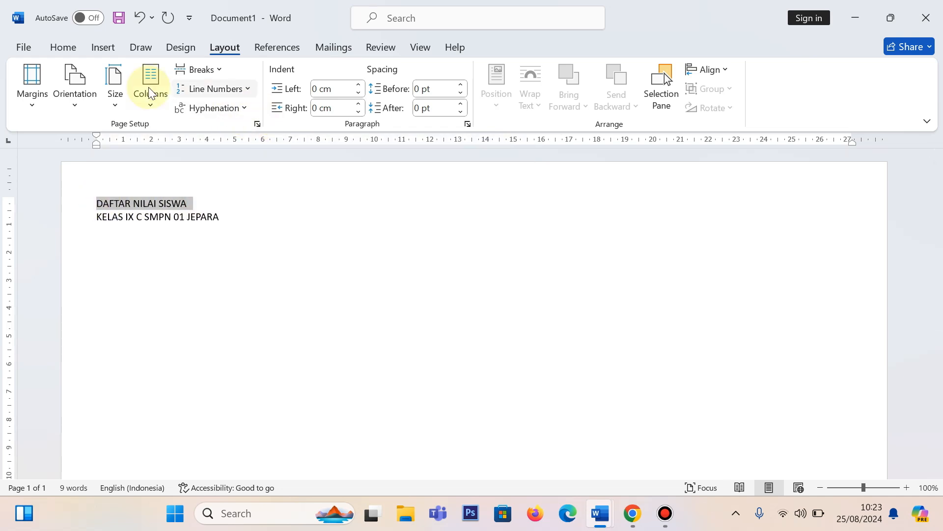
left_click(68, 47)
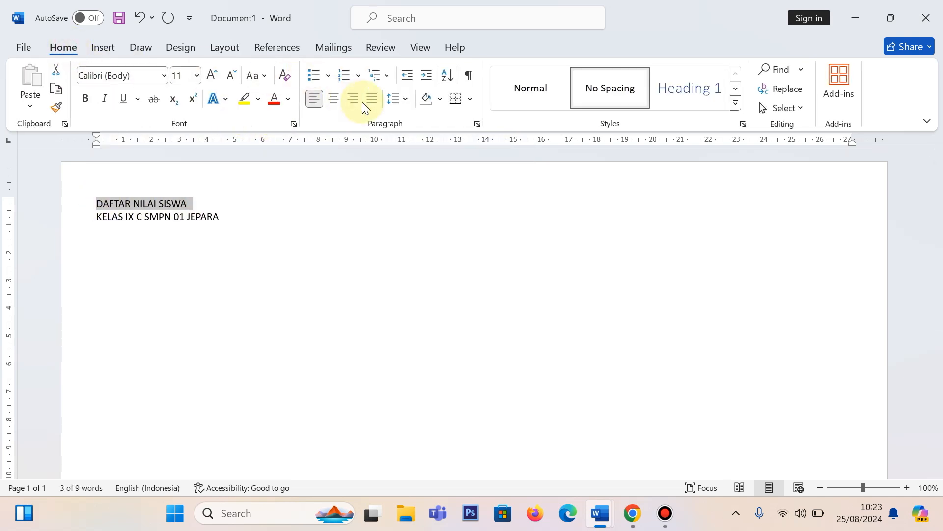
left_click(334, 99)
left_click(367, 209)
Step: Format both heading lines in Times New Roman, size 12
left_click(244, 222)
left_click_drag(217, 216, 114, 184)
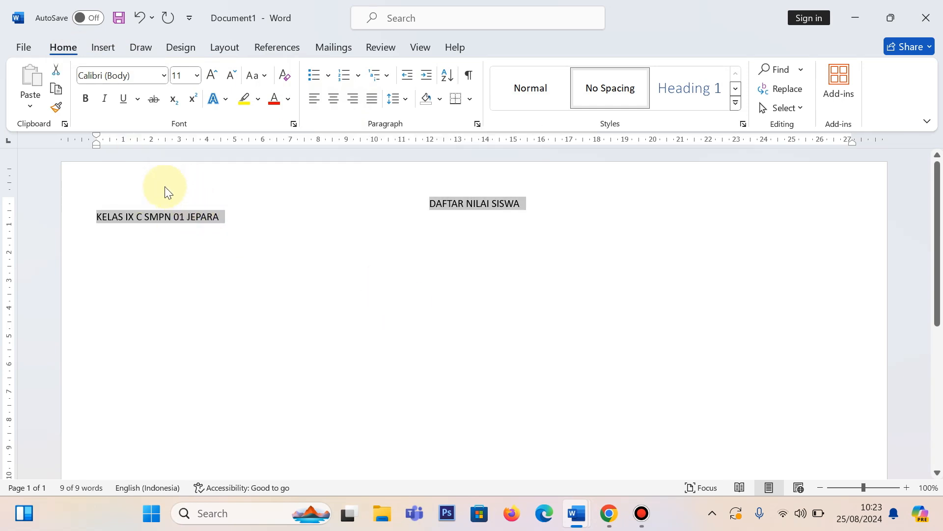
left_click(166, 75)
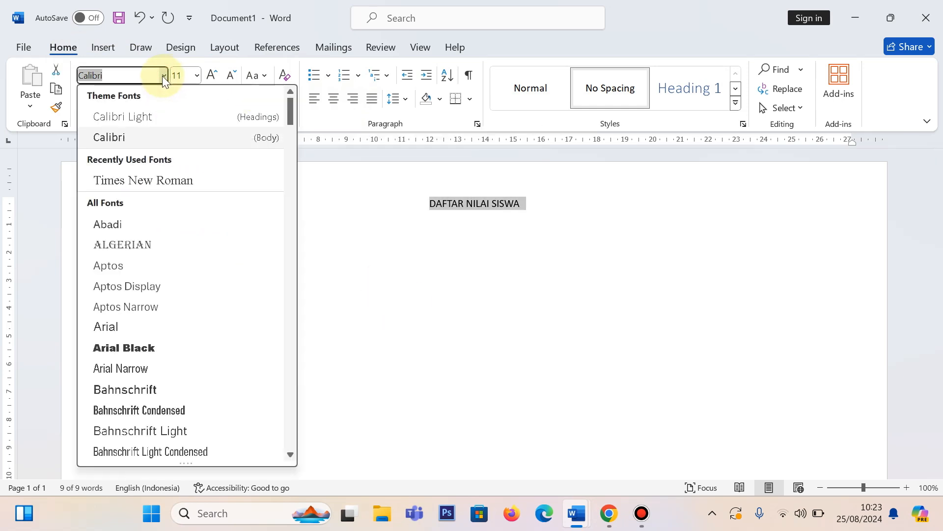
left_click(149, 180)
left_click(212, 76)
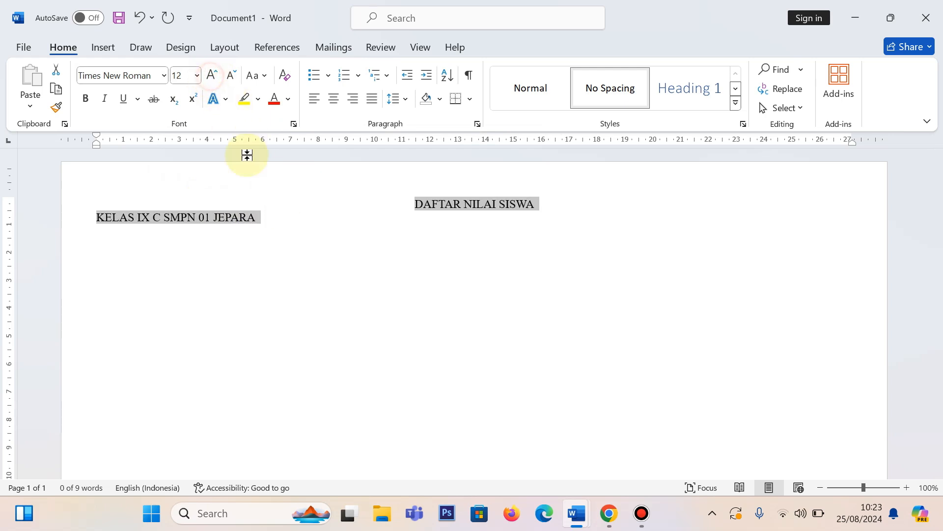
Step: Make the DAFTAR NILAI SISWA heading bold
left_click(273, 215)
left_click_drag(562, 206, 390, 194)
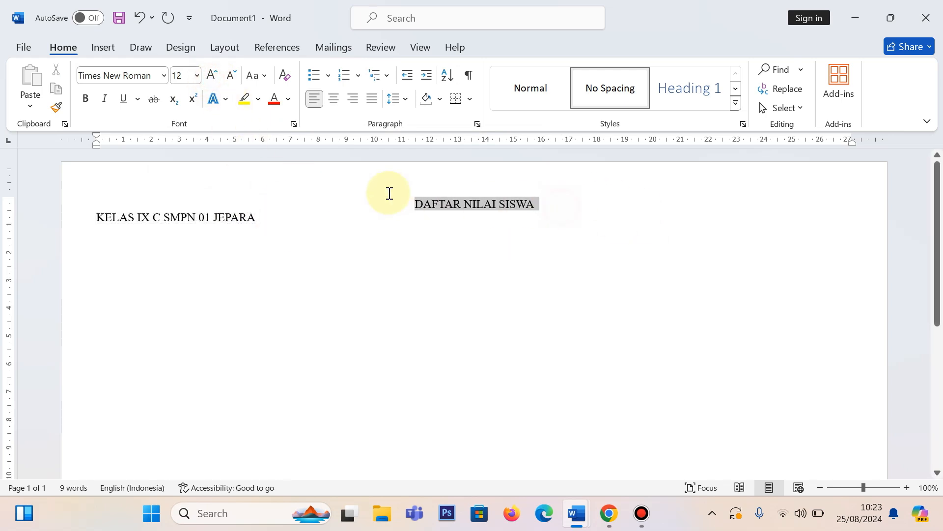
left_click(86, 101)
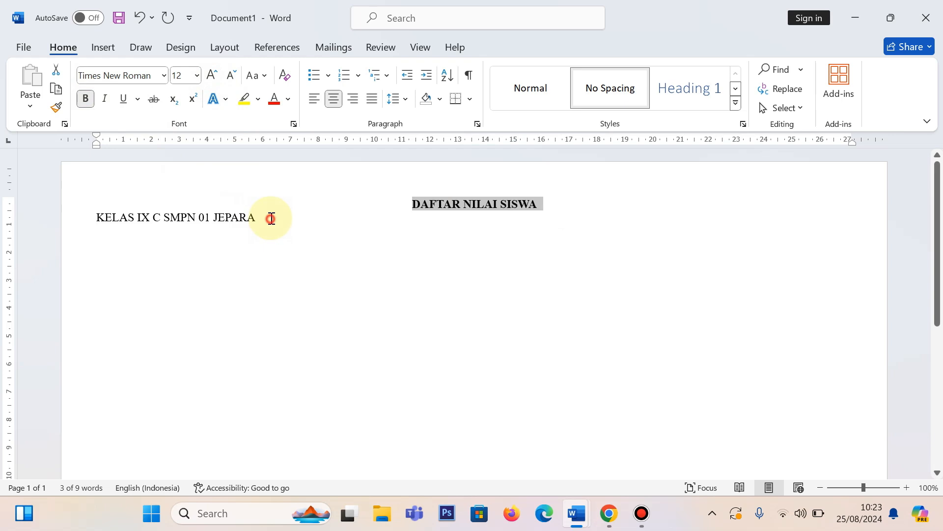
Step: Insert a table with 15 columns and 15 rows on a new line below the class line
left_click(271, 218)
key("Return")
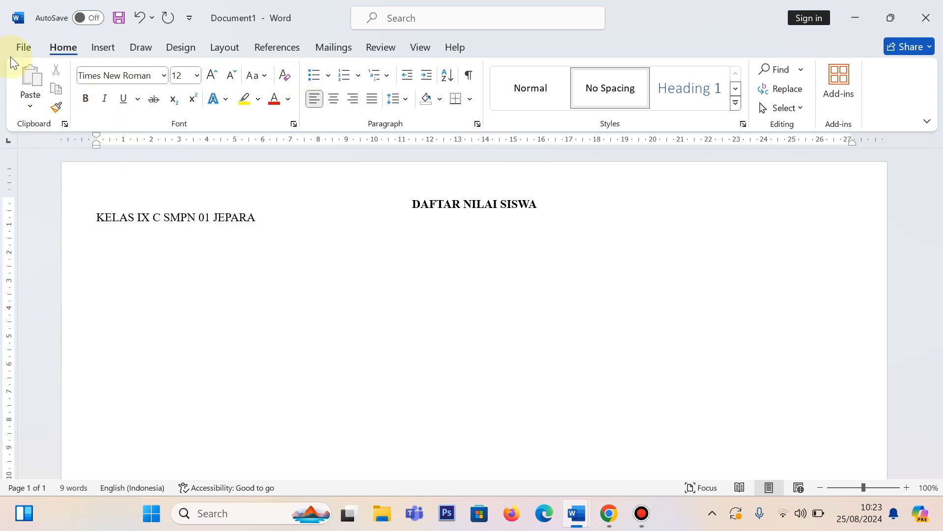
left_click(109, 53)
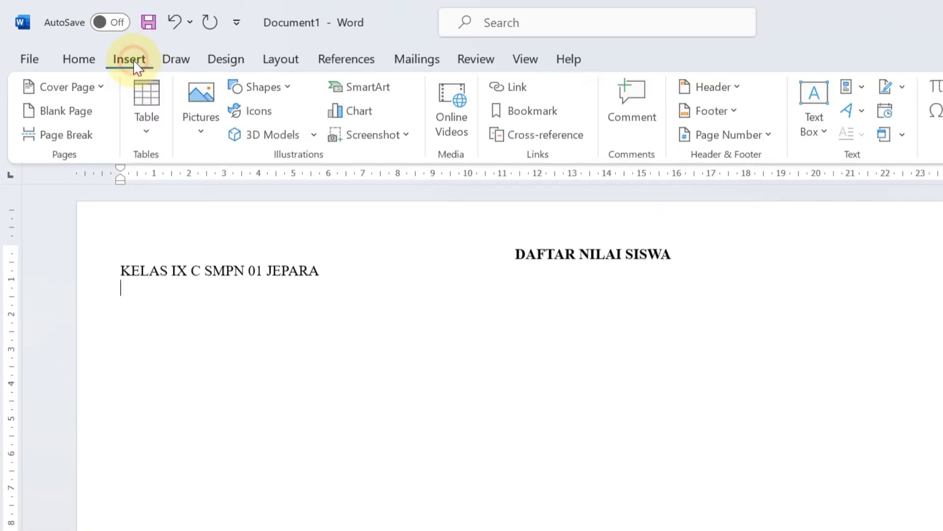
left_click(151, 137)
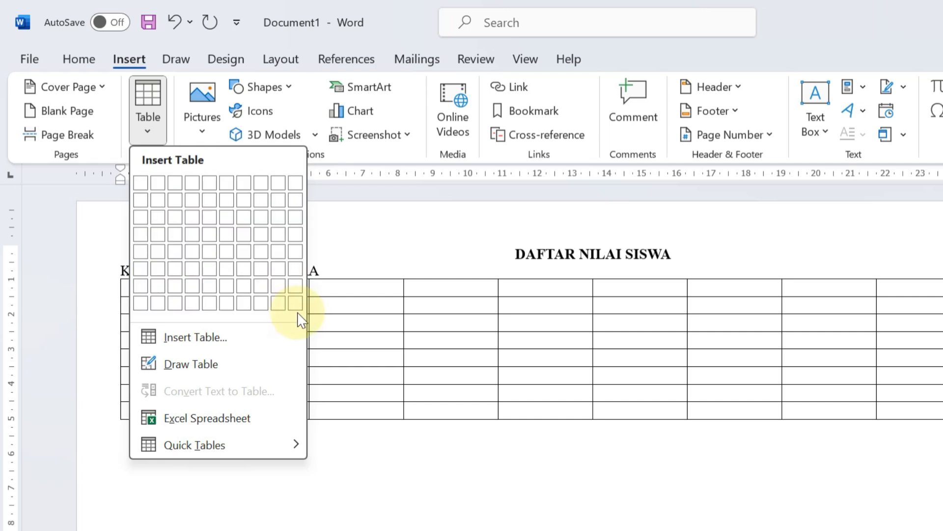
left_click(257, 341)
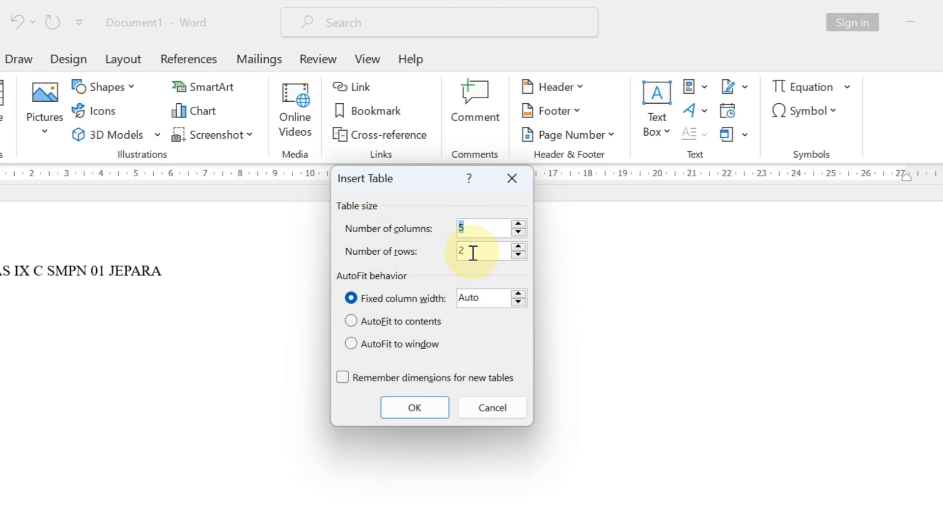
type("15")
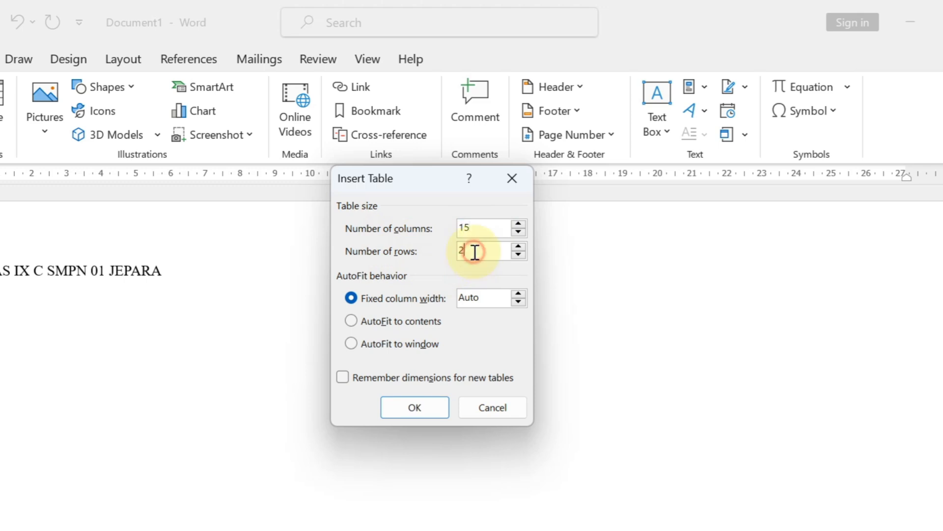
left_click(476, 252)
key("BackSpace")
type("15")
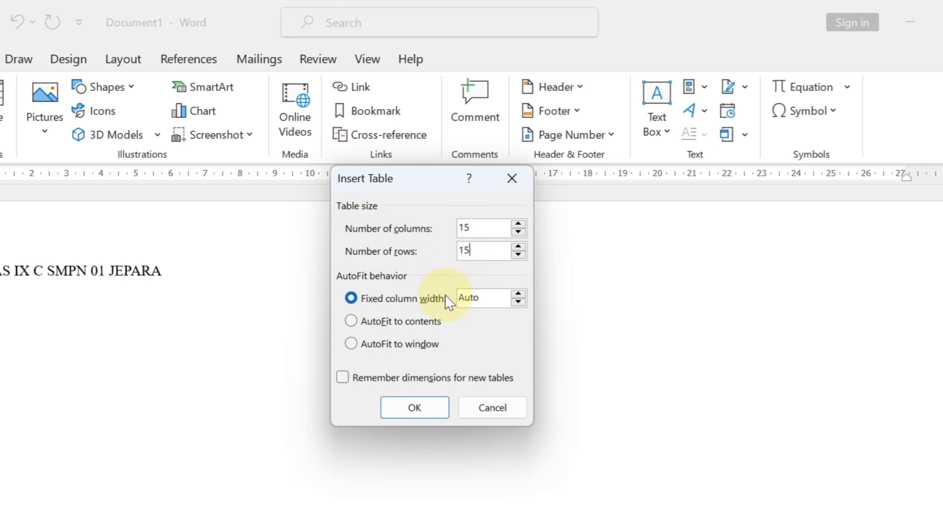
left_click(414, 408)
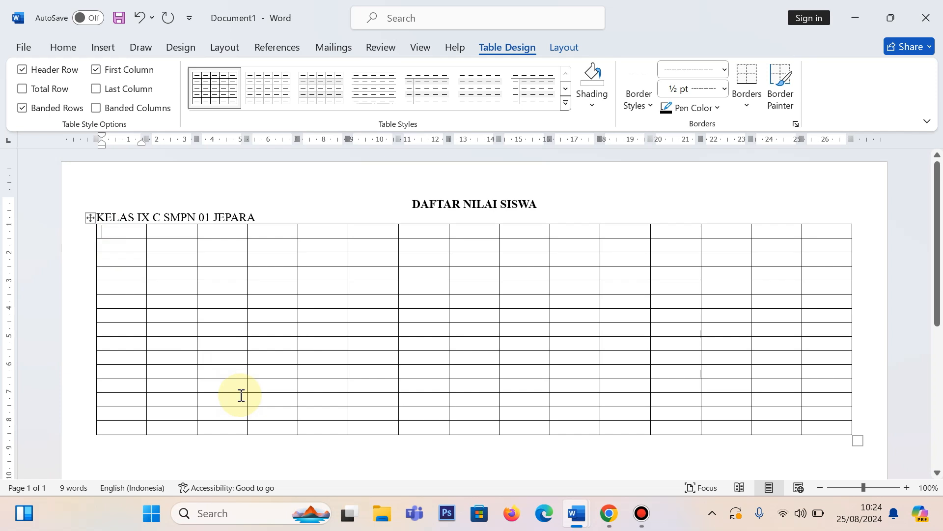
Step: Enter the headers NO, NO INDUK, NAMA and L/P in the table's first four top-row cells, following the finished DAFTAR NILAI SISWA document
type("NO")
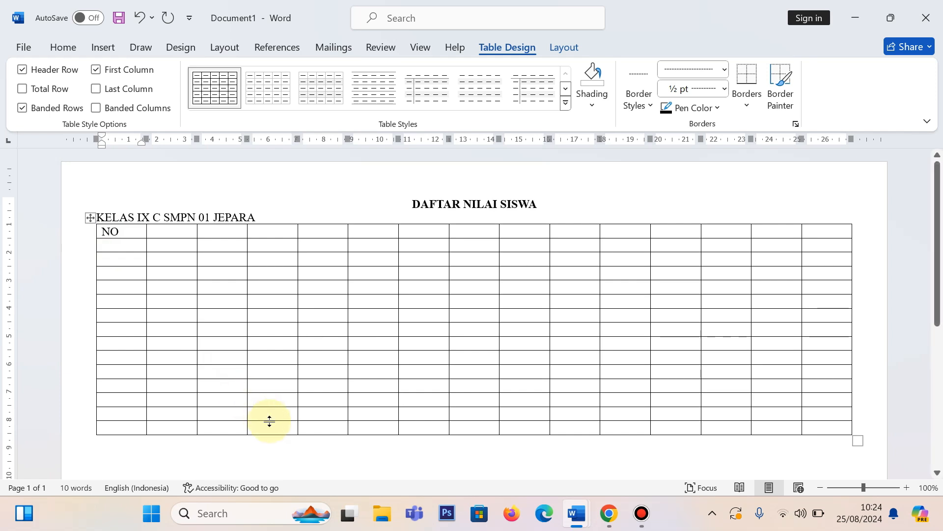
left_click(608, 528)
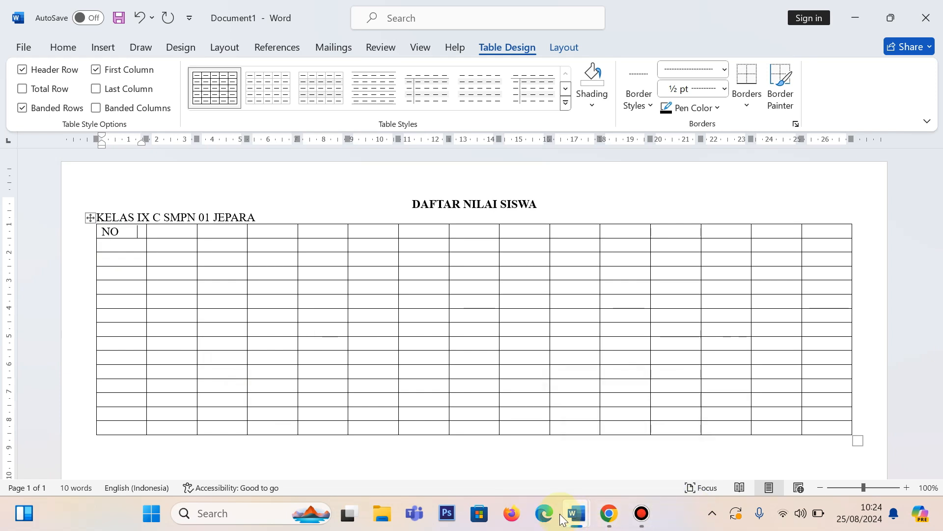
mouse_move(576, 513)
left_click(544, 440)
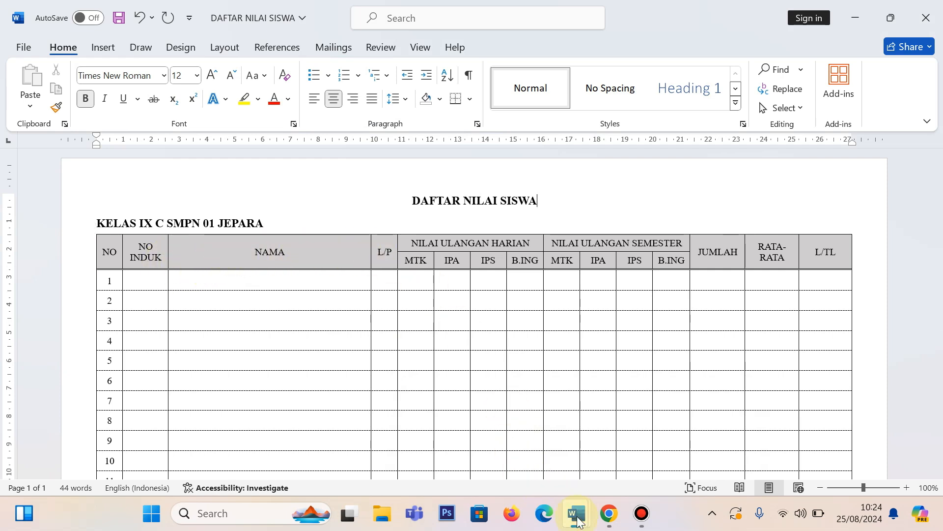
mouse_move(576, 514)
left_click(647, 426)
left_click(180, 234)
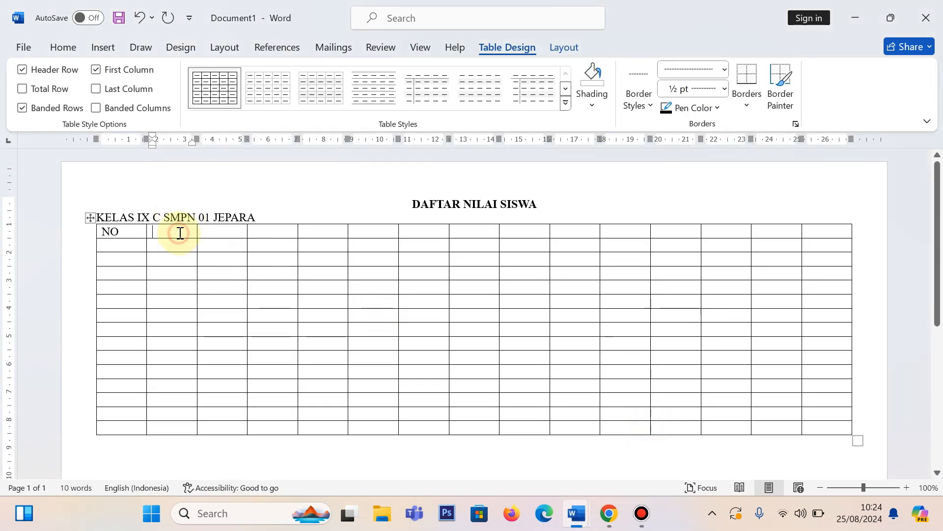
type("NO INDUK")
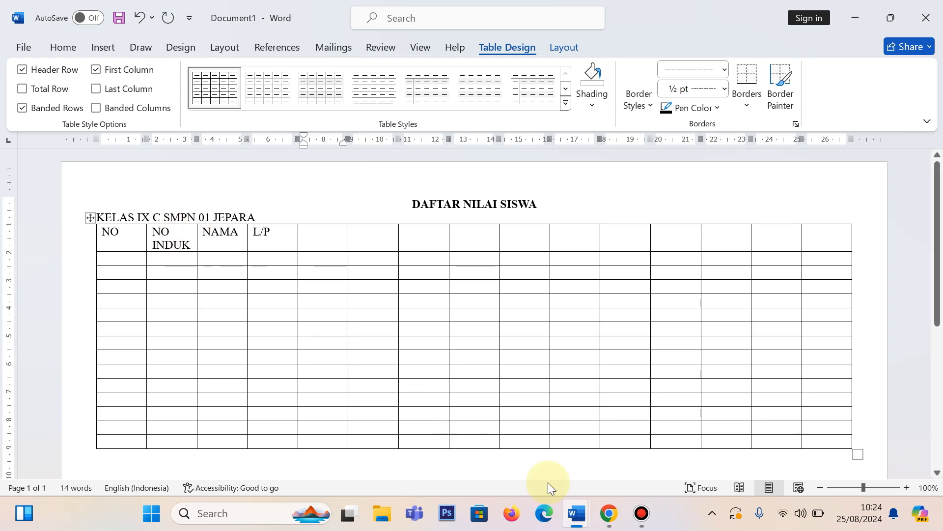
Step: Enter the header NILAI ULANGAN HARIAN in the fifth top-row cell, following the finished DAFTAR NILAI SISWA document
left_click(515, 444)
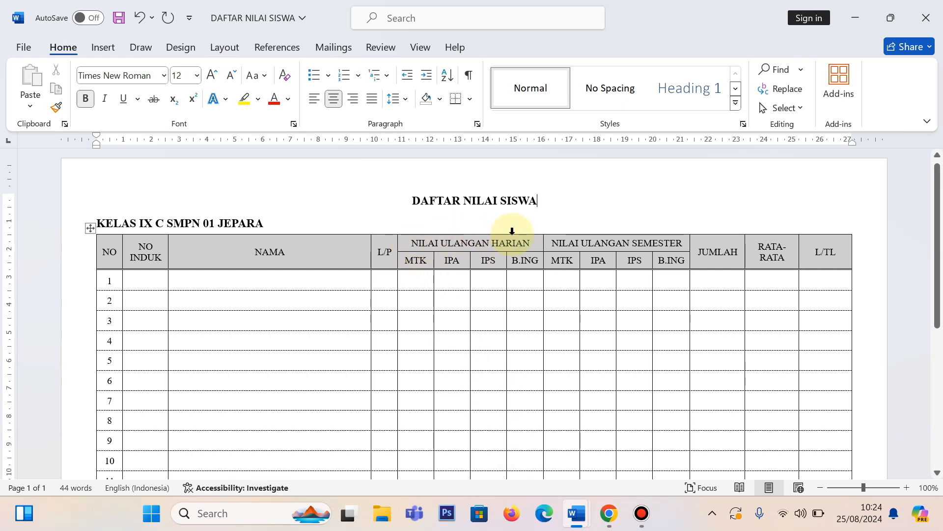
left_click(401, 243)
left_click(489, 327)
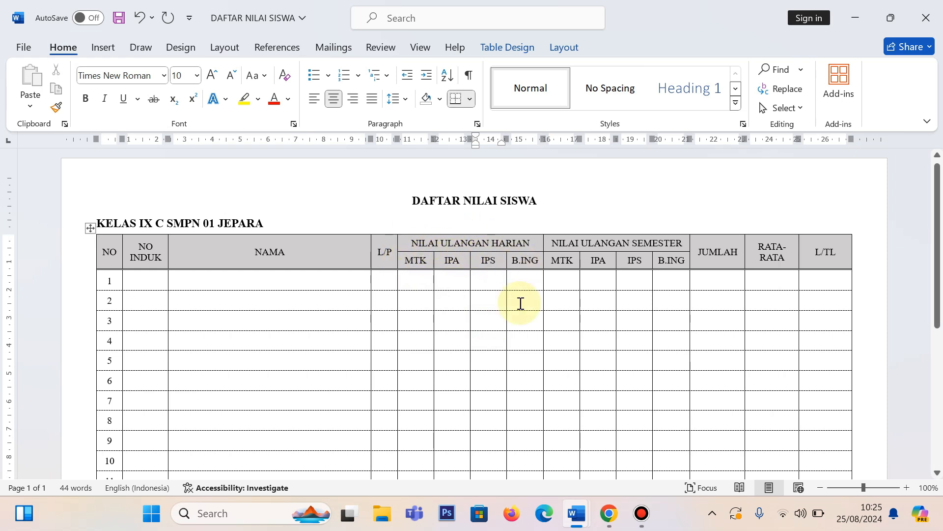
left_click(578, 524)
left_click(599, 459)
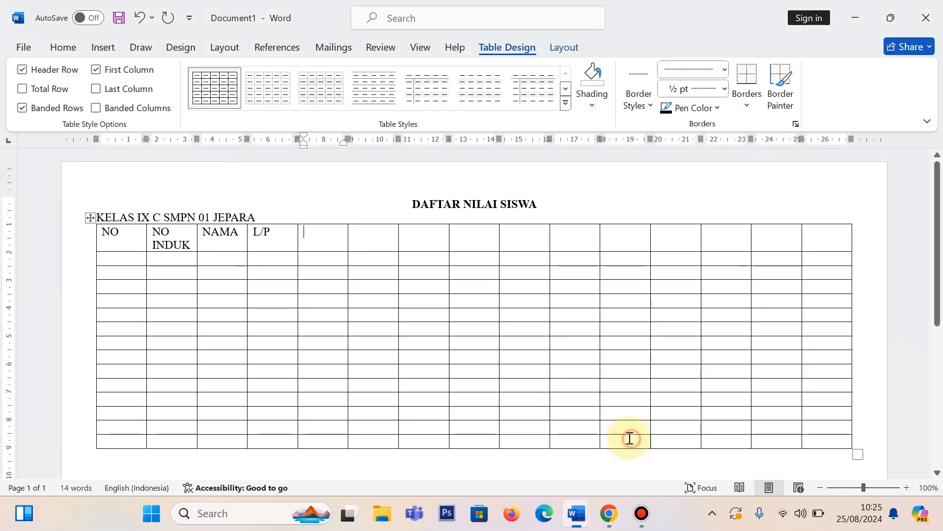
left_click(312, 239)
type("NILAI")
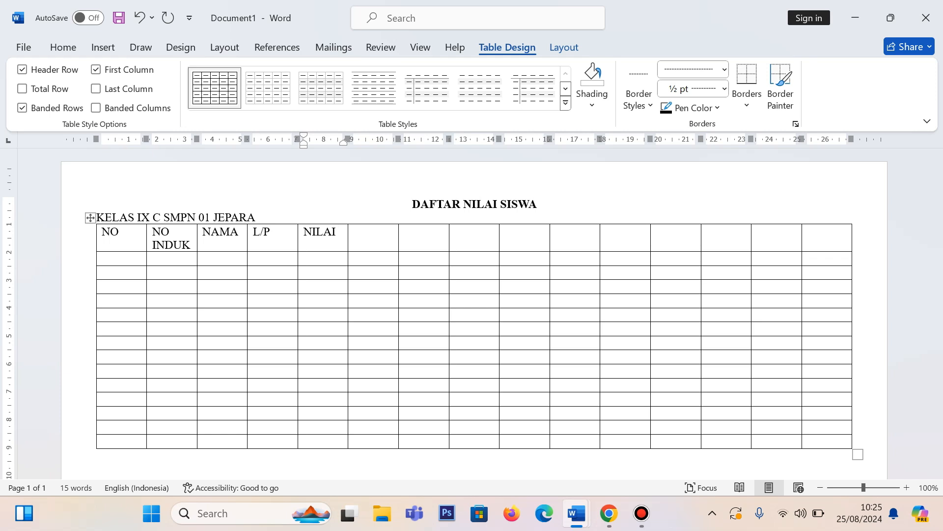
type(" ULANGAN HARIAN")
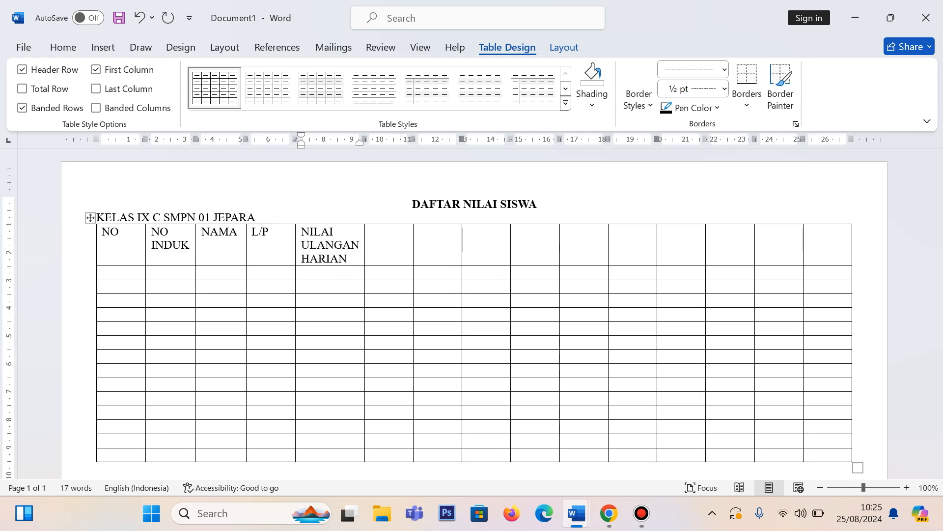
Step: Merge the NILAI ULANGAN HARIAN cell with the three empty top-row cells beside it
left_click(297, 242)
left_click_drag(329, 240, 476, 240)
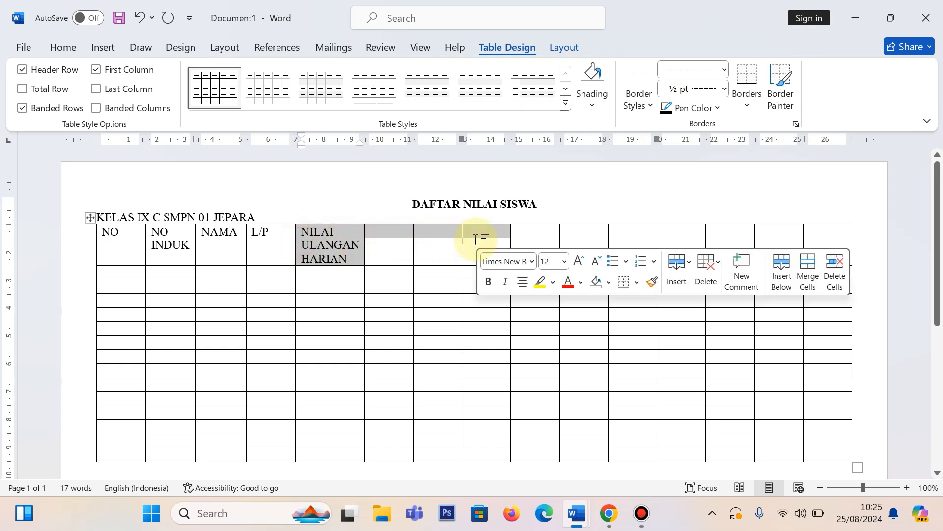
right_click(445, 236)
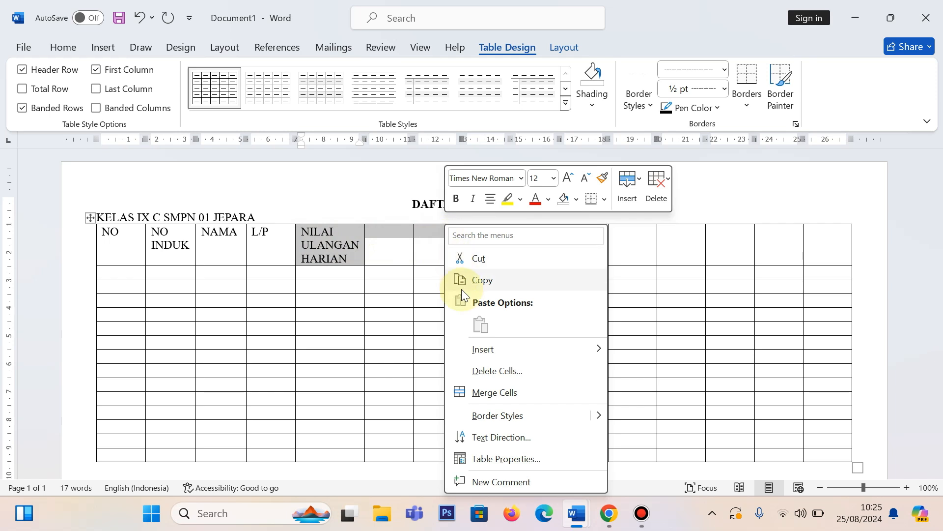
left_click(488, 396)
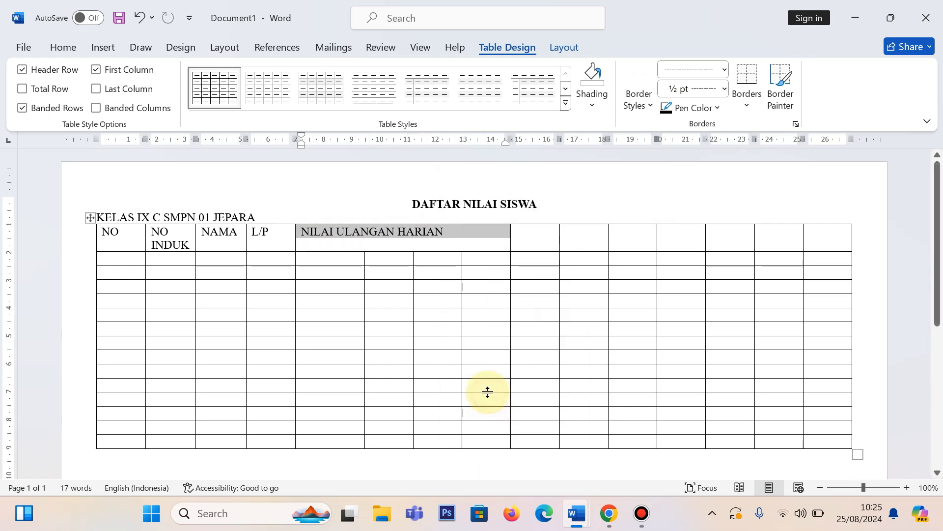
left_click(435, 311)
Step: Enter the subjects MTK, IPA, IPS and B.ING in the four second-row cells under NILAI ULANGAN HARIAN
left_click(323, 258)
type("MT")
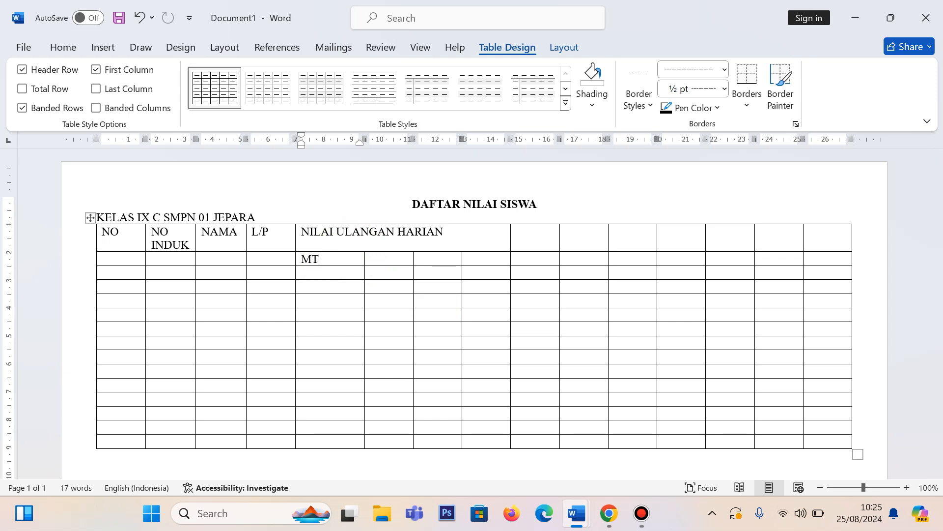
type("K")
key("Tab")
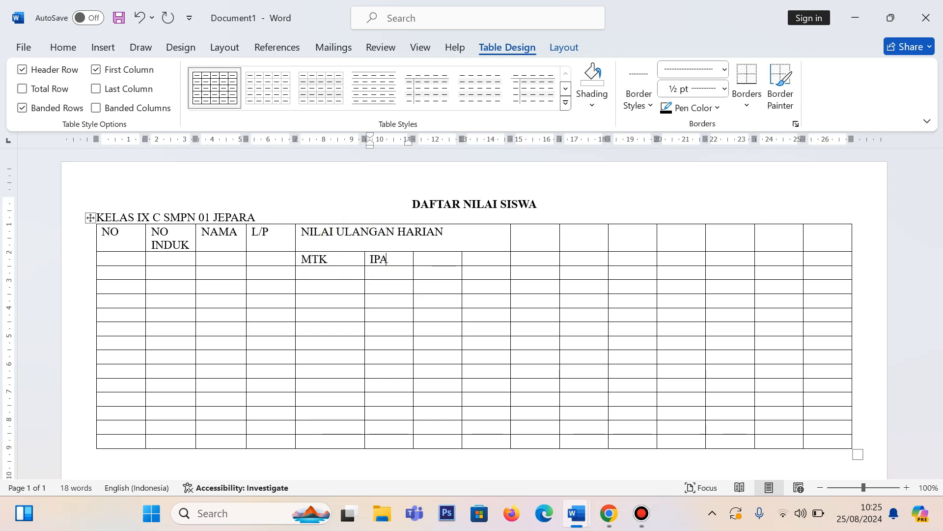
key("Tab")
key("Tab")
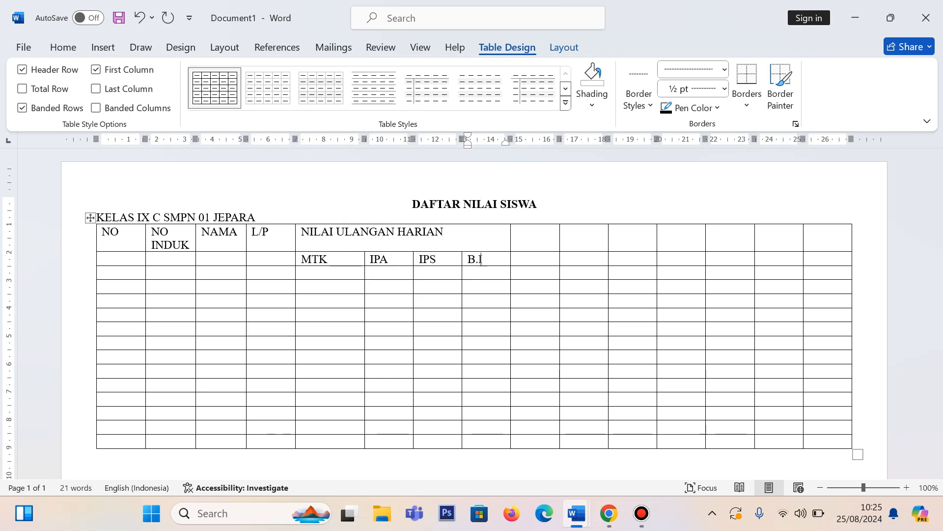
left_click(530, 260)
Step: Following the finished document, merge the four top-row cells after NILAI ULANGAN HARIAN and enter NILAI ULANGAN SEMESTER in the merged cell
mouse_move(576, 513)
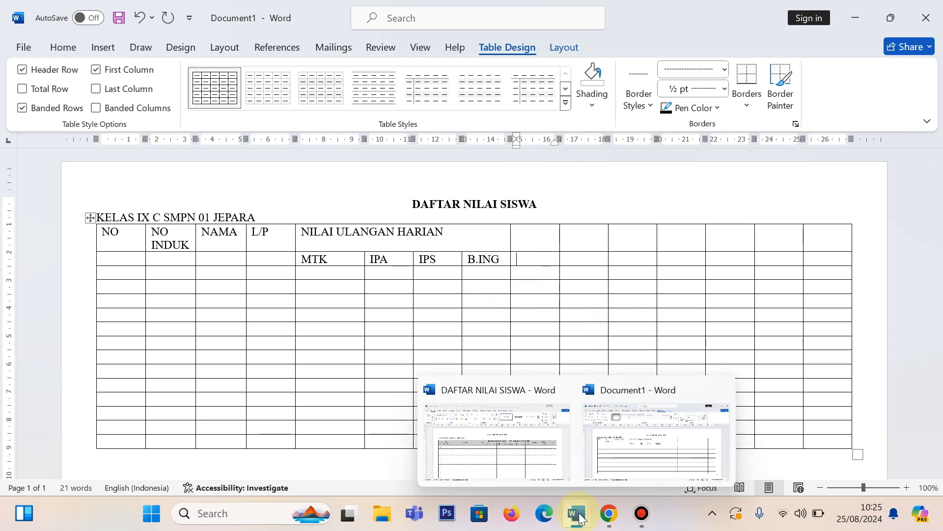
left_click(497, 448)
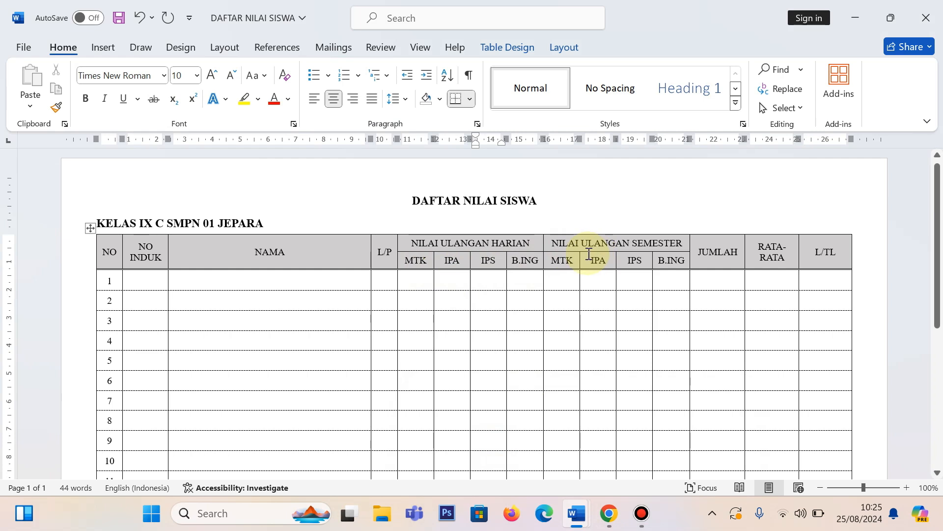
mouse_move(575, 511)
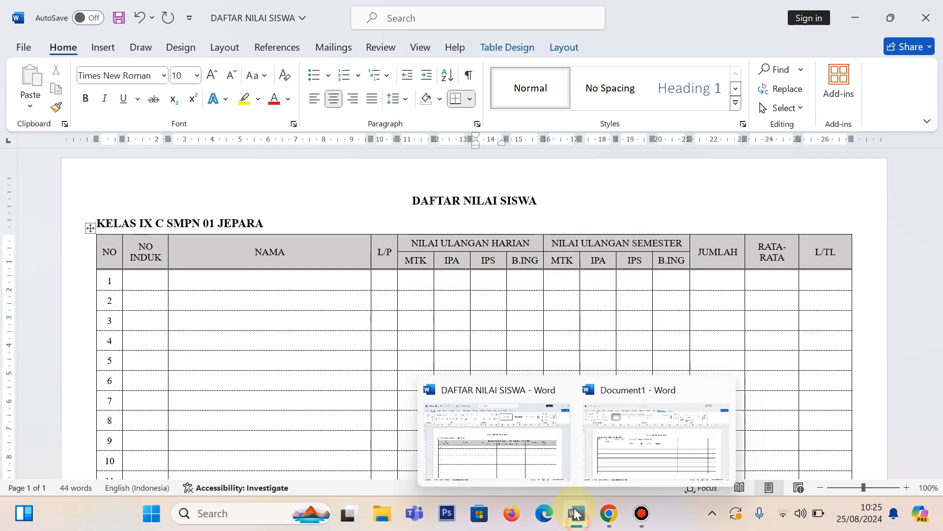
left_click(627, 440)
left_click(524, 238)
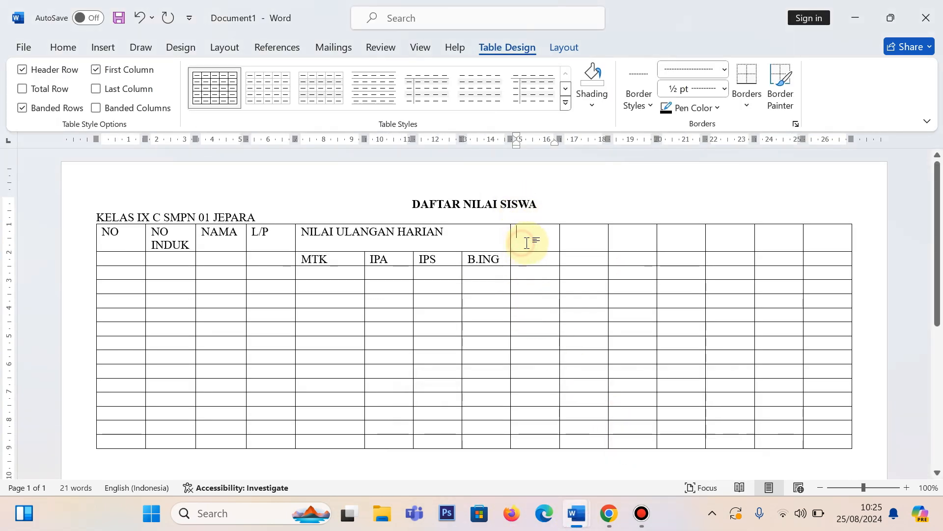
left_click_drag(541, 243, 685, 238)
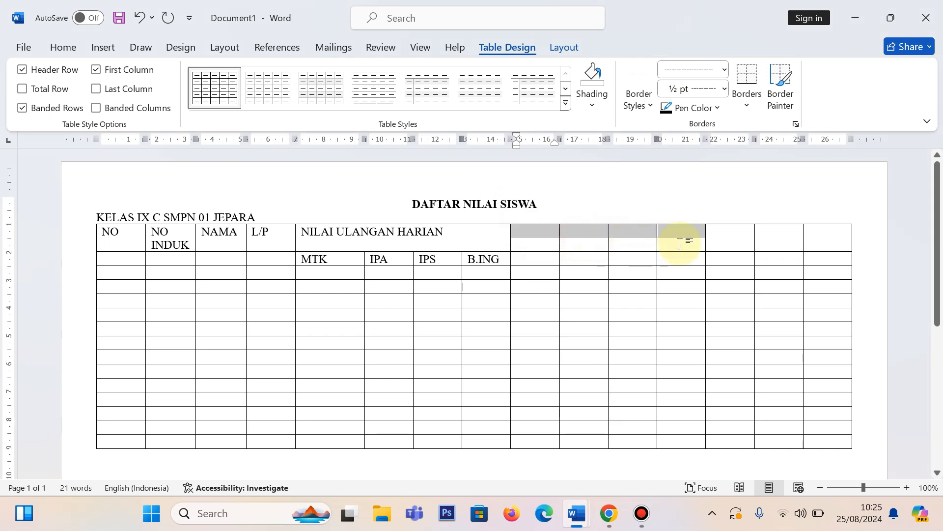
right_click(573, 231)
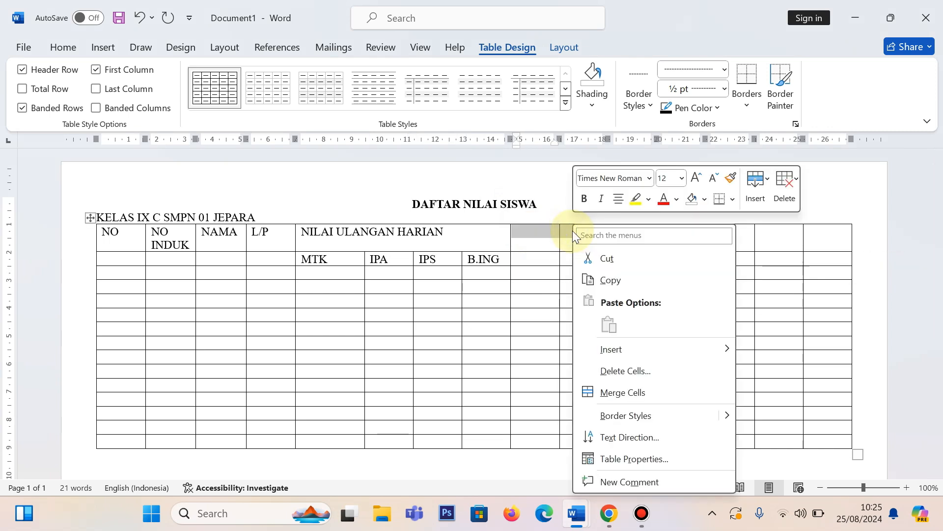
left_click(624, 391)
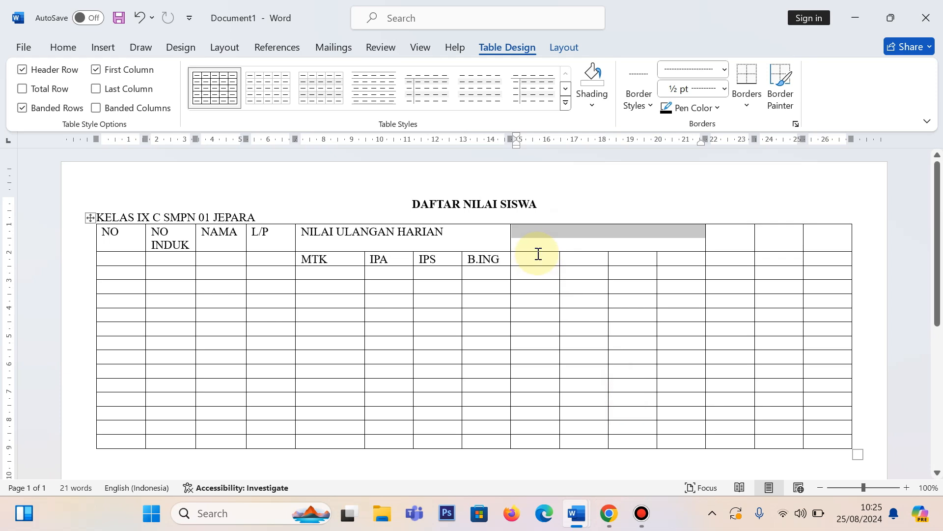
type("NILAI")
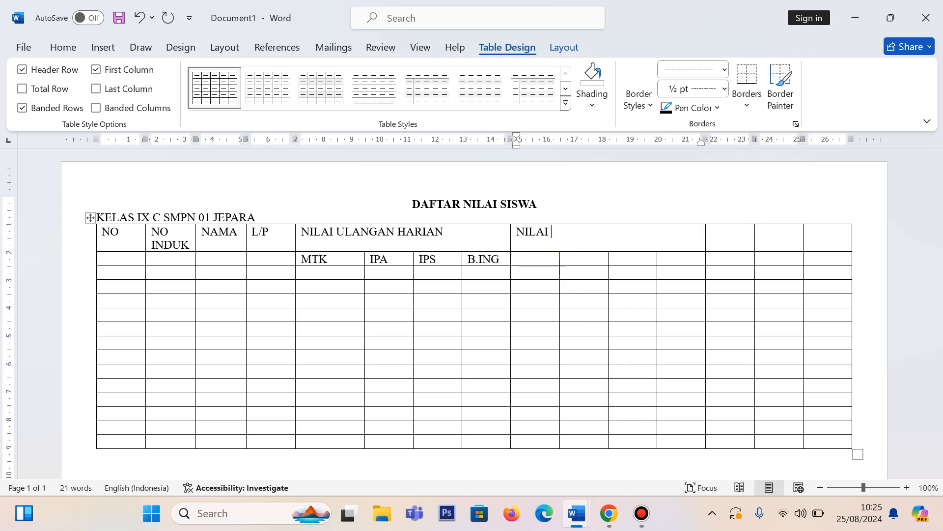
type(" ULANGAN SEMESTER")
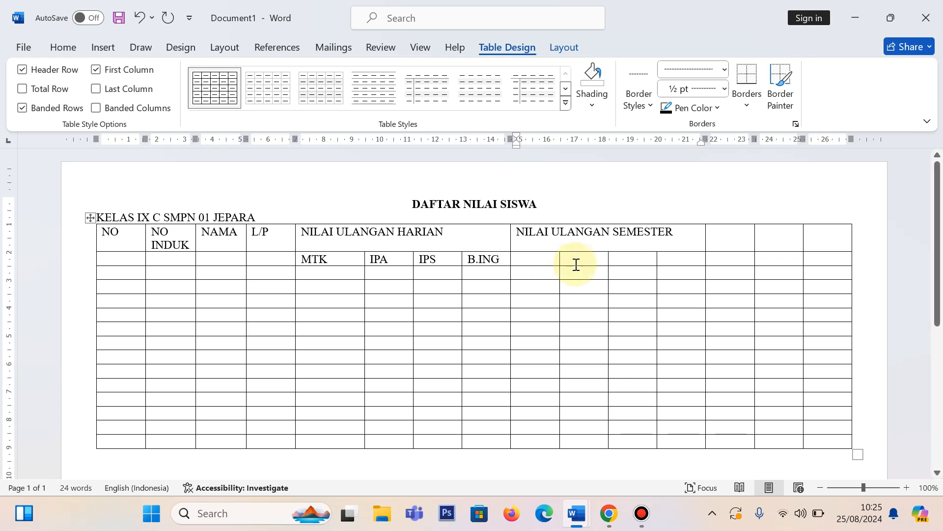
Step: Enter the subjects MTK, IPA, IPS and B.ING in the four second-row cells under NILAI ULANGAN SEMESTER
left_click(535, 266)
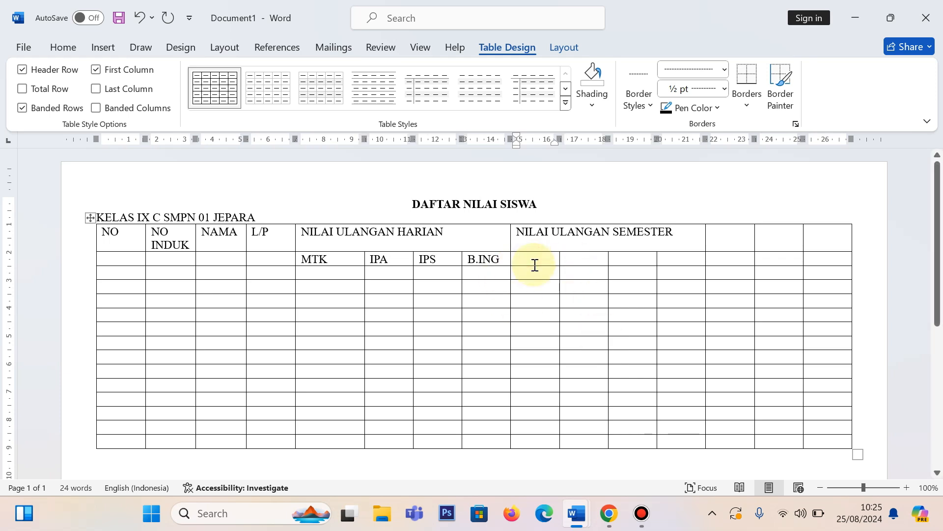
type("MTK")
key("Tab")
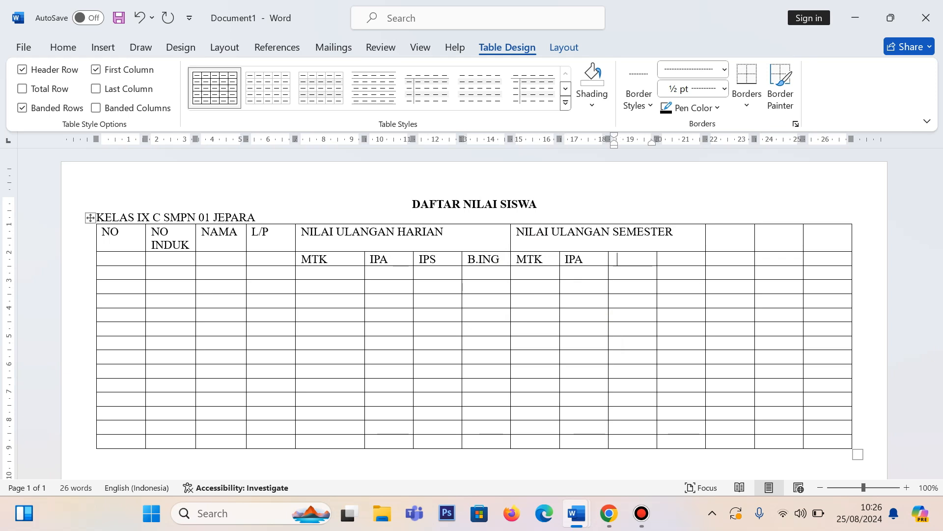
key("Tab")
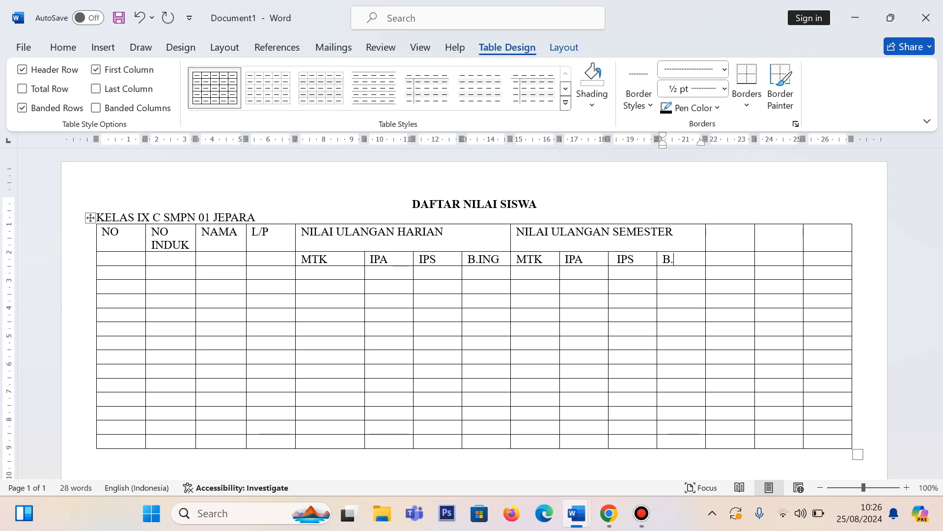
key("Tab")
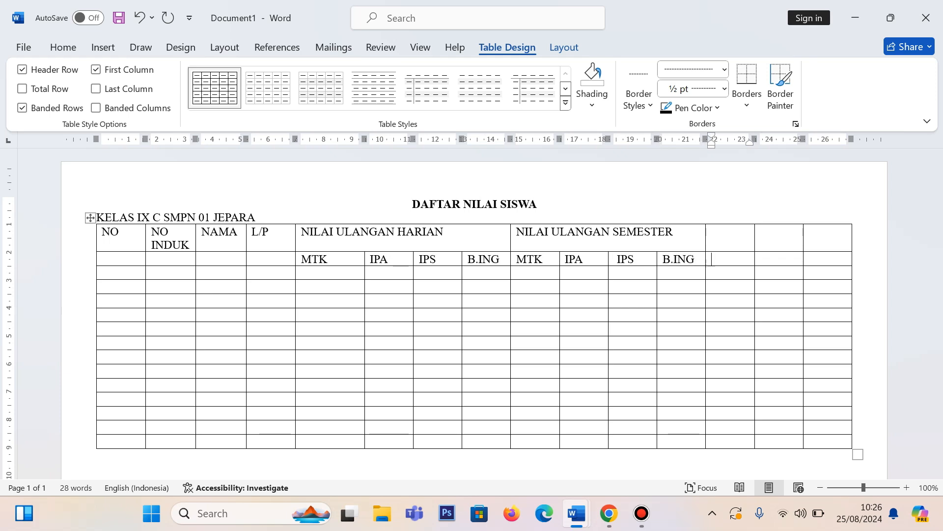
Step: Enter the headers JUMLAH, RATA-RATA and L/TL in the last three top-row cells, following the finished DAFTAR NILAI SISWA document
left_click(735, 231)
mouse_move(589, 506)
left_click(514, 442)
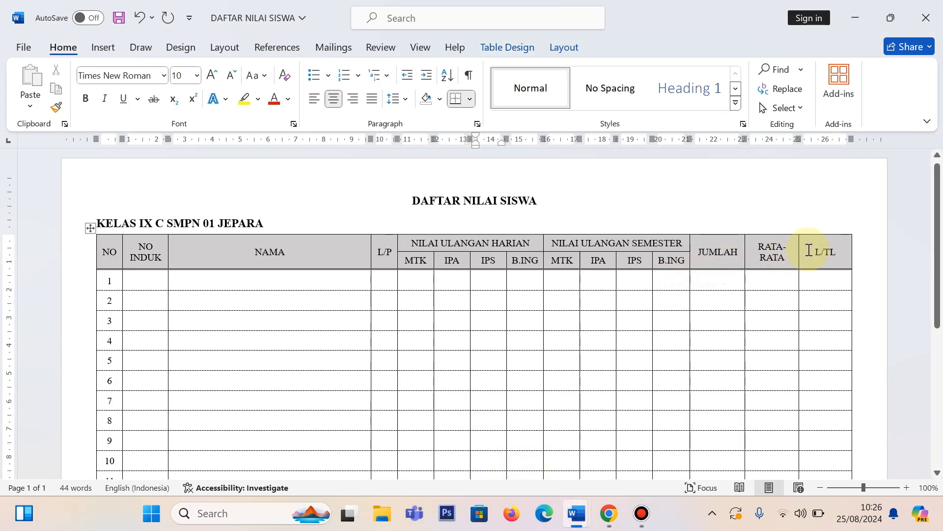
mouse_move(577, 514)
left_click(628, 435)
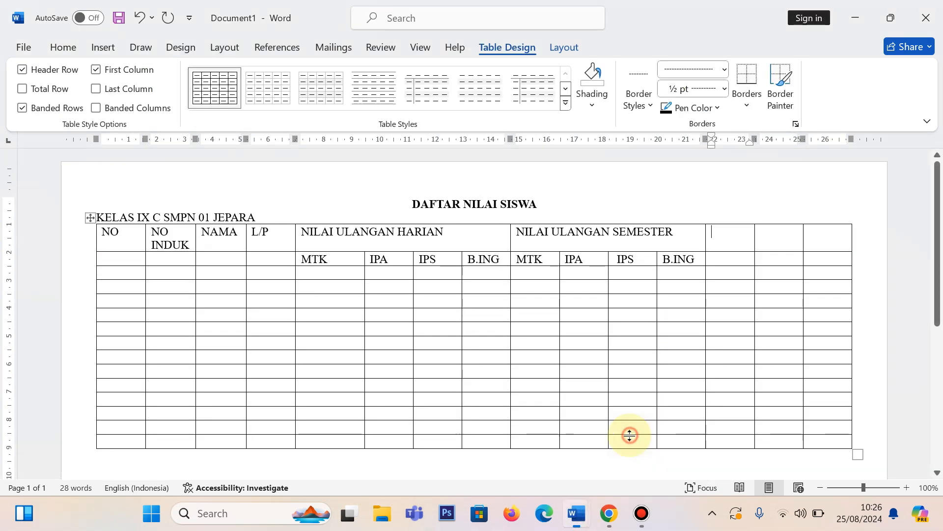
type("JU")
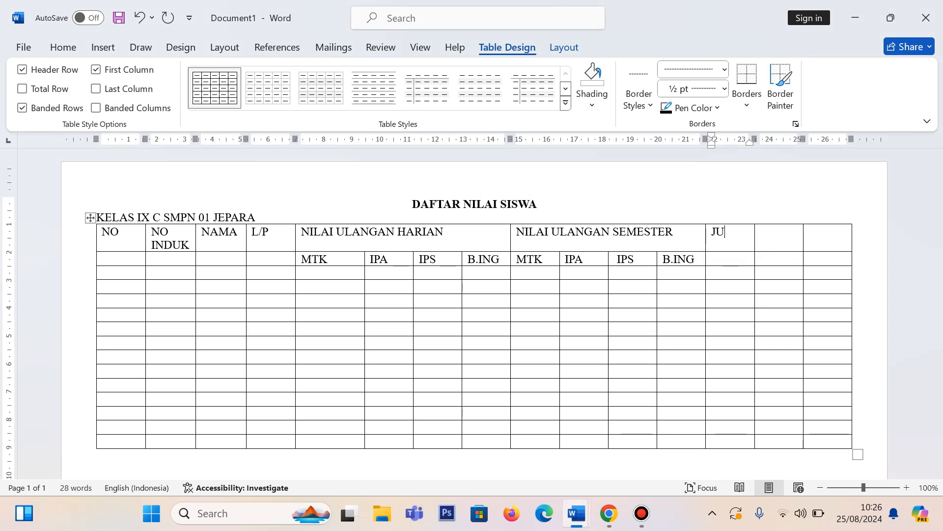
type("MLAH")
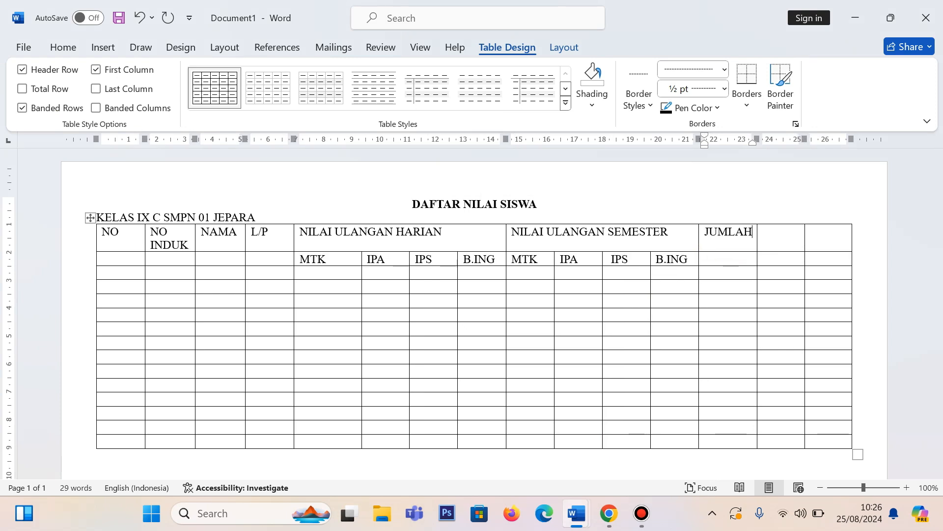
type("RA")
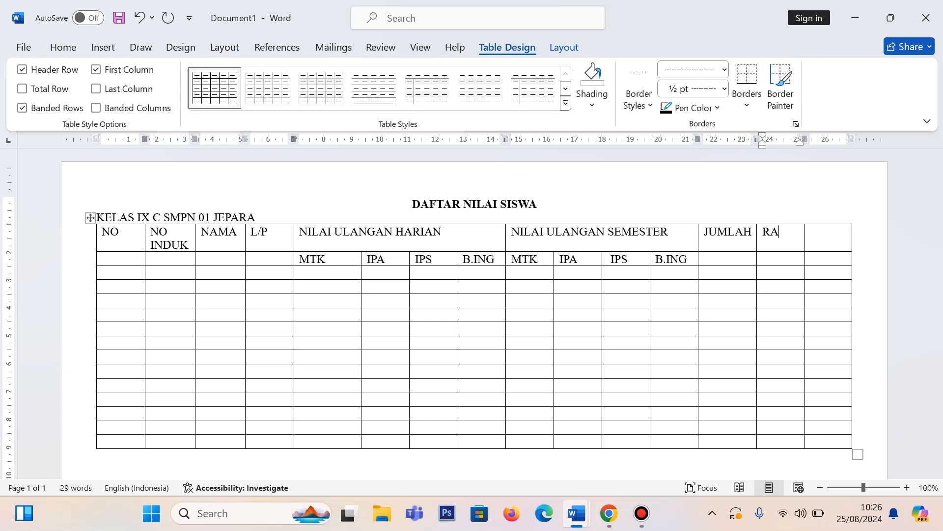
type("TA-RAT")
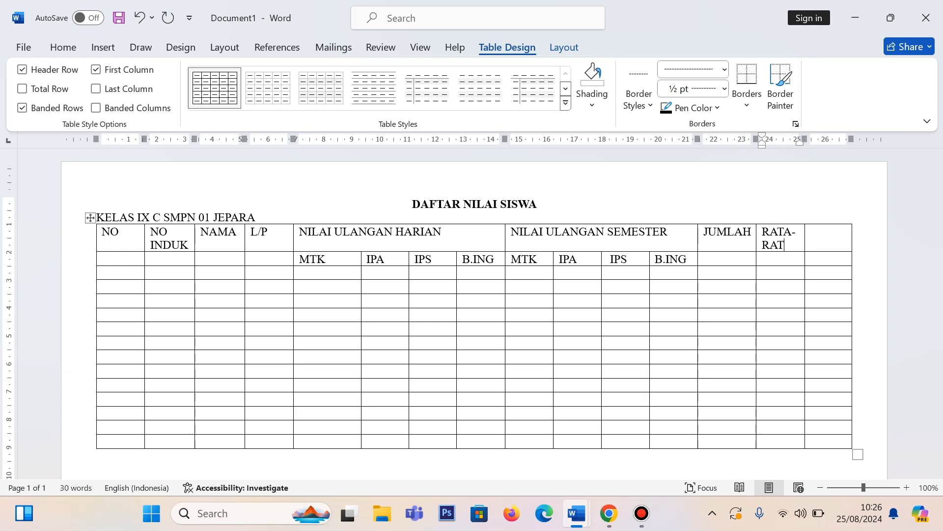
type("L/TL")
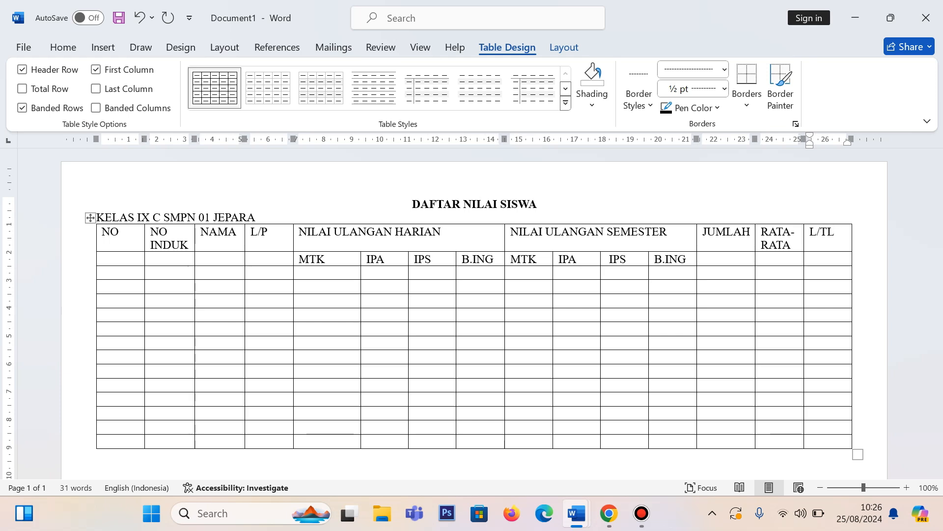
left_click(386, 311)
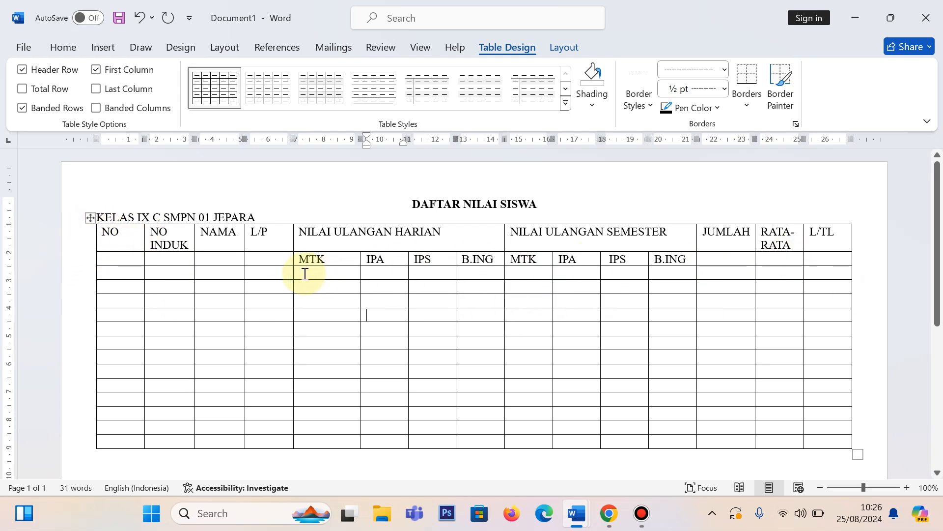
left_click_drag(305, 273, 610, 324)
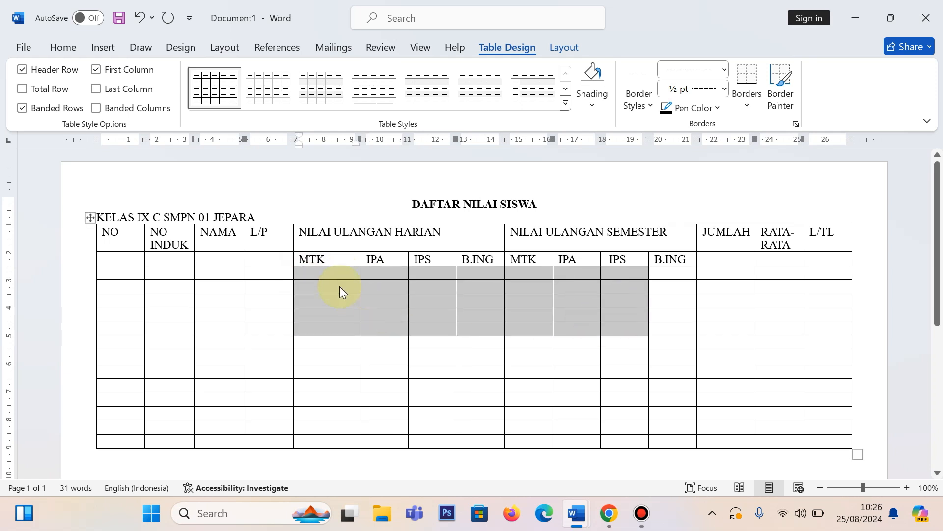
left_click(334, 269)
Step: Merge the NO header cell with the empty cell below it and centre its text horizontally and vertically
left_click_drag(124, 229, 124, 257)
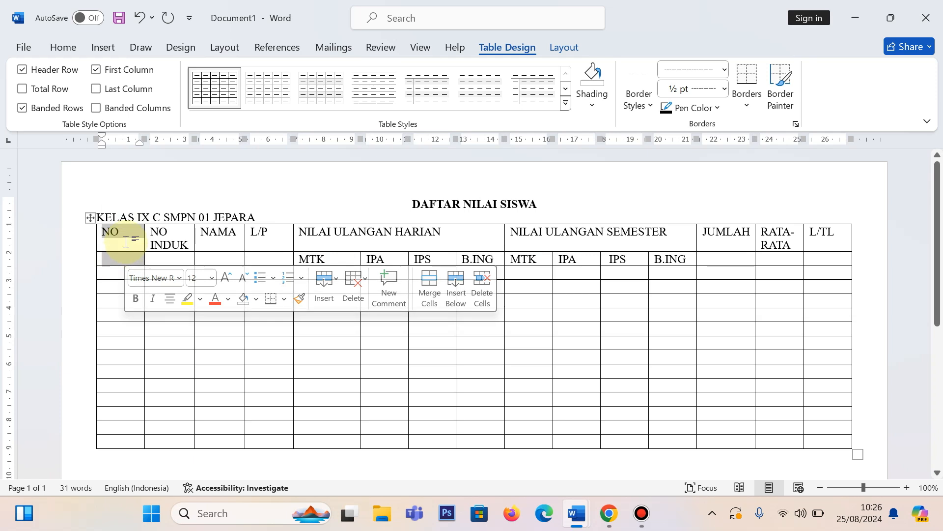
right_click(126, 241)
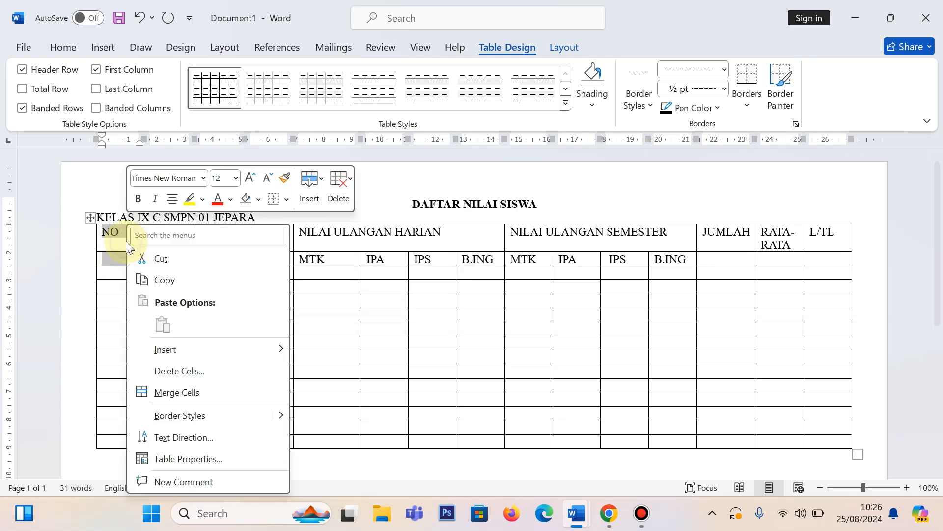
left_click(185, 391)
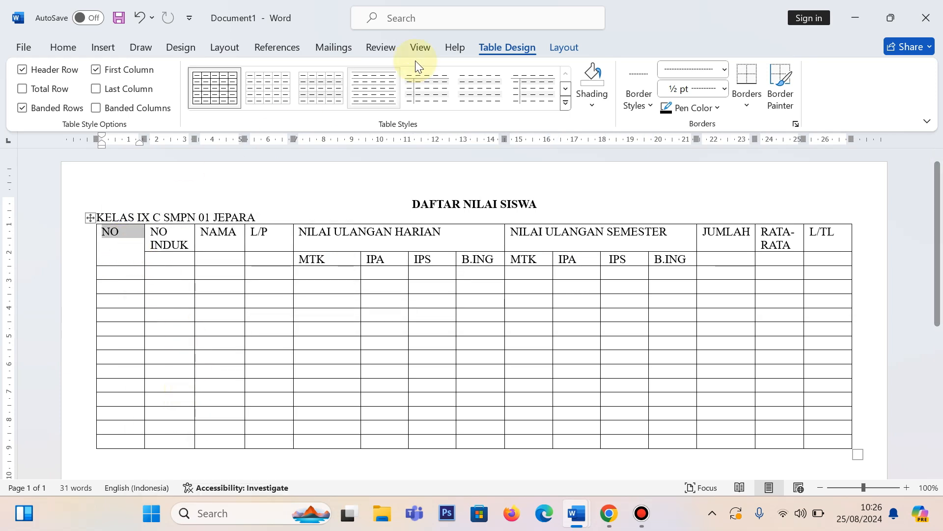
left_click(561, 48)
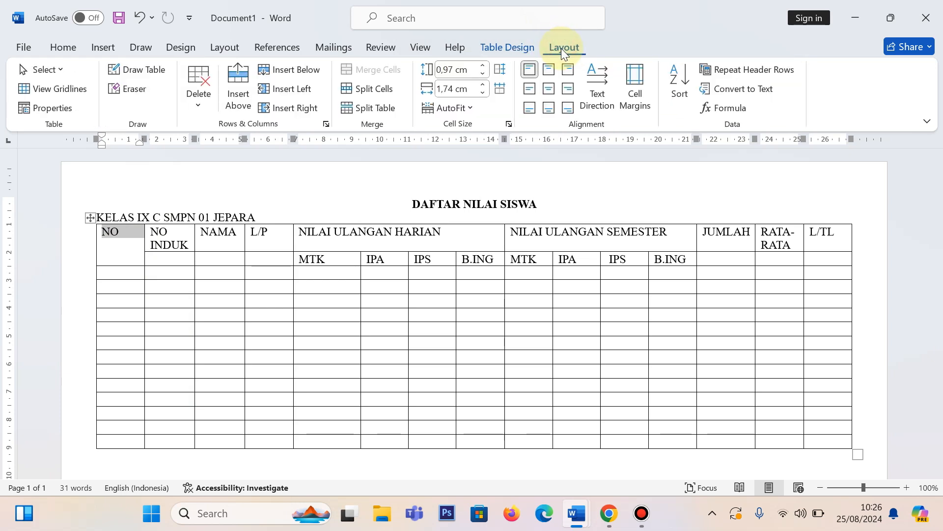
left_click(548, 89)
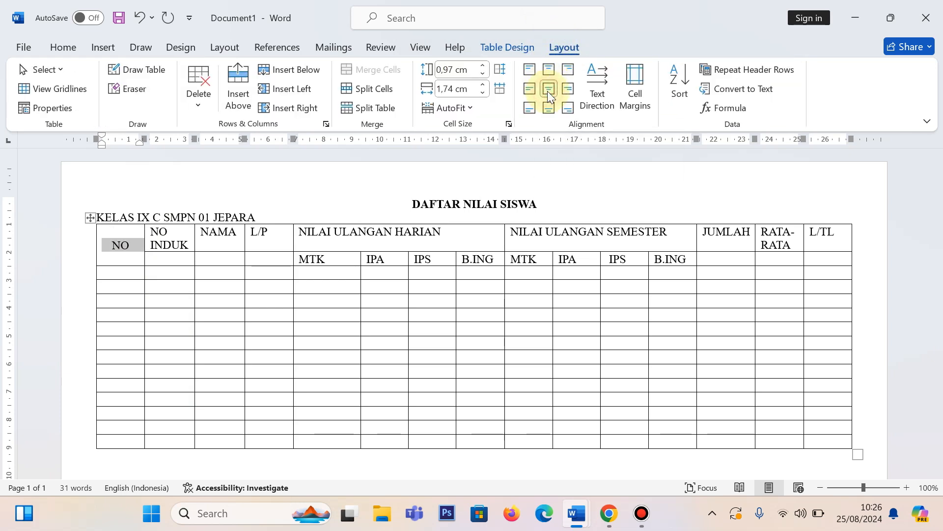
left_click(196, 299)
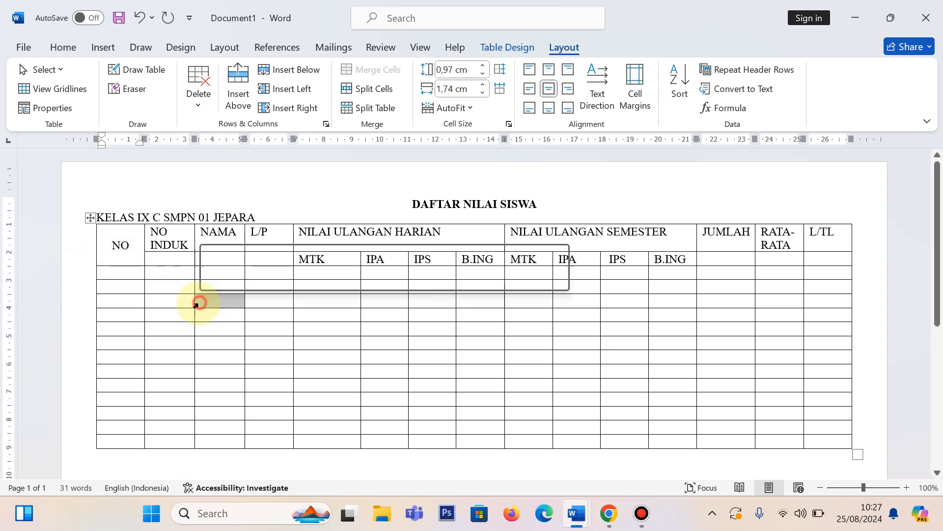
Step: Merge each of the NO INDUK, NAMA and L/P headers with the cell below it and centre the text in both directions
left_click_drag(160, 232, 173, 263)
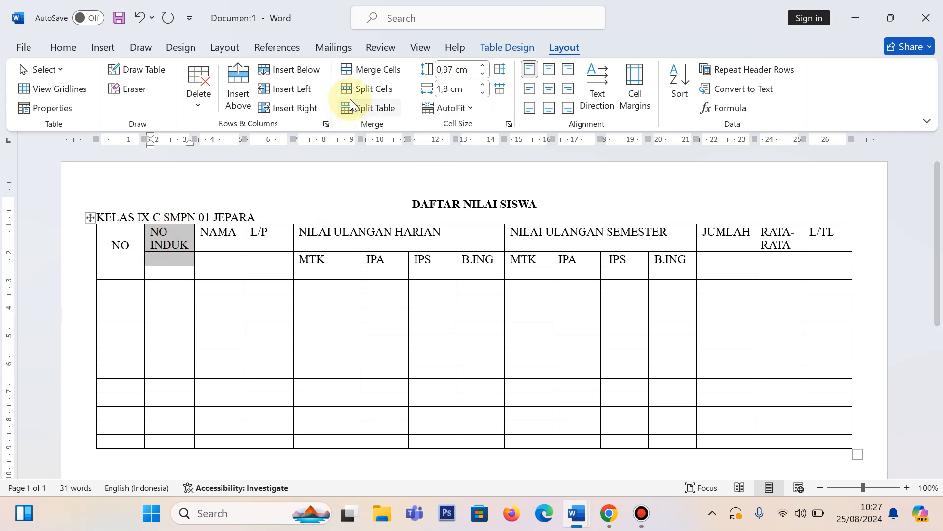
left_click(360, 70)
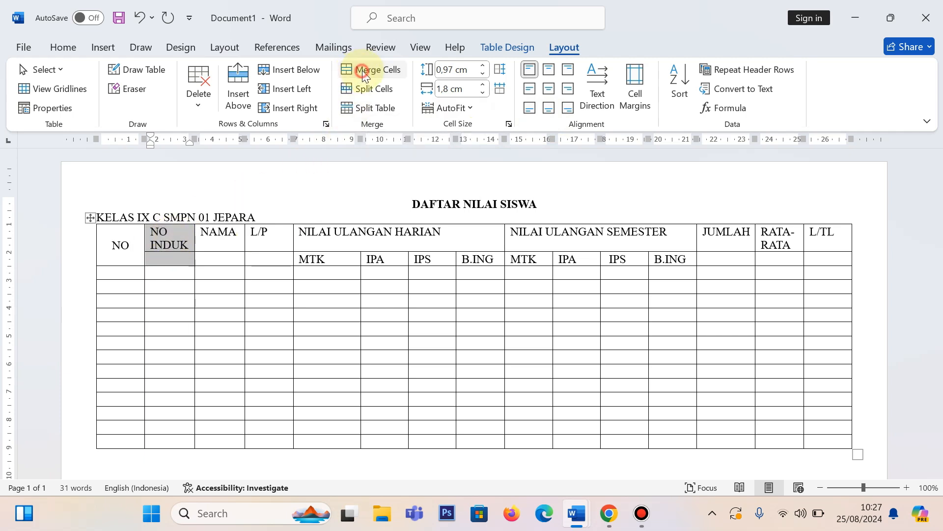
left_click(550, 88)
left_click_drag(213, 236, 219, 257)
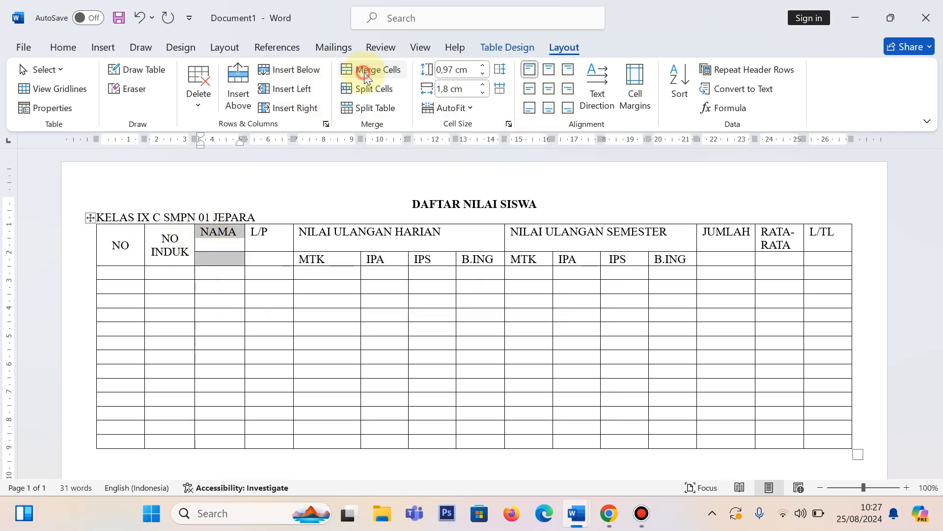
left_click(365, 75)
left_click(551, 88)
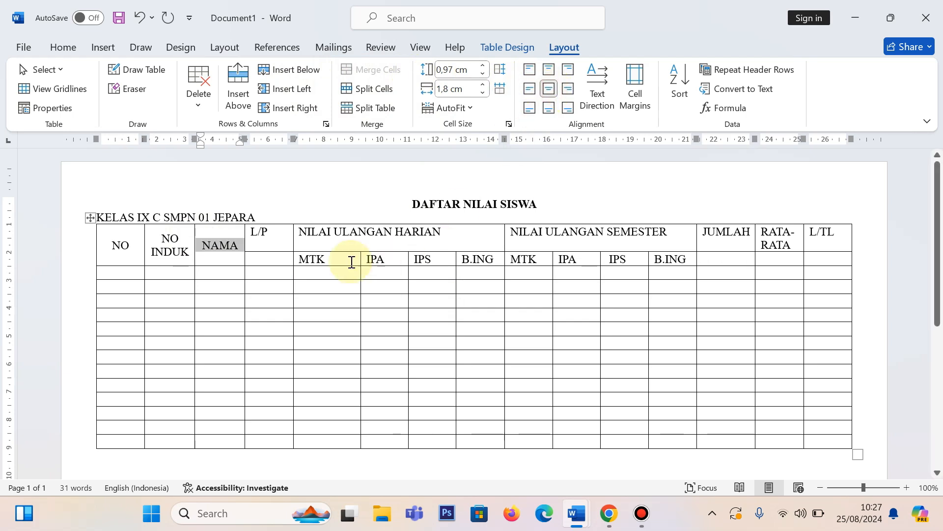
left_click_drag(272, 234, 275, 261)
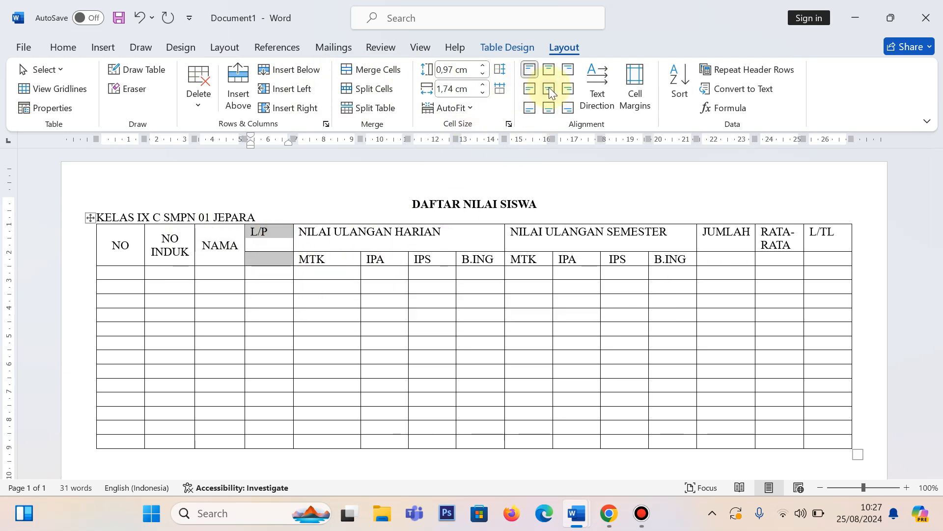
left_click(374, 69)
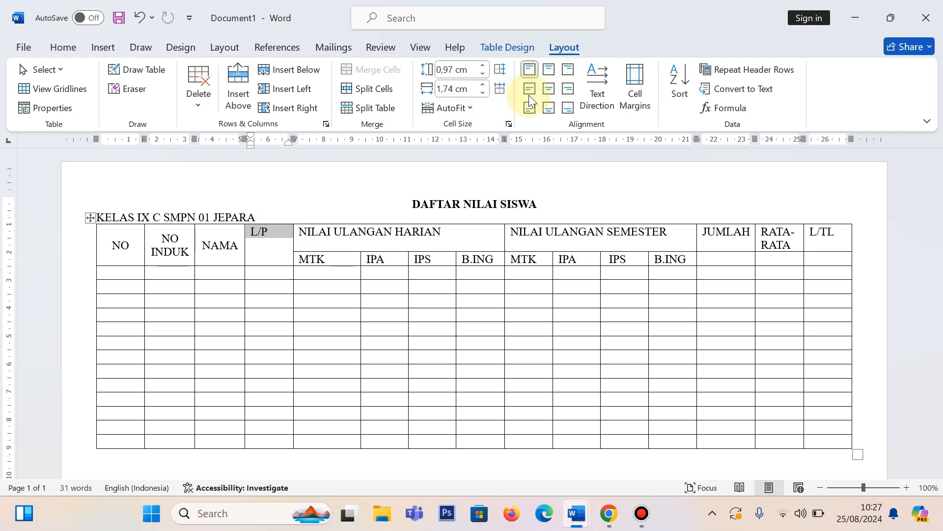
left_click(551, 89)
Step: Merge each of the JUMLAH, RATA-RATA and L/TL headers with the cell below it and centre the text in both directions
left_click_drag(721, 231, 710, 251)
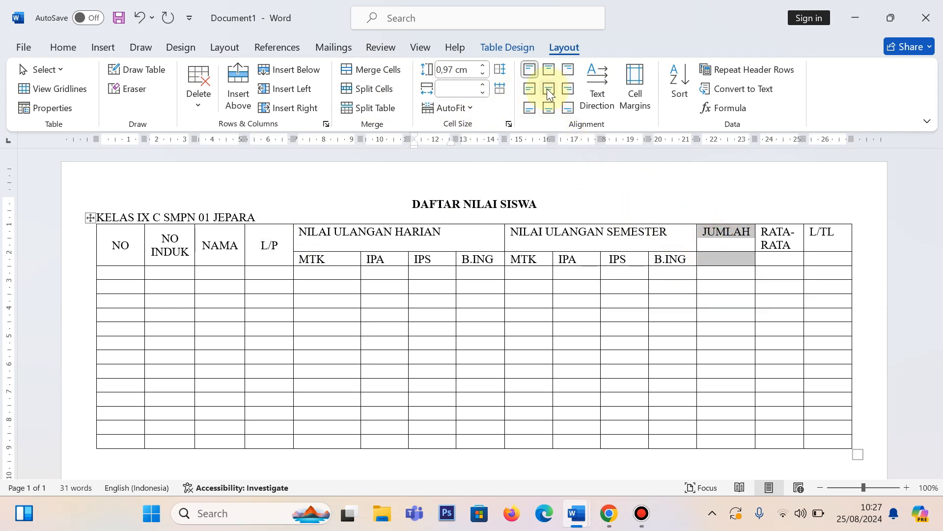
left_click(385, 72)
left_click(552, 90)
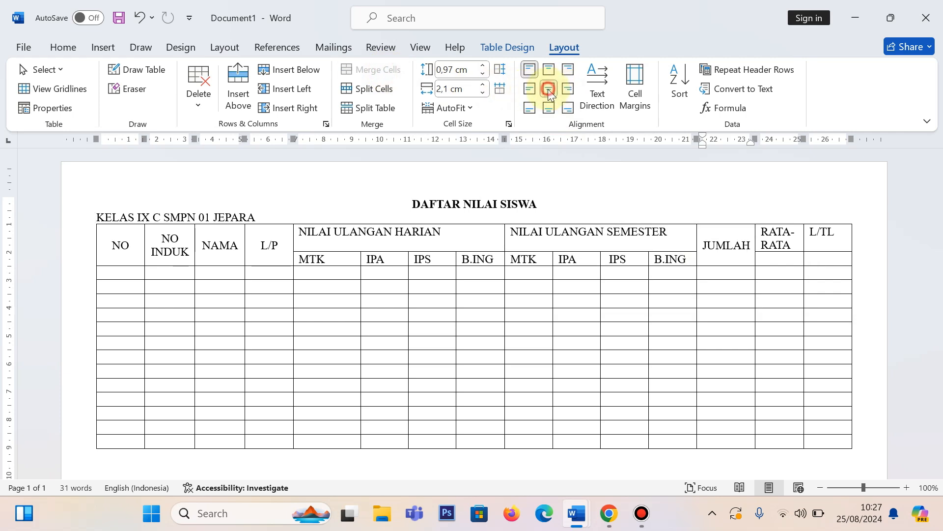
left_click_drag(782, 235, 783, 257)
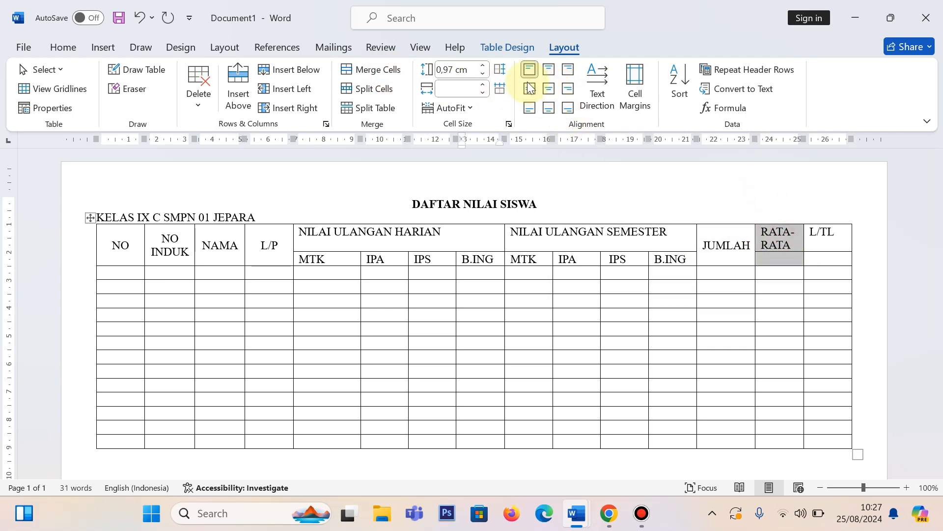
left_click(354, 73)
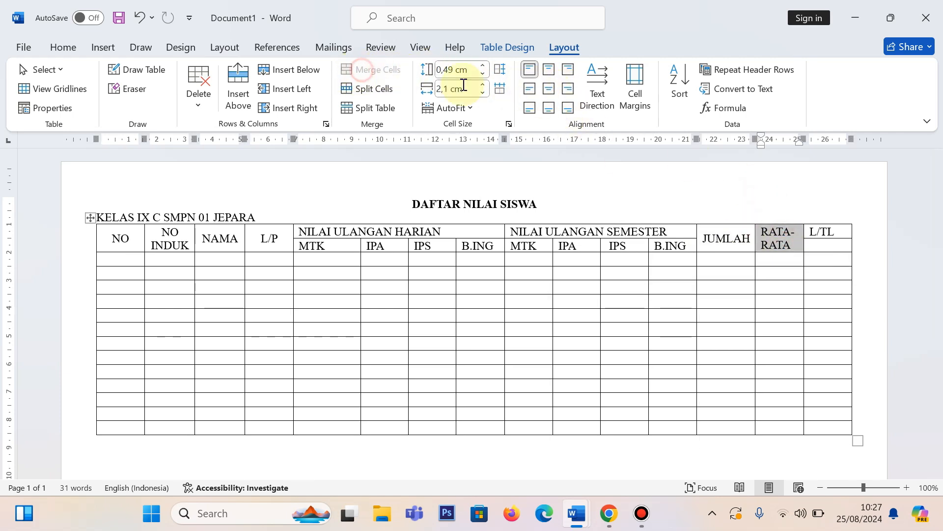
left_click(548, 91)
left_click_drag(834, 231, 838, 240)
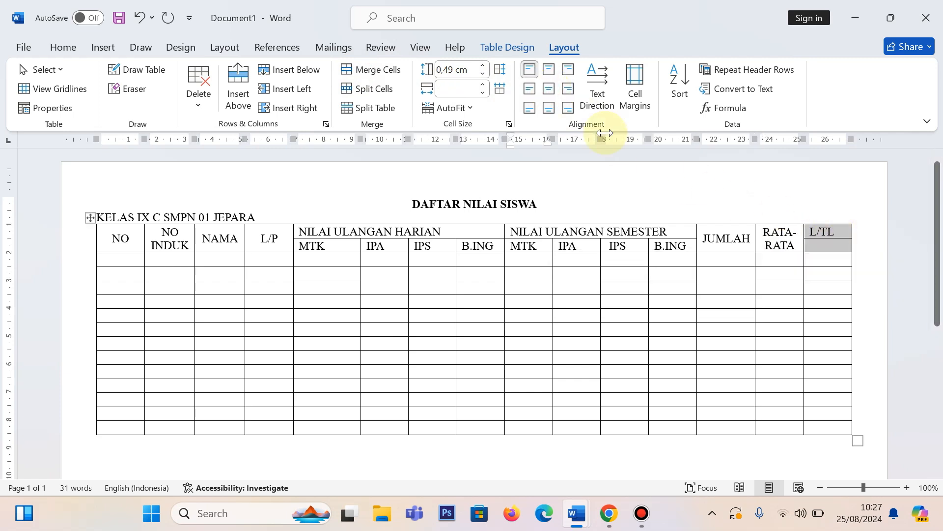
left_click(370, 72)
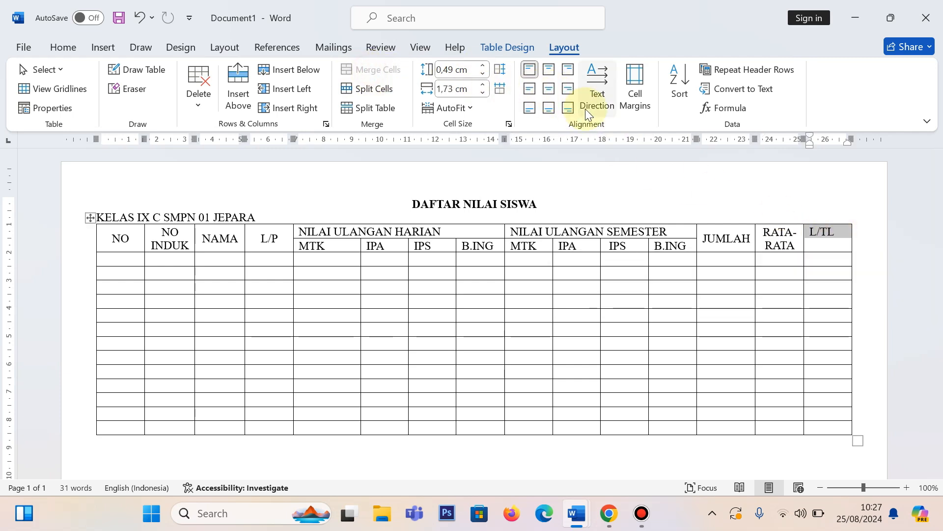
left_click(548, 90)
left_click(473, 278)
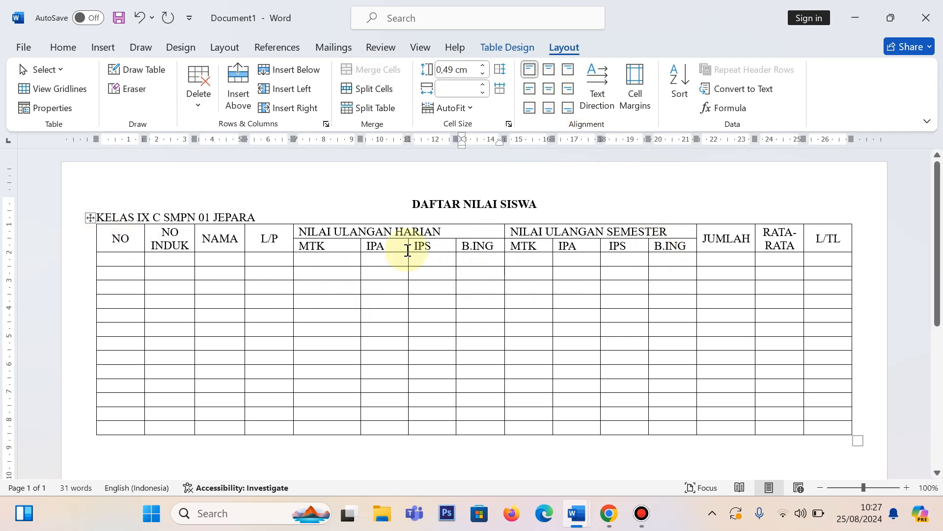
Step: Centre the NILAI ULANGAN HARIAN and NILAI ULANGAN SEMESTER headings and the subject names beneath them horizontally
left_click_drag(300, 231, 686, 251)
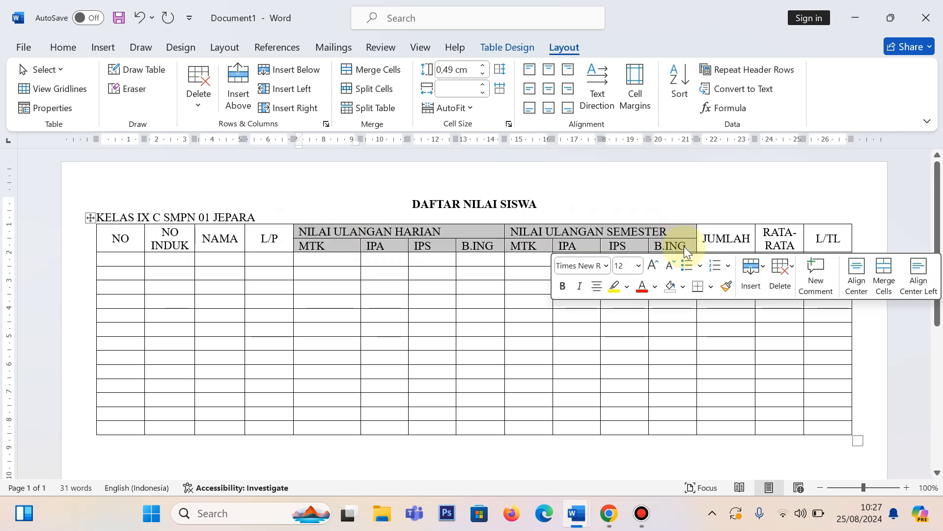
left_click(62, 47)
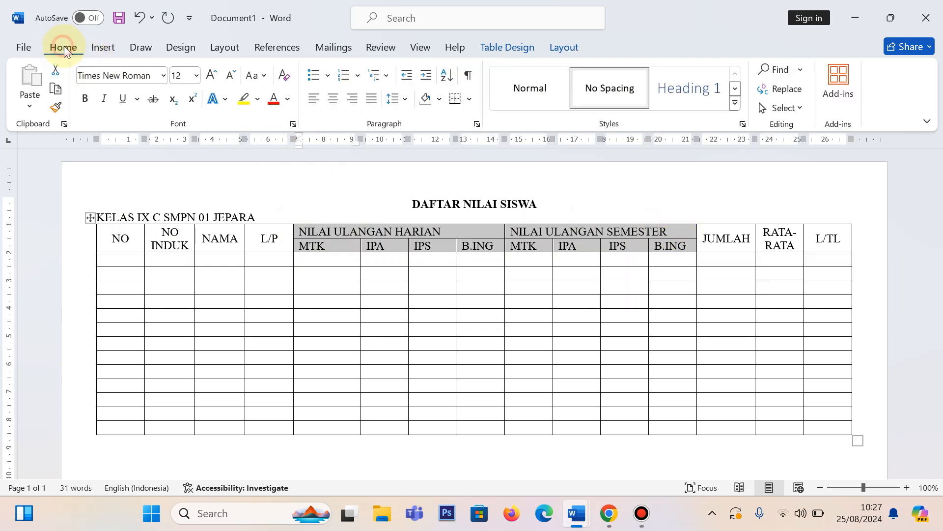
left_click(333, 101)
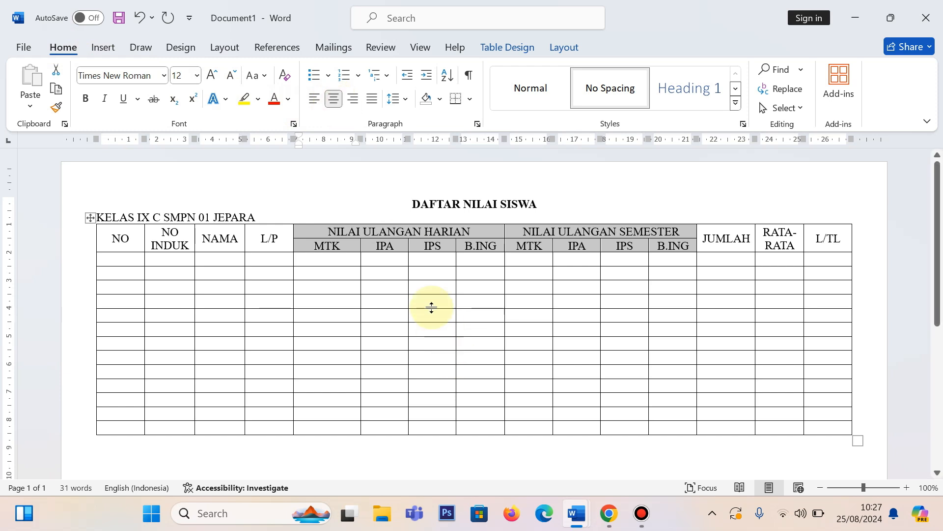
left_click(422, 291)
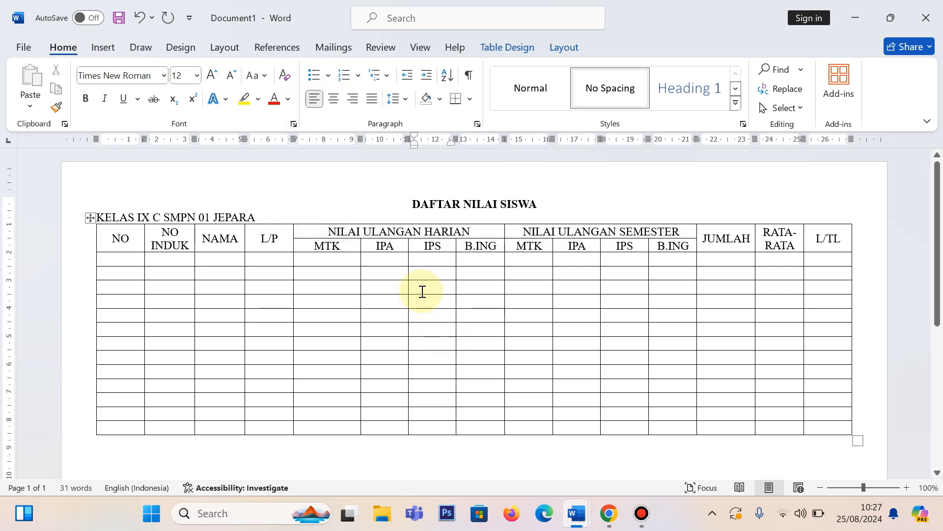
left_click(421, 289)
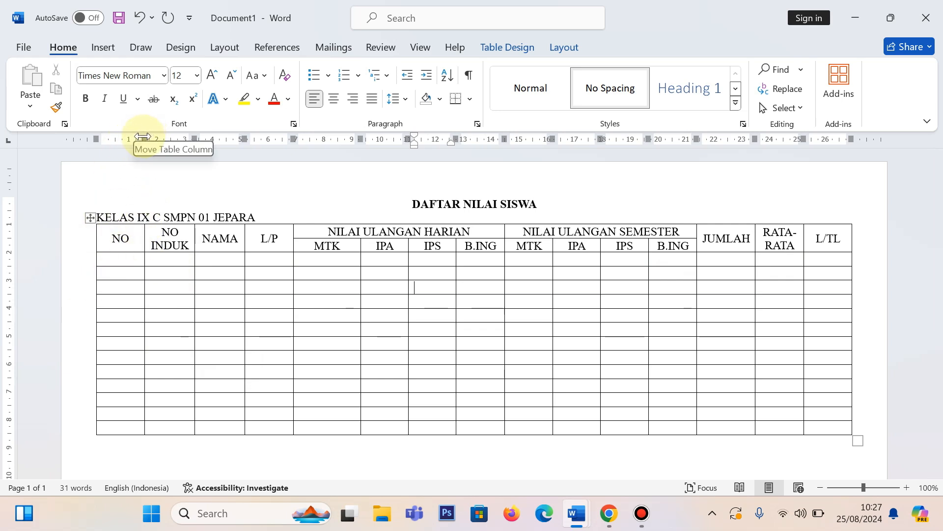
Step: Try out wider and narrower widths for the NO column by moving the boundary between NO and NO INDUK
mouse_move(143, 136)
left_mouse_down()
mouse_move(255, 142)
mouse_move(174, 155)
mouse_move(244, 155)
mouse_move(120, 156)
mouse_move(187, 155)
left_mouse_up()
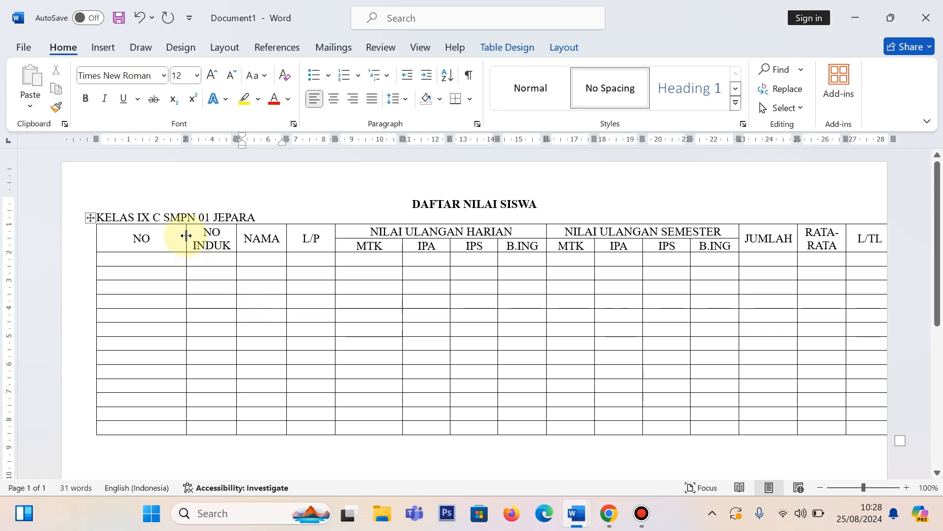
left_click_drag(187, 236, 157, 236)
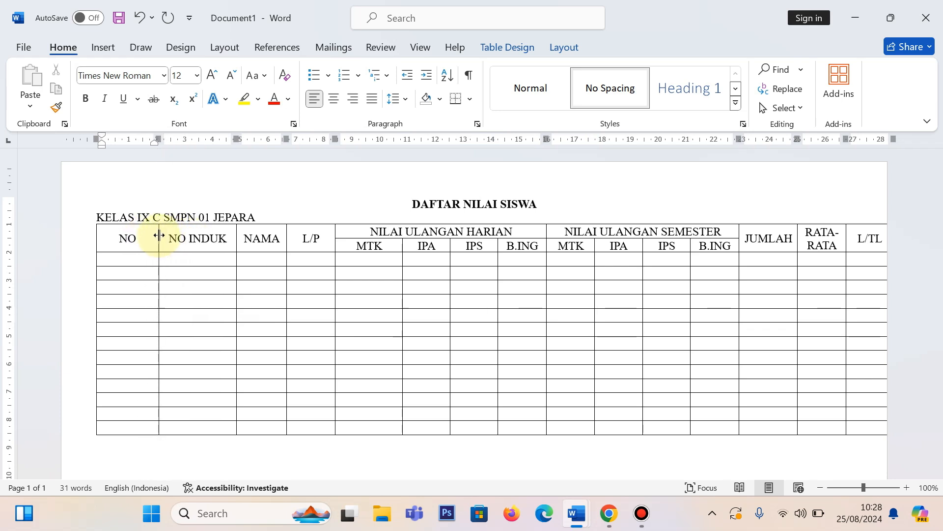
mouse_move(155, 142)
left_mouse_down()
mouse_move(294, 133)
mouse_move(256, 137)
left_mouse_up()
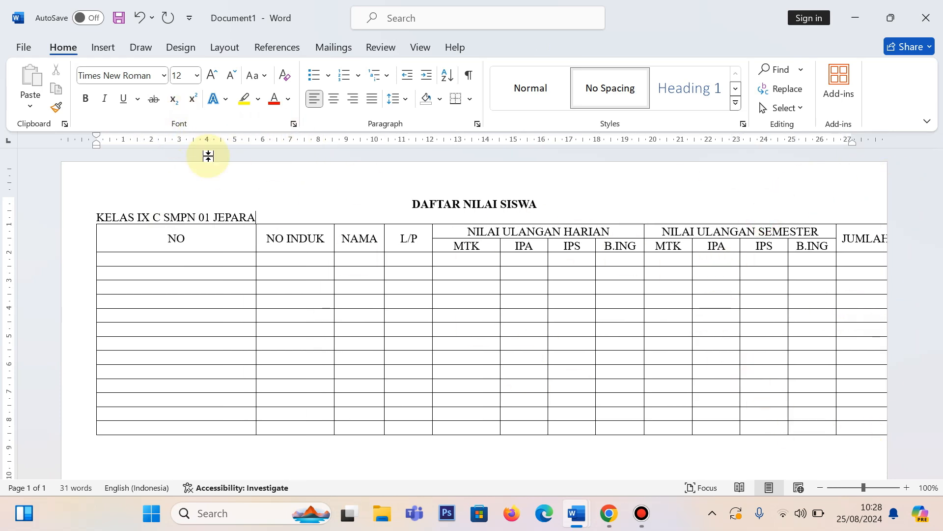
left_click(249, 241)
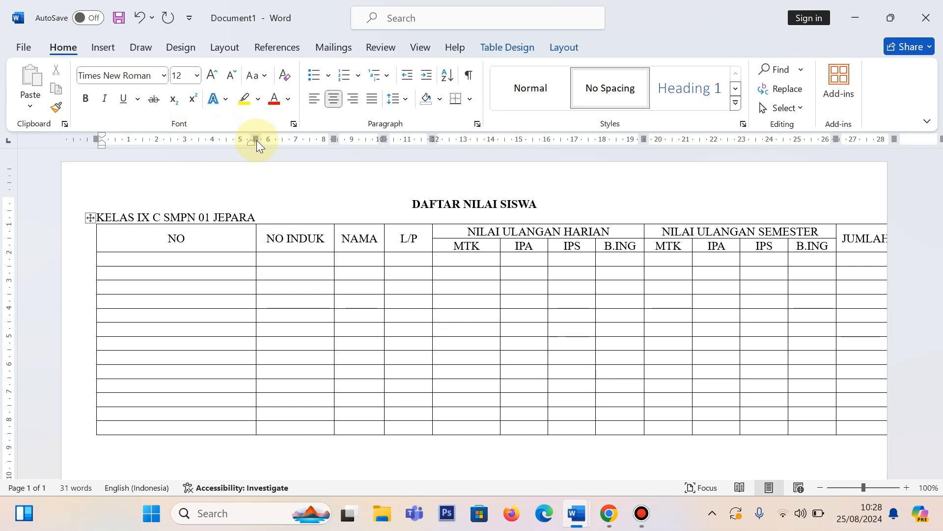
left_click_drag(256, 138, 135, 140)
left_click(132, 244)
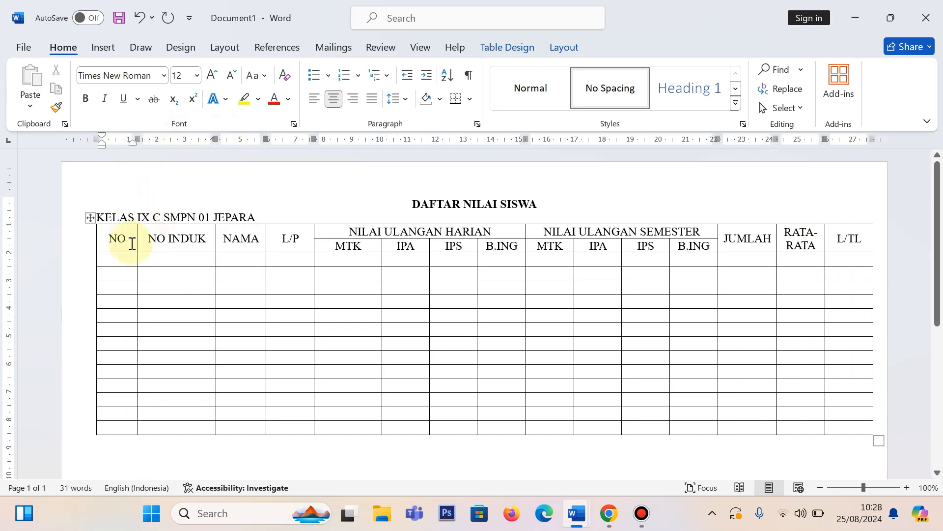
Step: Narrow the NO and L/P columns to about 1 cm each and widen the NAMA column to about 4.75 cm
left_click_drag(137, 242, 182, 245)
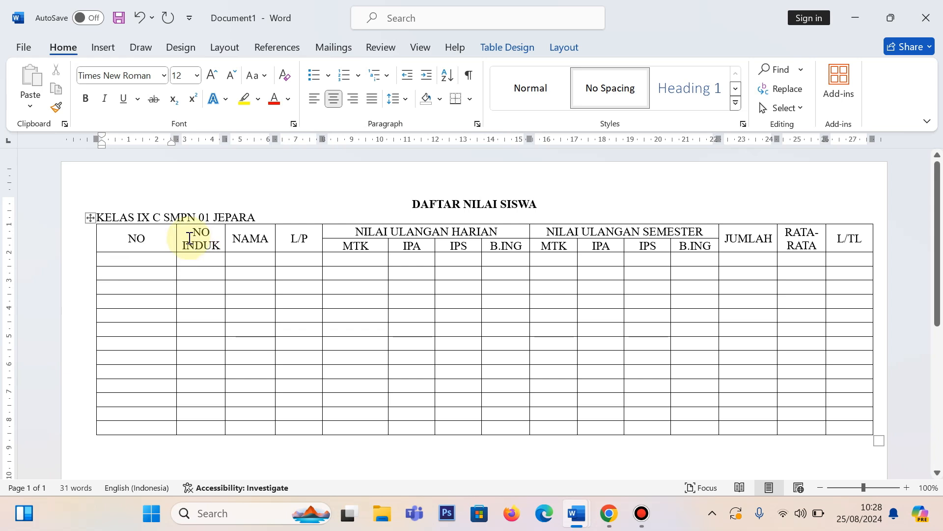
mouse_move(174, 138)
left_mouse_down()
mouse_move(121, 138)
mouse_move(333, 134)
left_mouse_up()
left_click(389, 271)
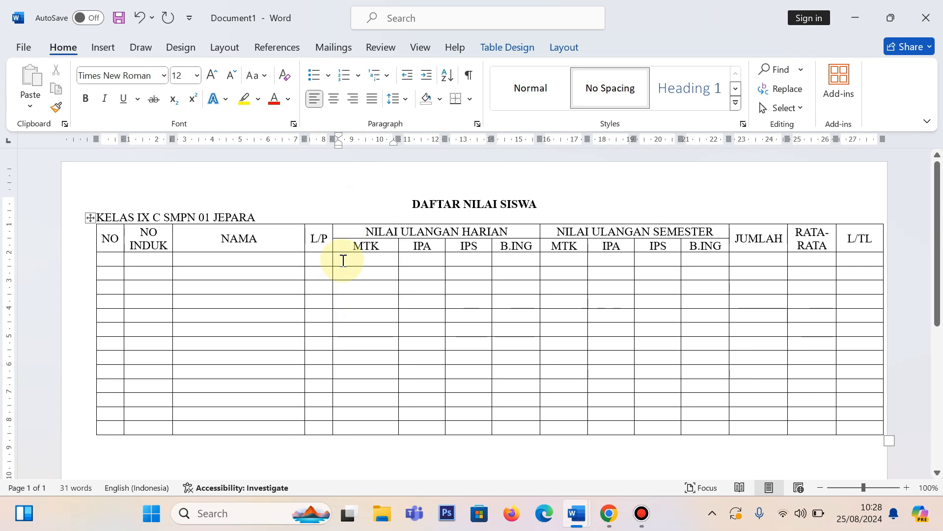
Step: Set the preferred width of the eight subject columns under NILAI ULANGAN HARIAN and NILAI ULANGAN SEMESTER to 1,5 cm
left_click_drag(348, 259, 683, 427)
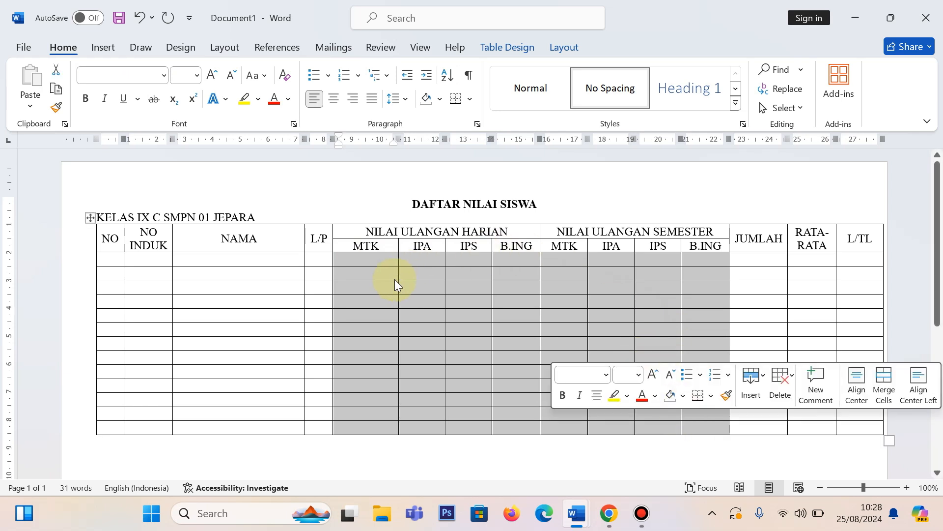
right_click(380, 274)
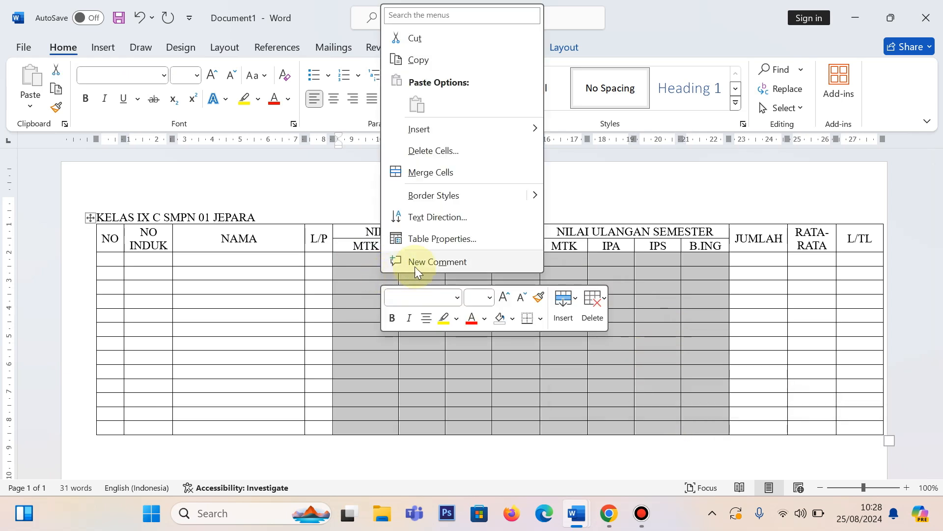
left_click(455, 239)
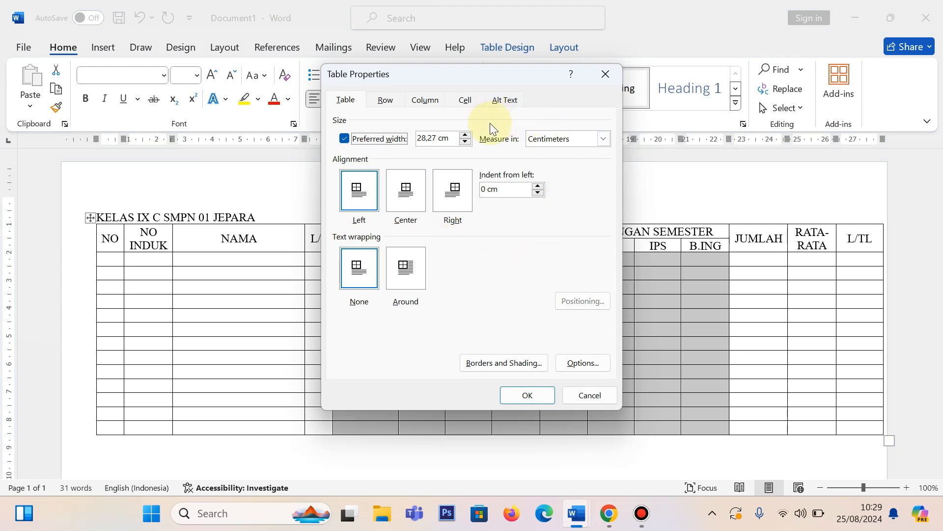
left_click(426, 100)
left_click(360, 153)
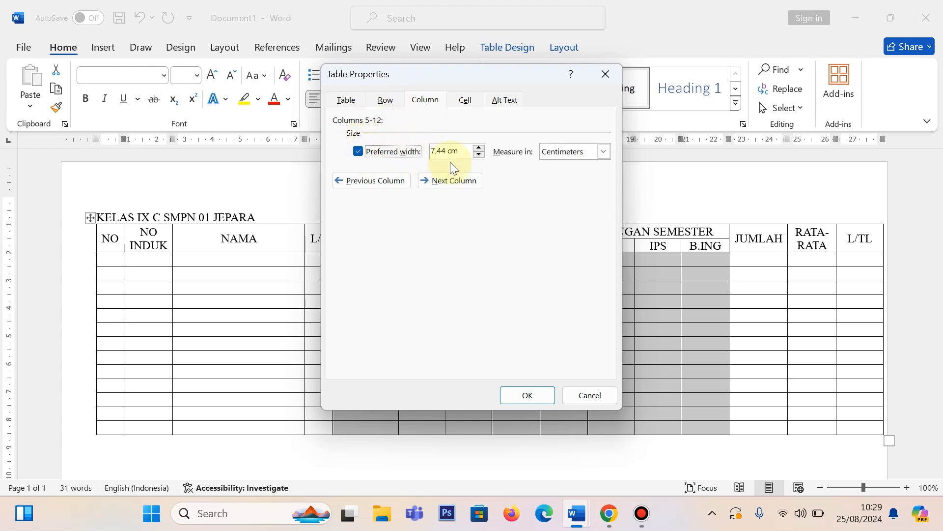
left_click(602, 153)
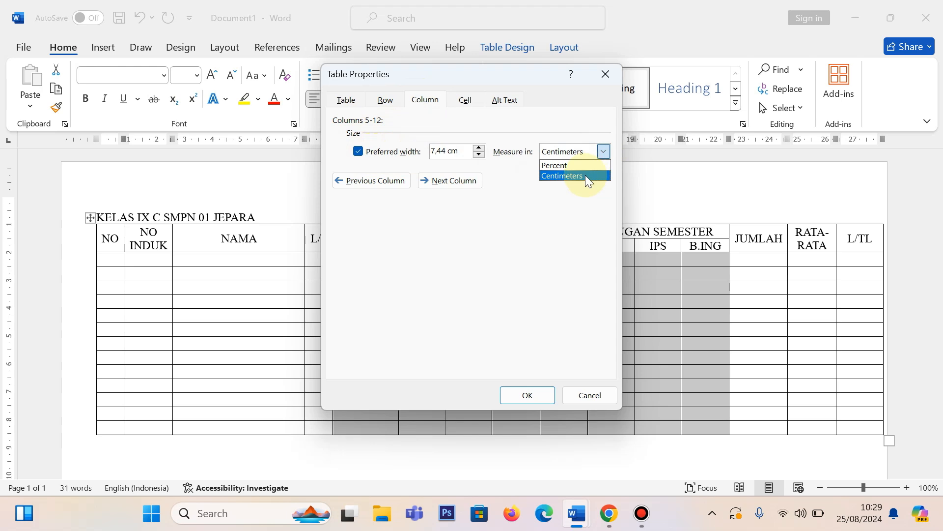
left_click(585, 175)
left_click_drag(447, 151, 423, 150)
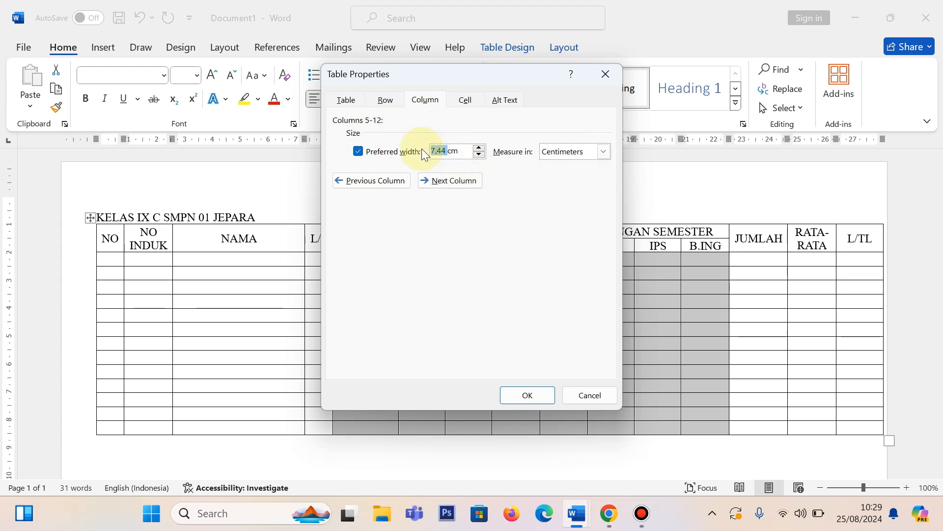
type("1")
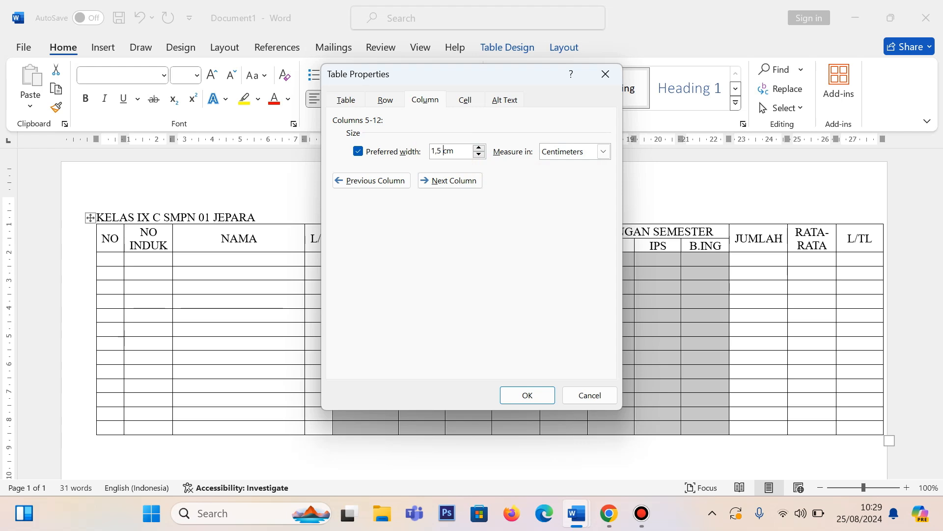
left_click(525, 393)
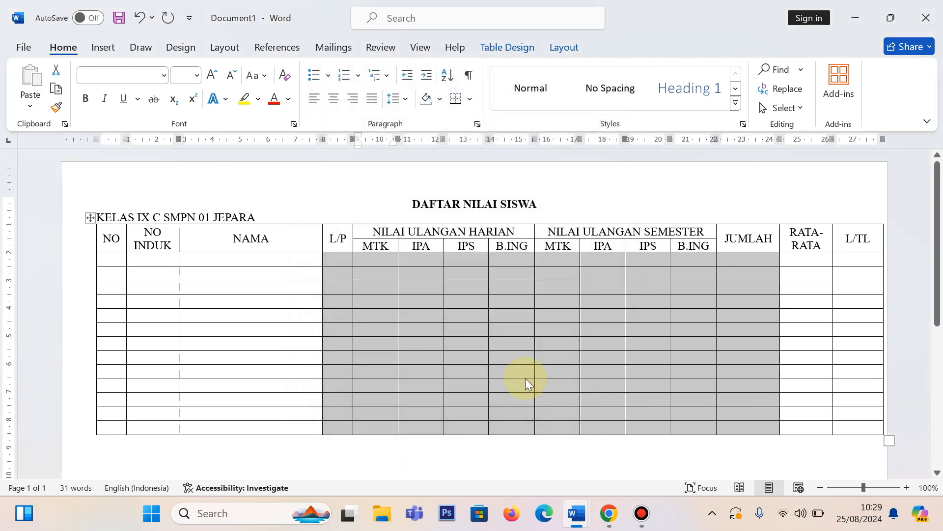
left_click(517, 274)
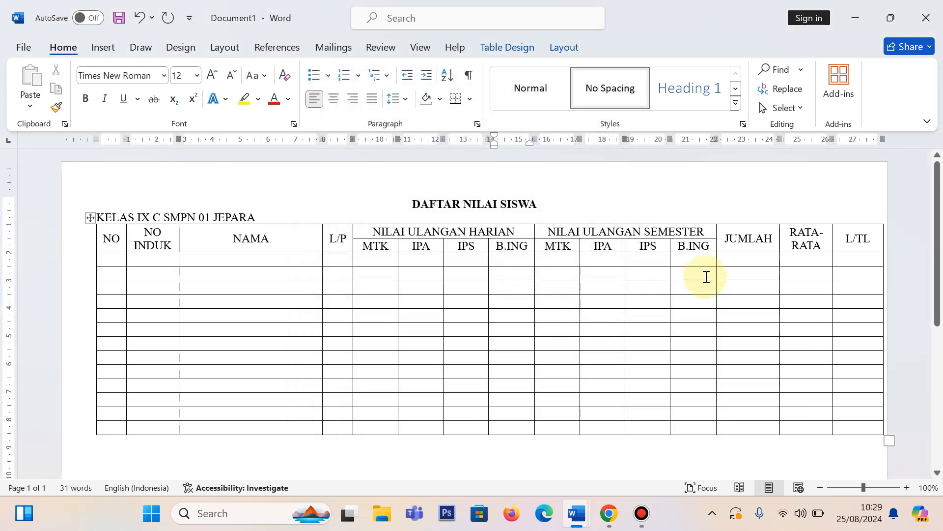
left_click_drag(372, 257, 685, 421)
left_click(537, 263)
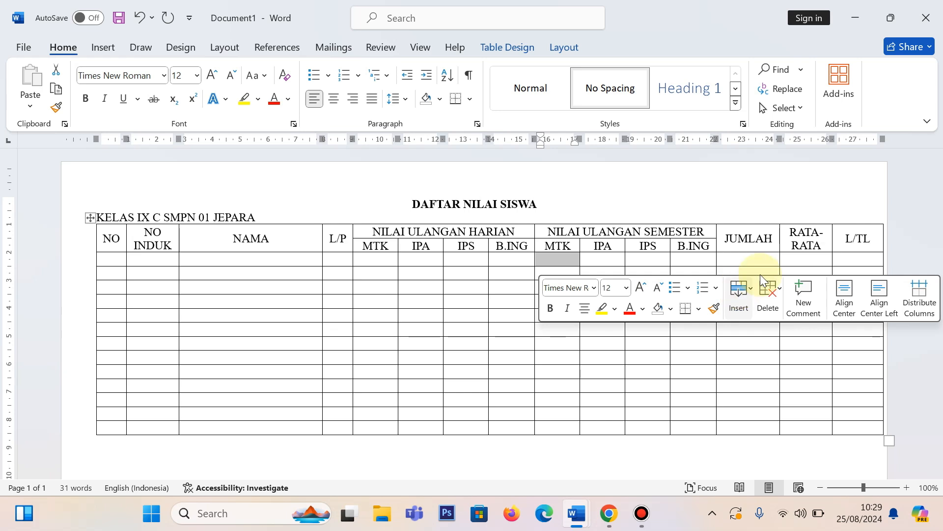
Step: Specify a smaller preferred width in centimetres for the JUMLAH, RATA-RATA and L/TL columns
left_click_drag(735, 261, 862, 428)
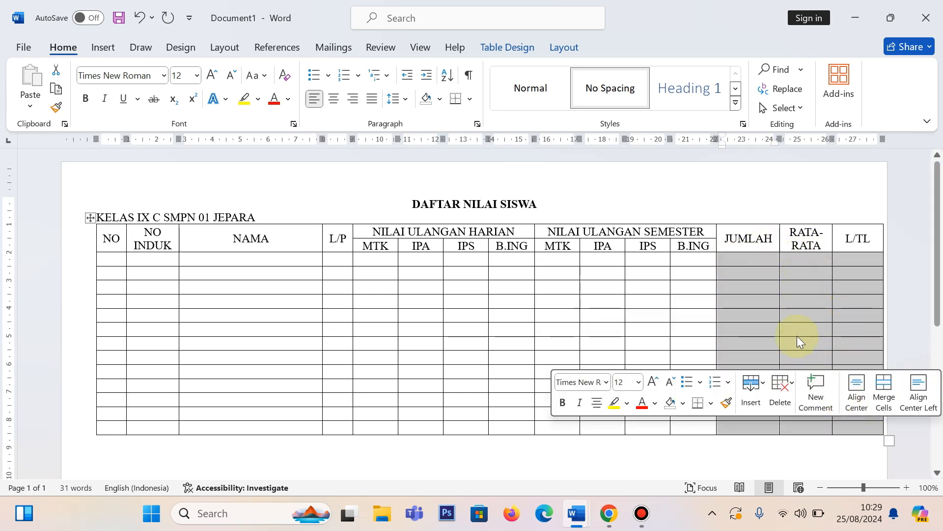
right_click(739, 270)
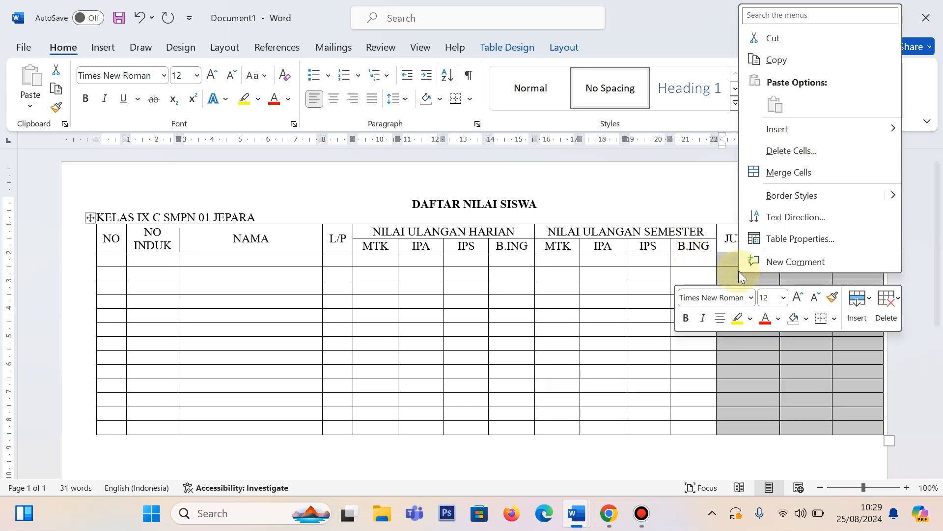
left_click(821, 240)
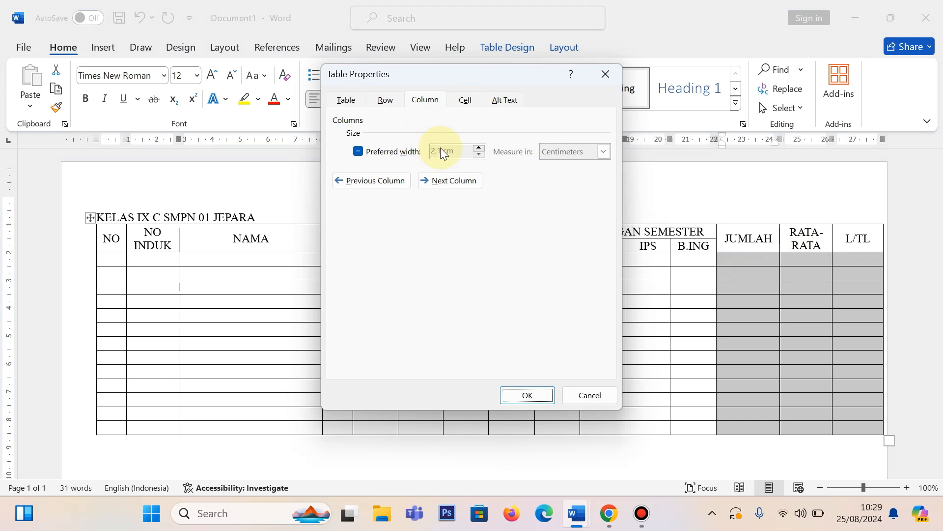
left_click(396, 152)
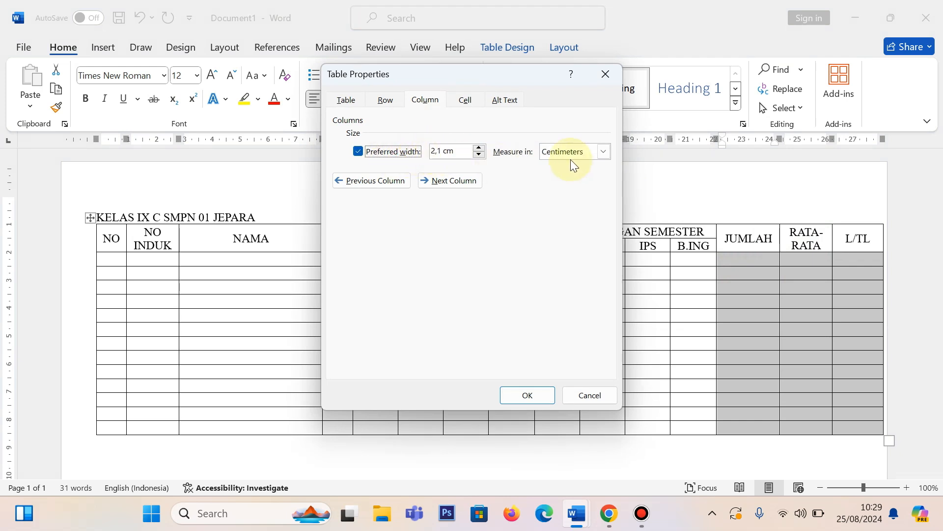
double_click(443, 152)
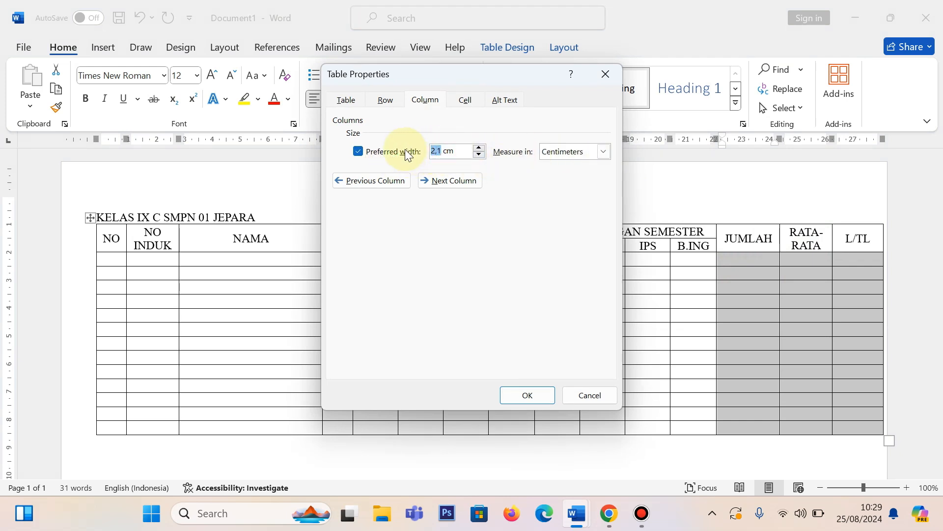
type("1")
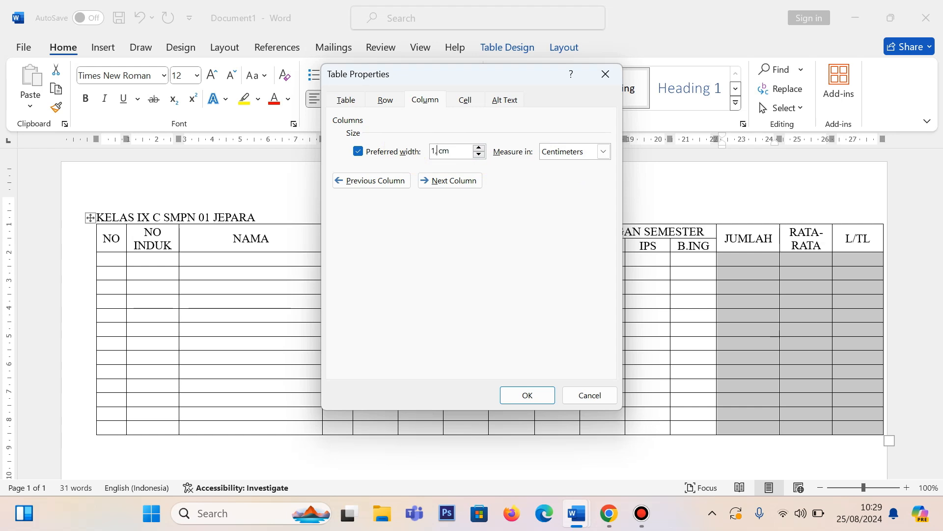
key("Return")
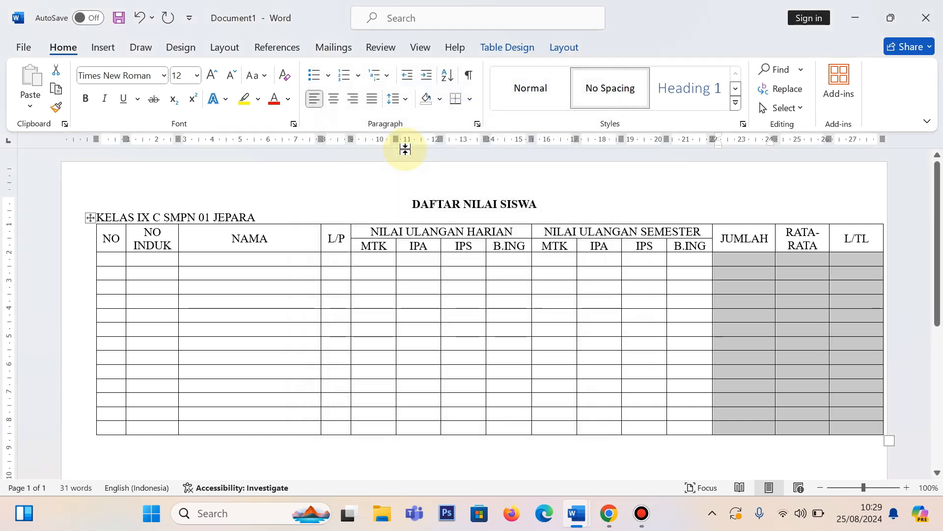
Step: AutoFit the whole grade table to the window so that it stays within the page margins
left_click(743, 196)
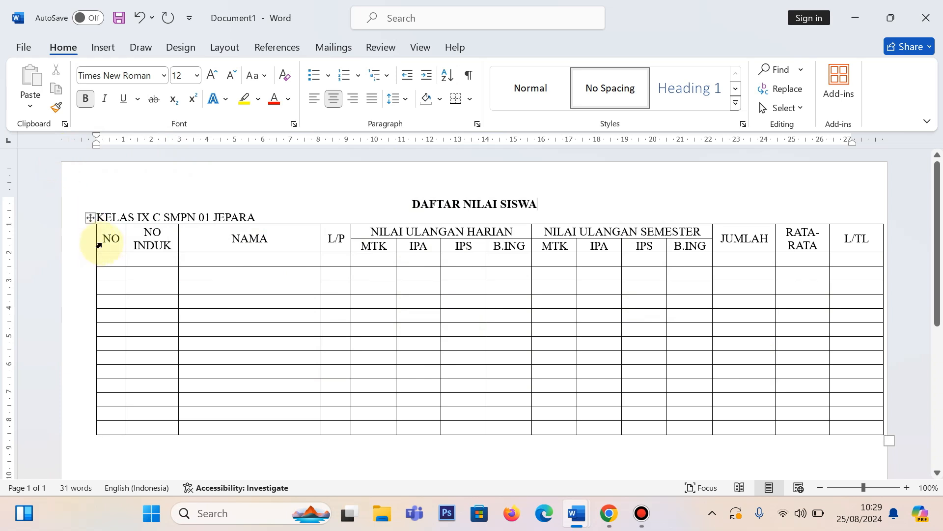
left_click(90, 219)
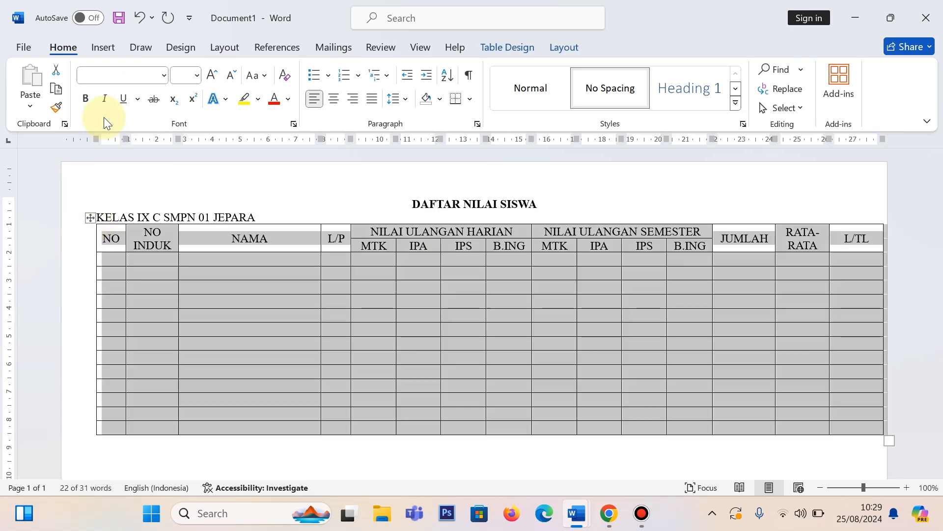
left_click(564, 47)
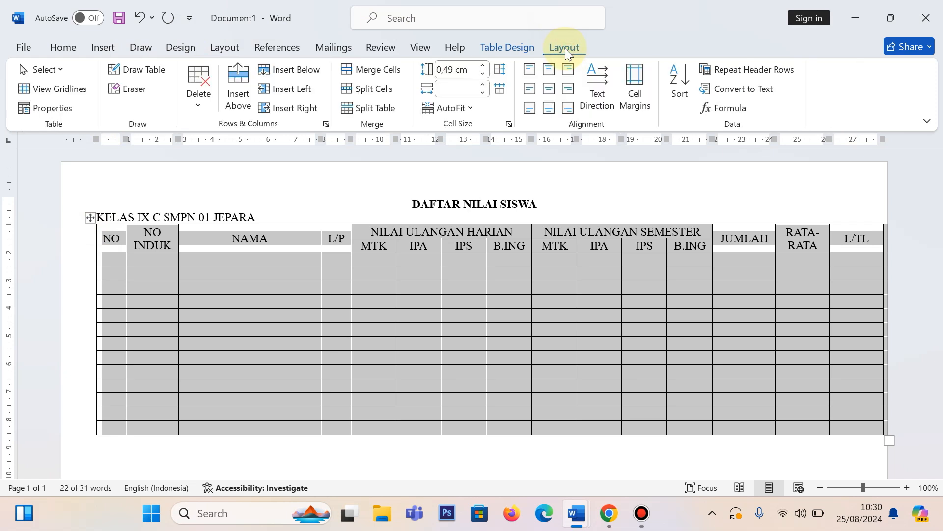
left_click(465, 109)
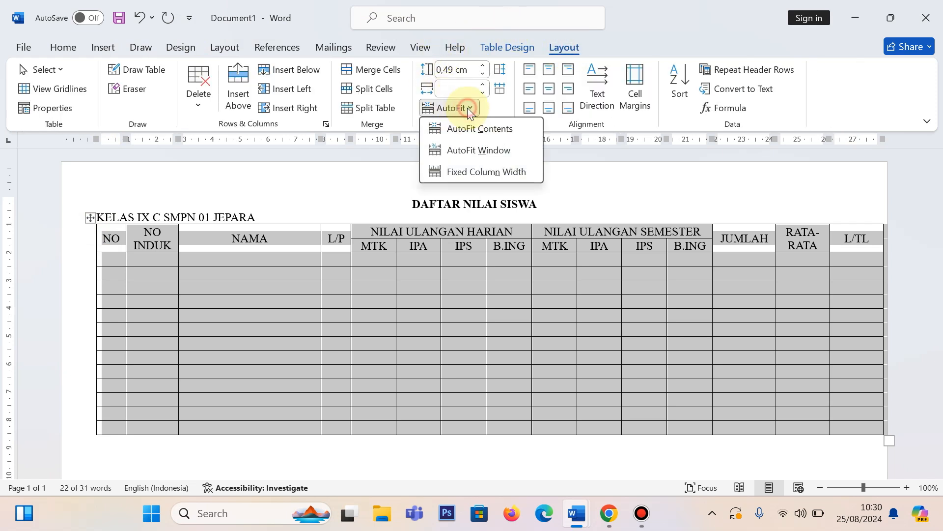
left_click(479, 149)
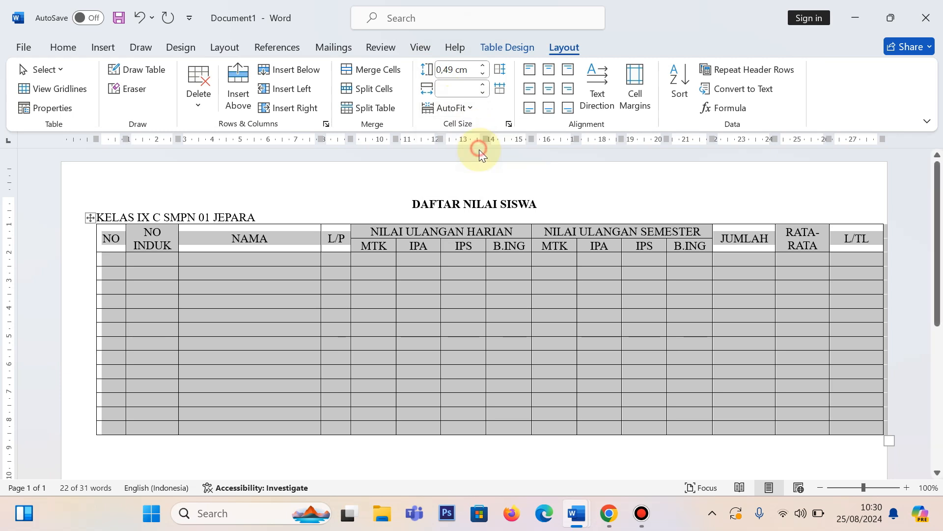
left_click(766, 202)
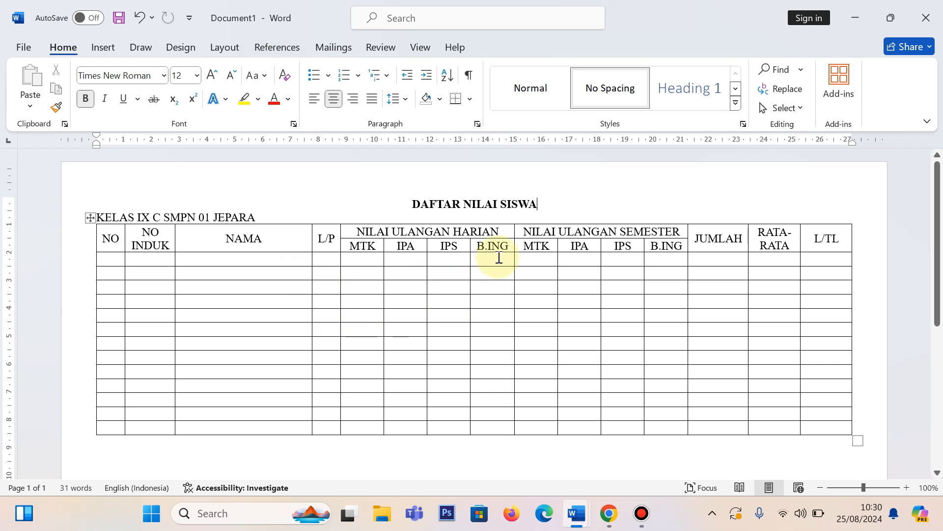
left_click_drag(107, 259, 799, 429)
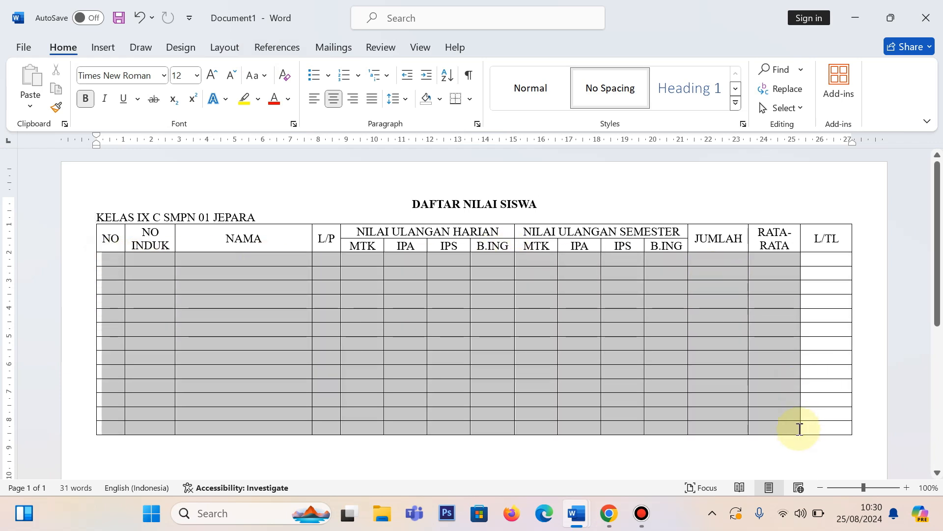
left_click(67, 259)
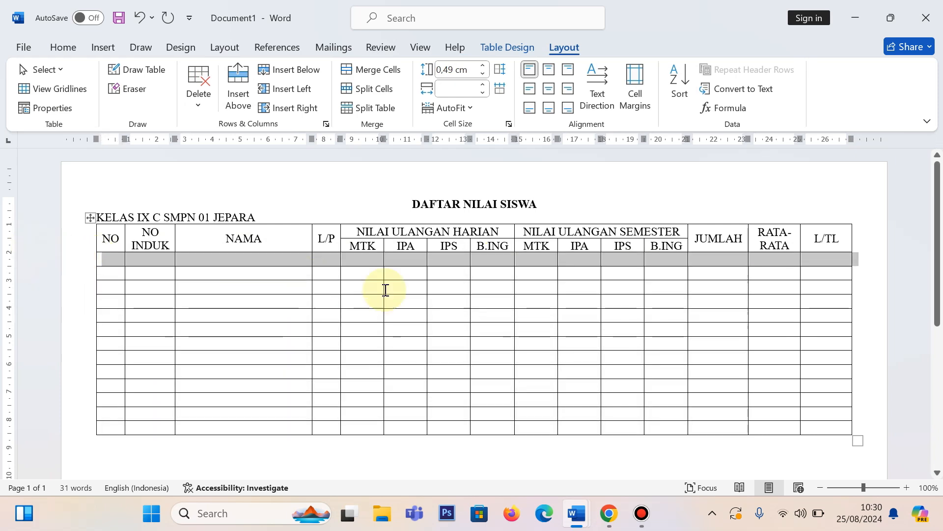
left_click(433, 300)
Step: Set the height of all empty rows below the headers to 0,8 cm and centre their cell content in both directions
mouse_move(77, 267)
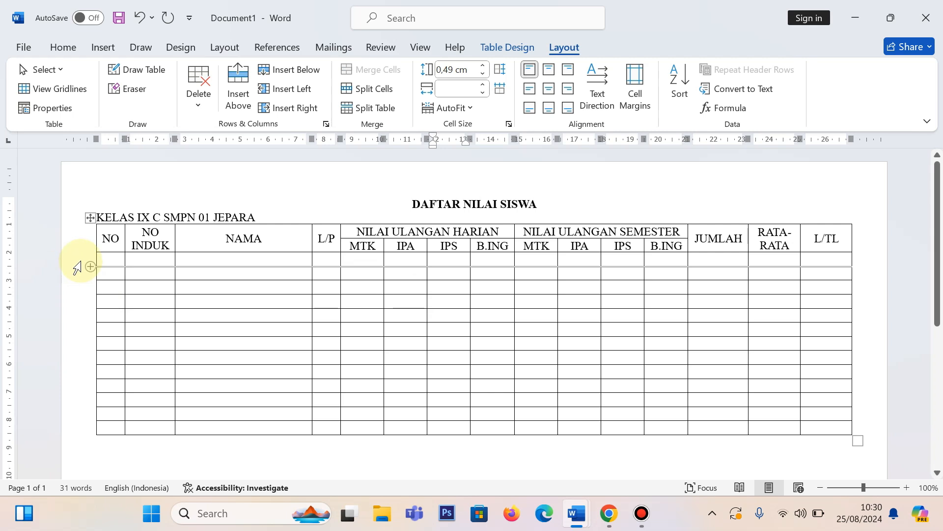
left_click_drag(80, 262, 84, 427)
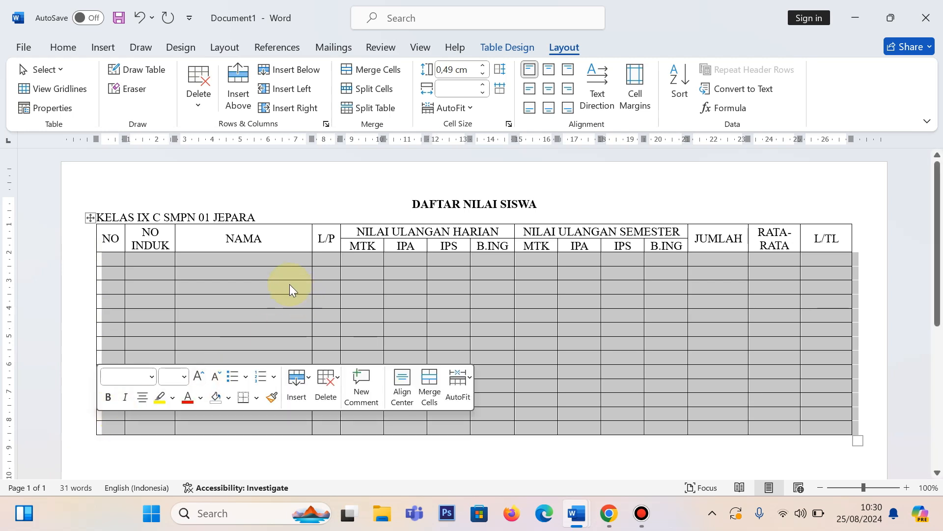
right_click(236, 292)
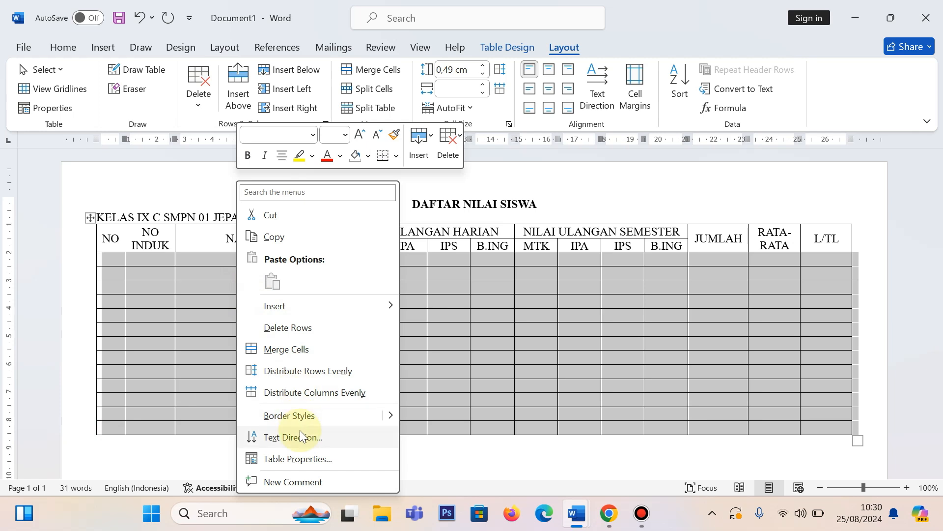
left_click(302, 456)
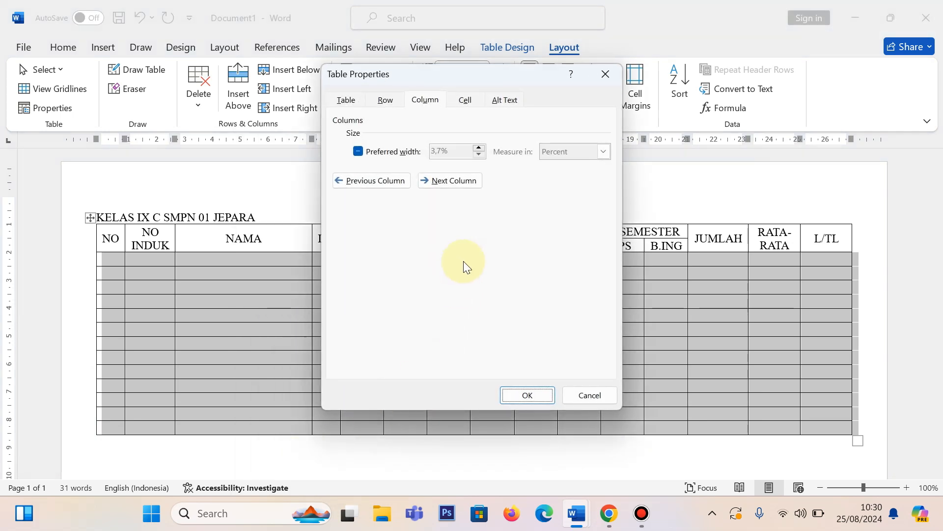
left_click(388, 100)
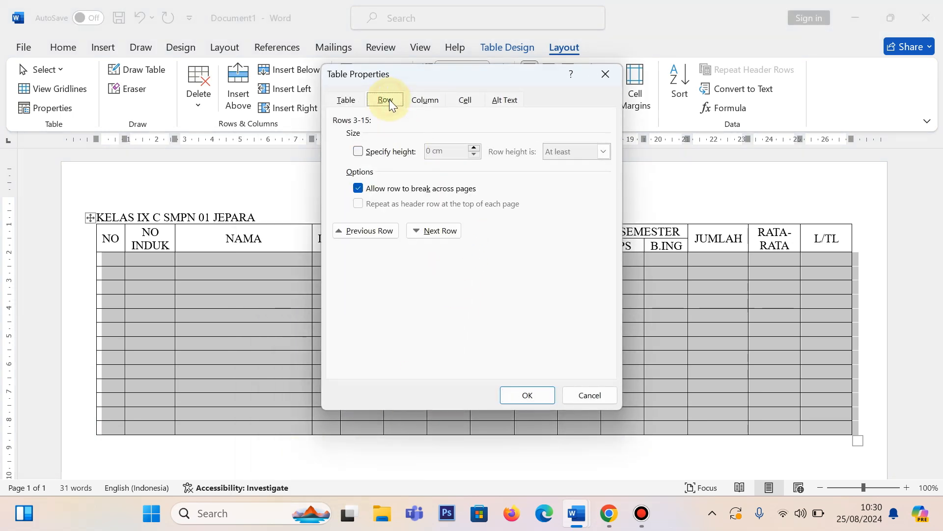
left_click(359, 153)
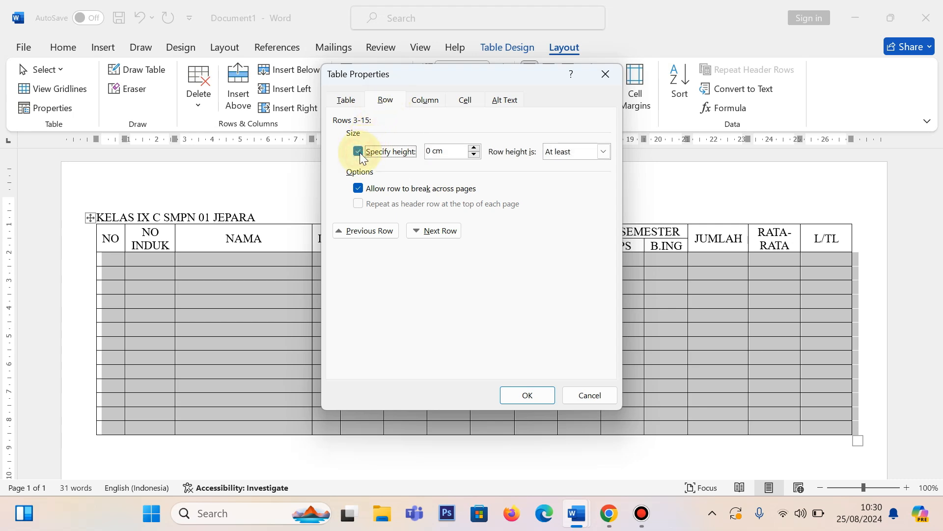
left_click(475, 148)
left_click(474, 148)
left_click(475, 148)
left_click(475, 148)
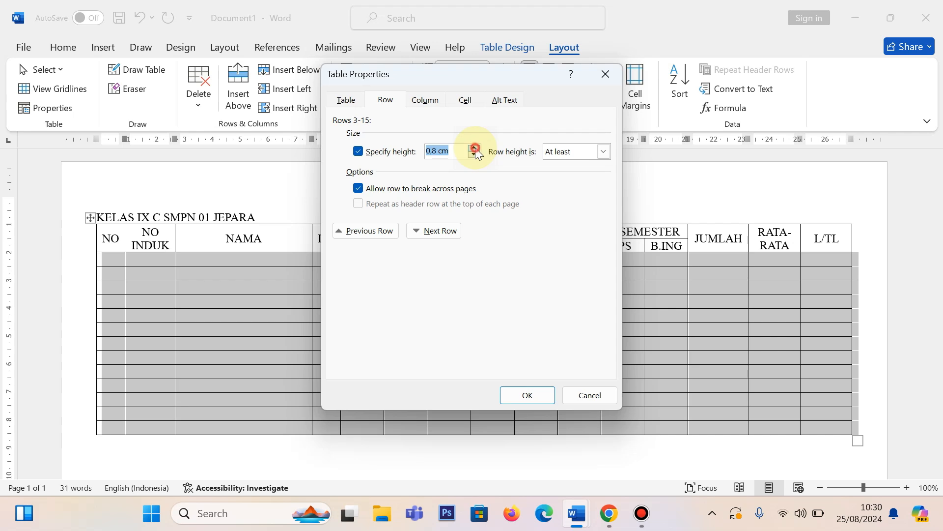
left_click(530, 396)
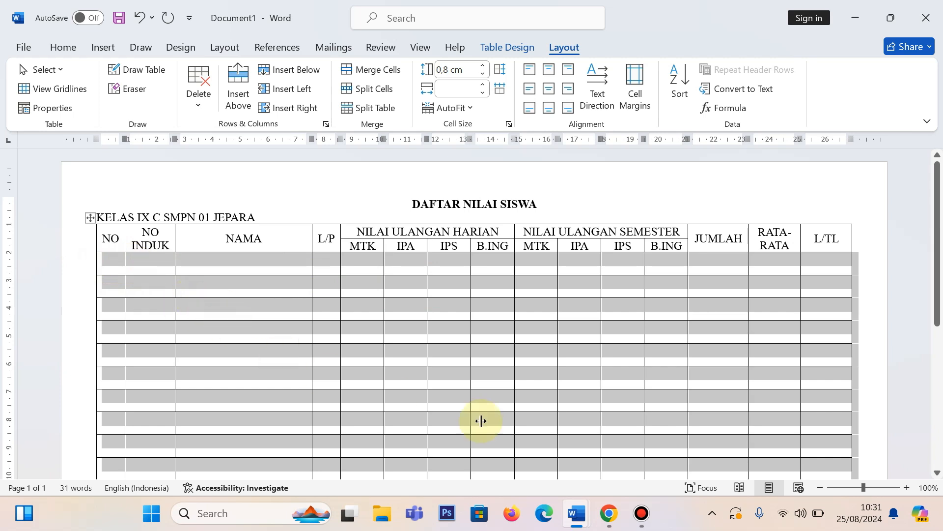
left_click(550, 89)
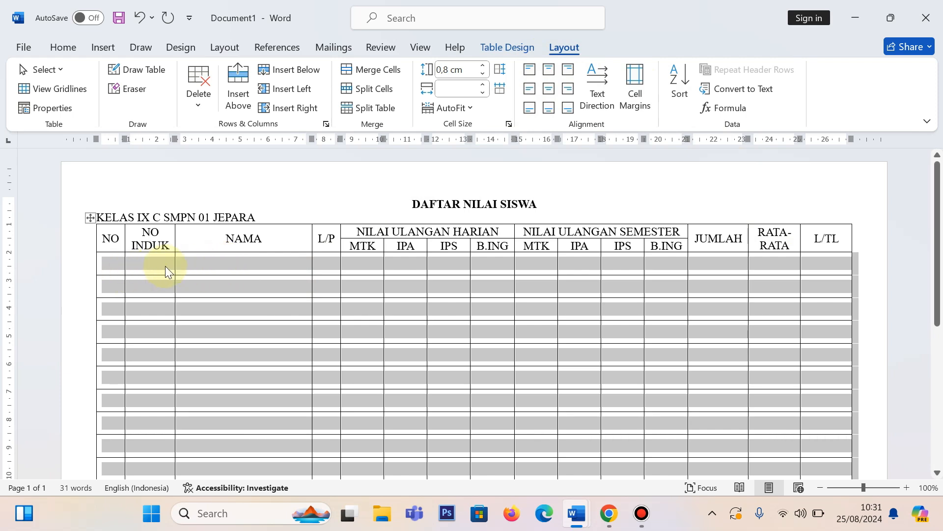
left_click(209, 266)
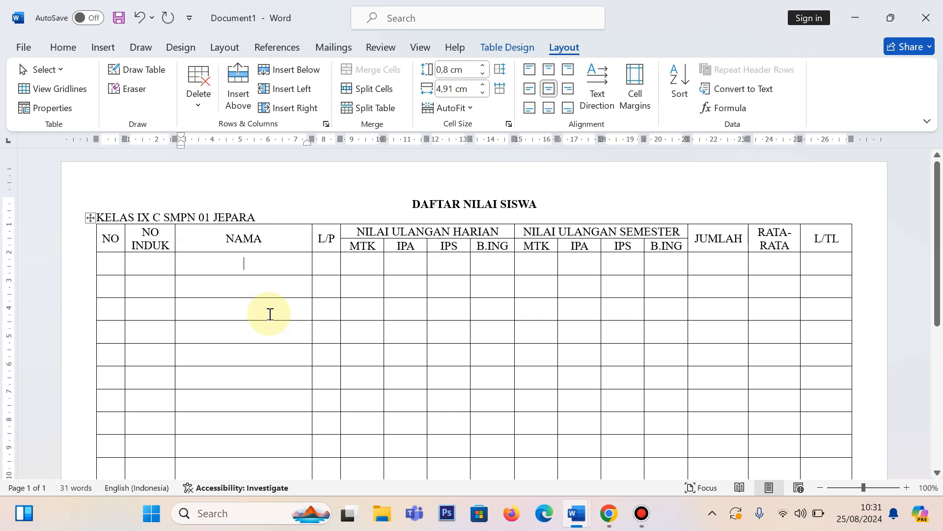
scroll(194, 307, "down", 2)
scroll(196, 308, "up", 1)
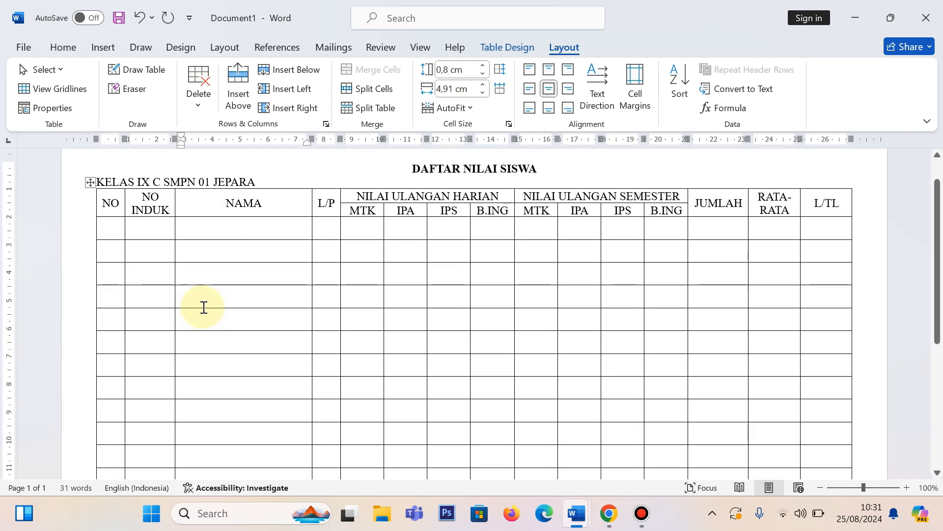
left_click(113, 225)
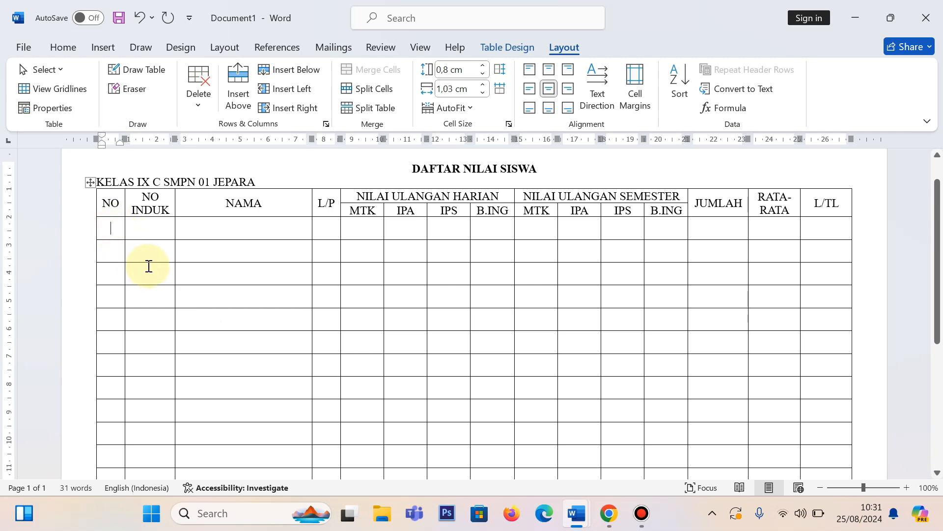
type("1")
key("Down")
type("2")
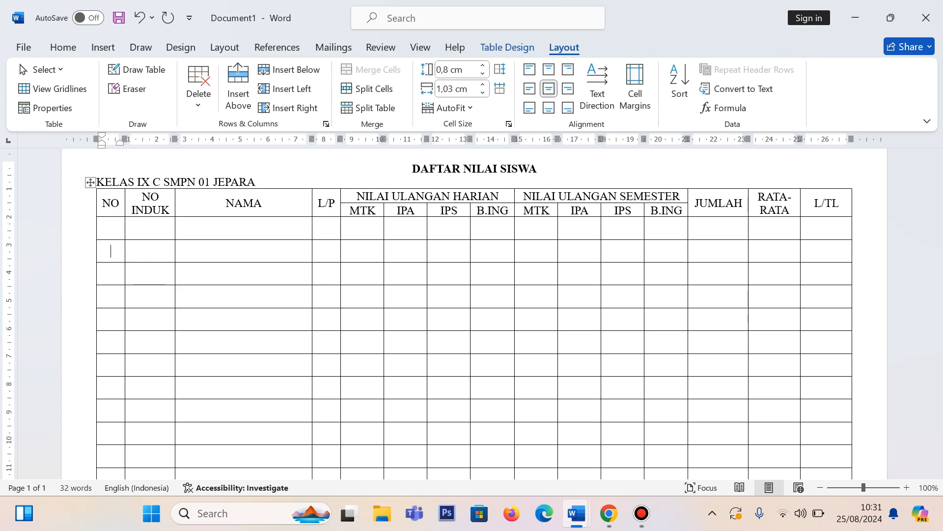
Step: Try to apply automatic 1., 2., 3. numbering to all empty cells of the NO column
left_click(107, 226)
left_click_drag(107, 226, 110, 417)
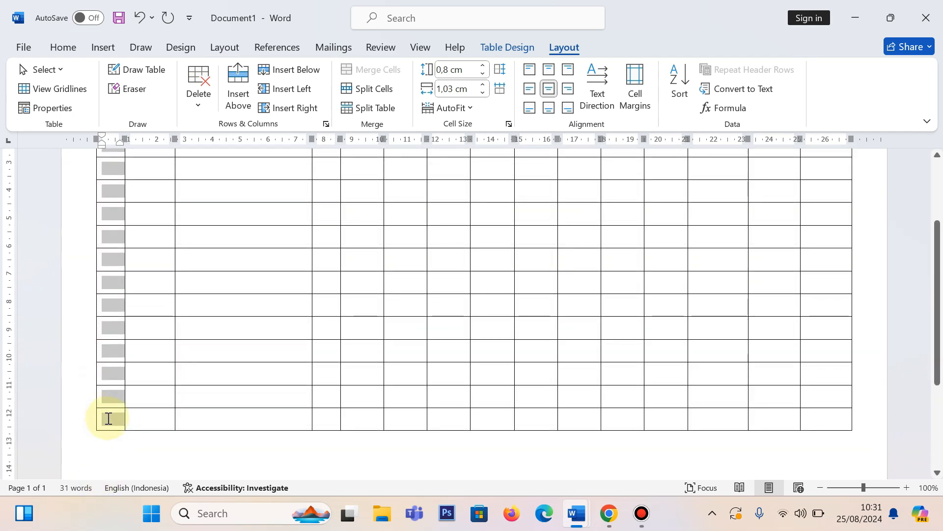
left_click(67, 48)
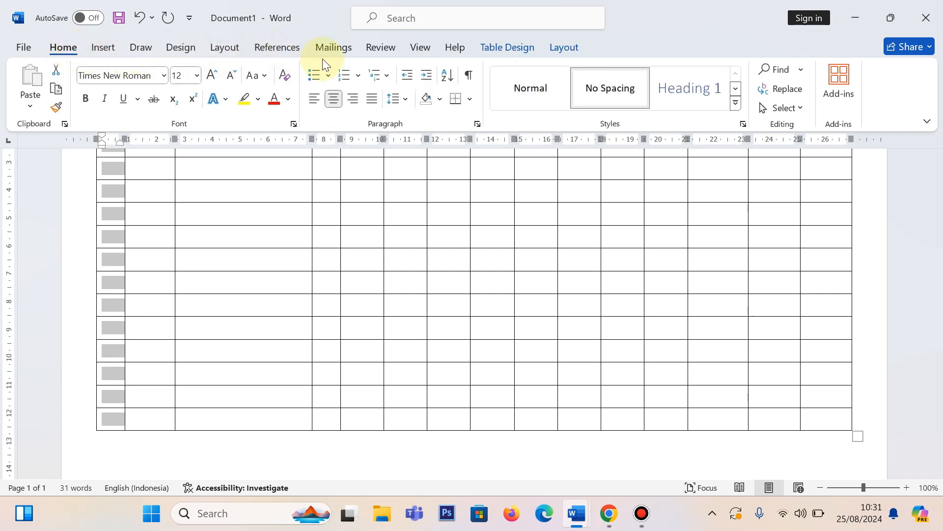
left_click(361, 77)
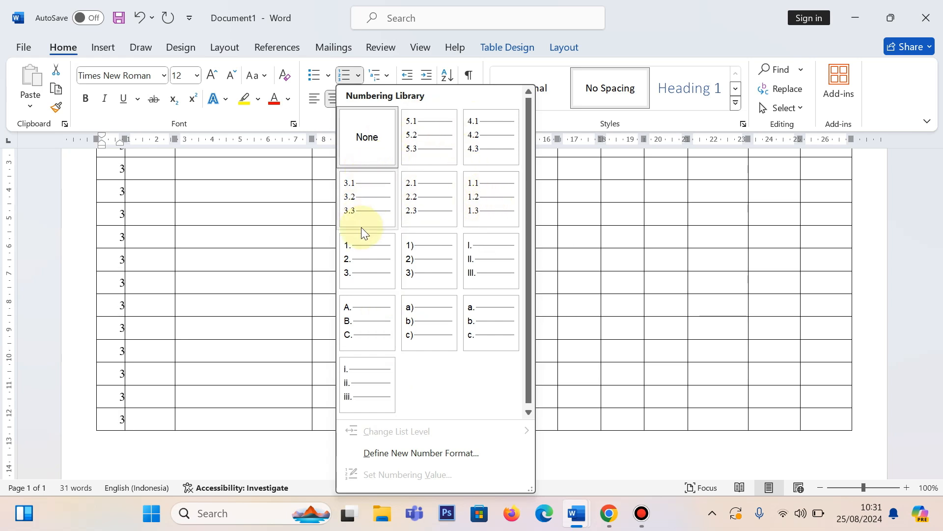
left_click(364, 265)
scroll(186, 314, "up", 3)
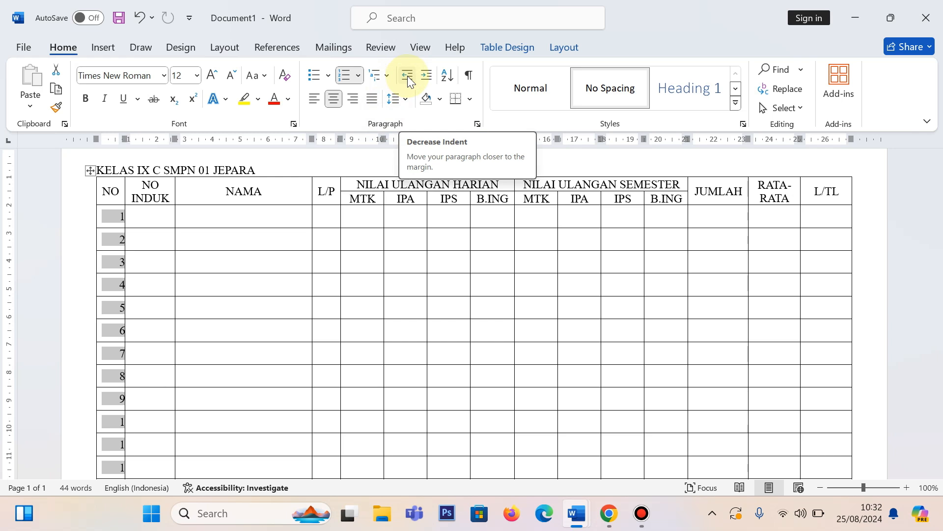
Step: Undo the automatic numbering in the NO column
key("ctrl+z")
key("ctrl+z")
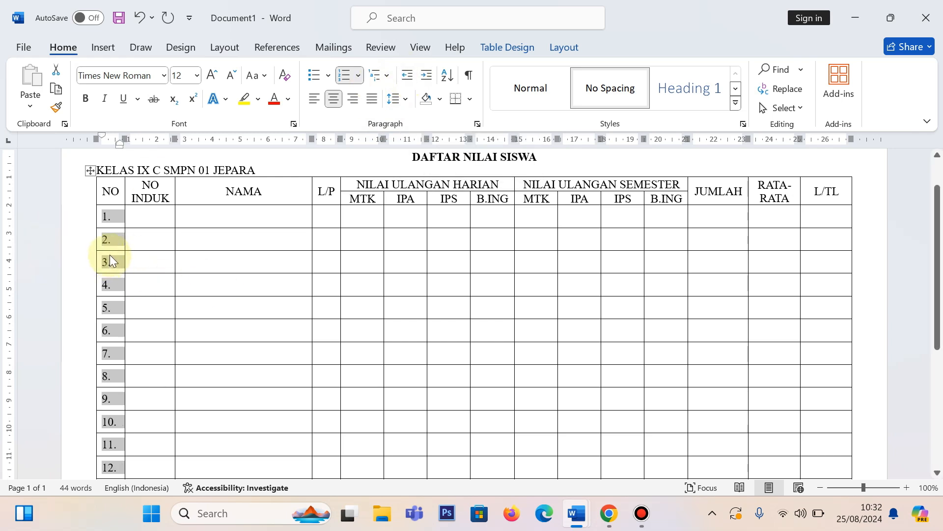
scroll(142, 296, "down", 3)
scroll(141, 296, "up", 3)
left_click(151, 239)
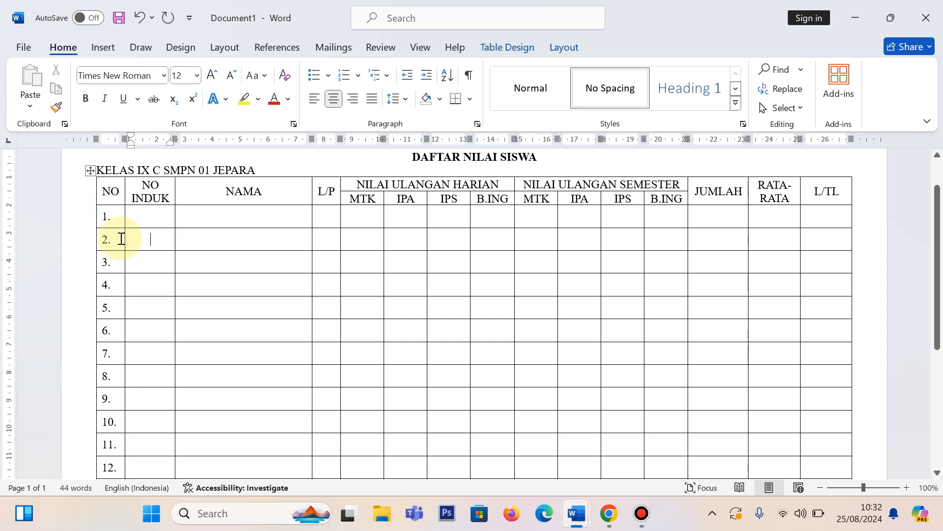
left_click(120, 237)
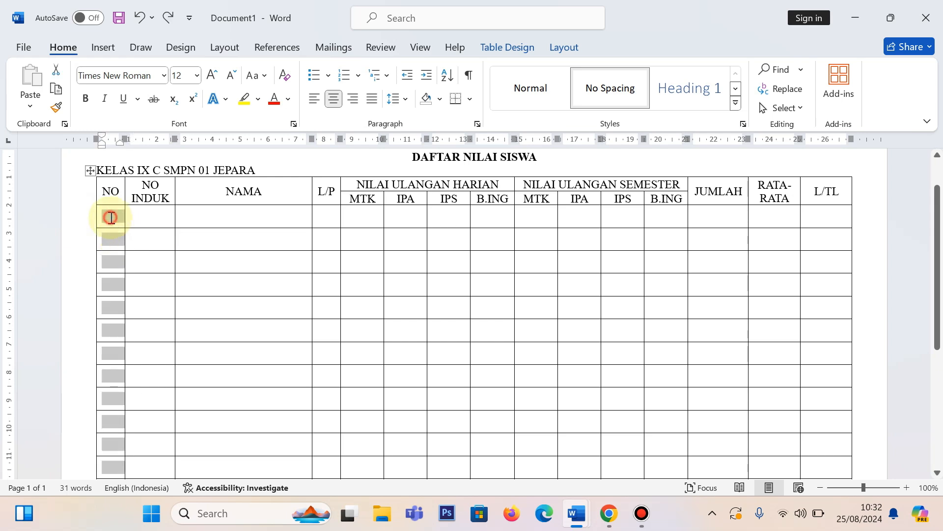
Step: Number the student rows manually from 1 to 13 in the NO column
key("Delete")
type("1")
key("Down")
type("2")
key("Down")
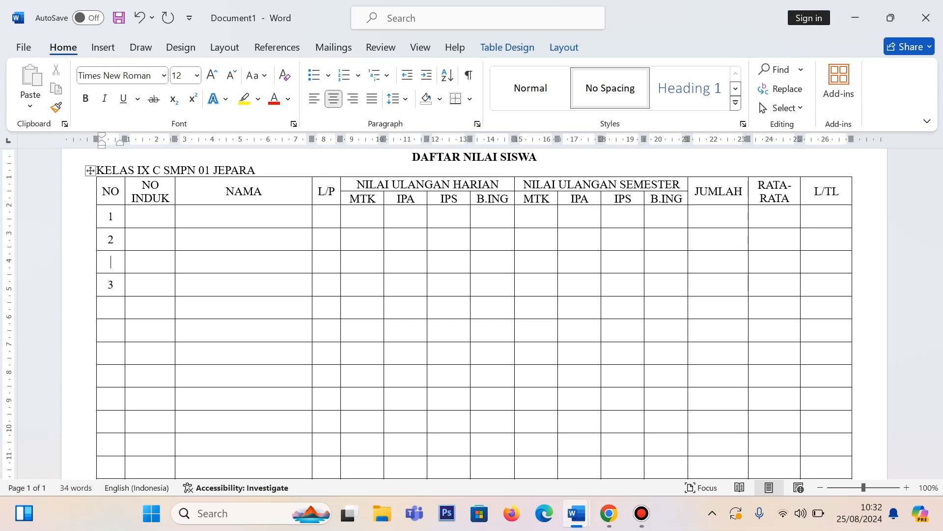
key("BackSpace")
key("BackSpace")
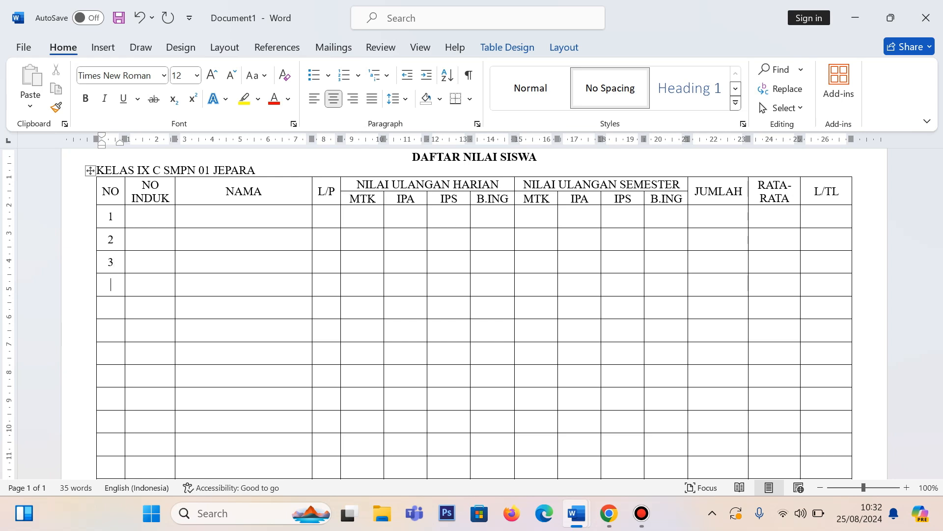
type("5")
key("Down")
type("6")
key("Down")
type("7")
key("Down")
type("8")
type("1")
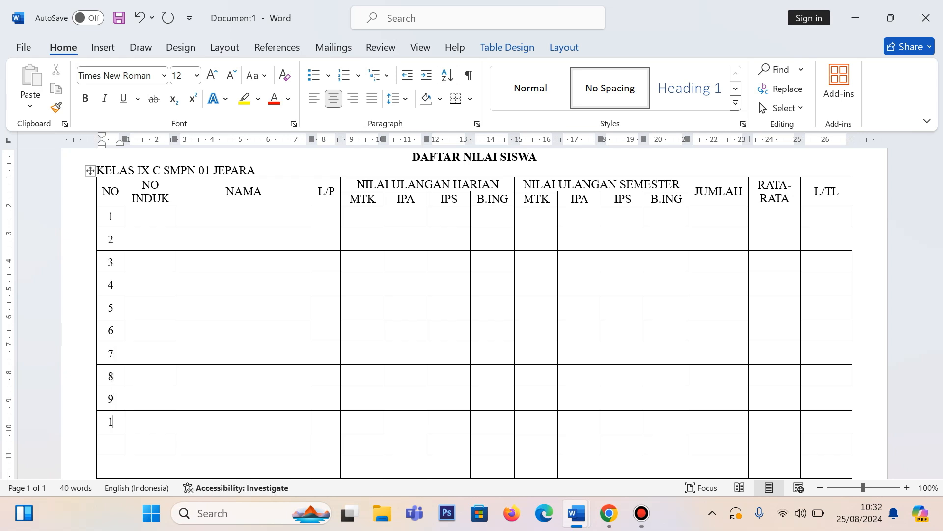
type("0")
key("Down")
key("Down")
type("13")
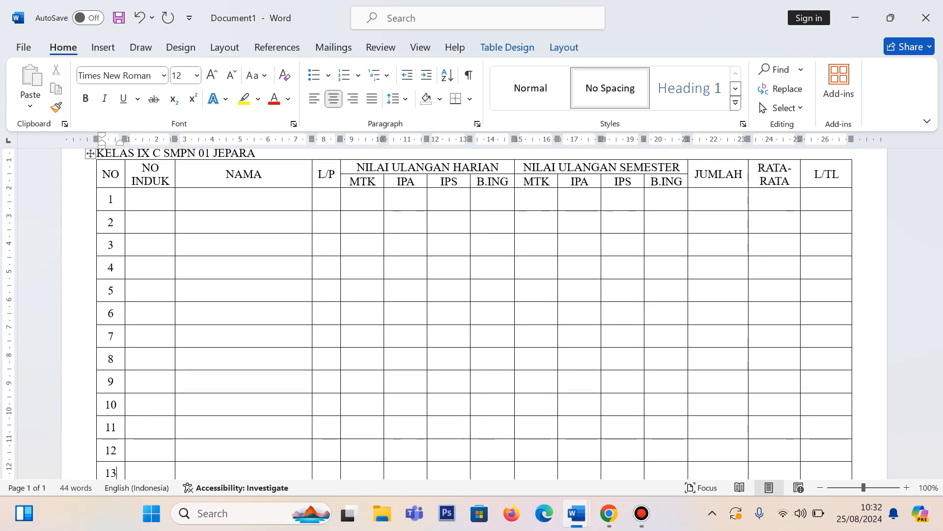
key("Down")
key("Up")
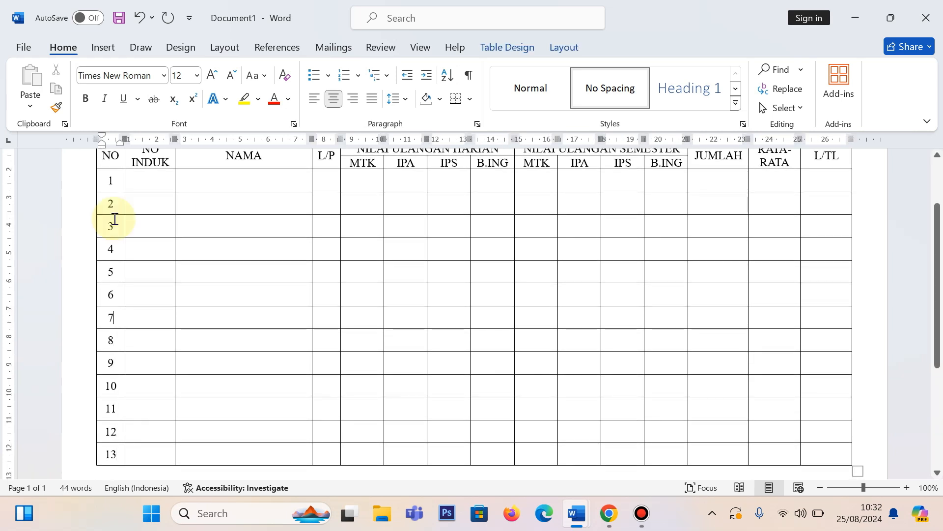
key("ctrl+Home")
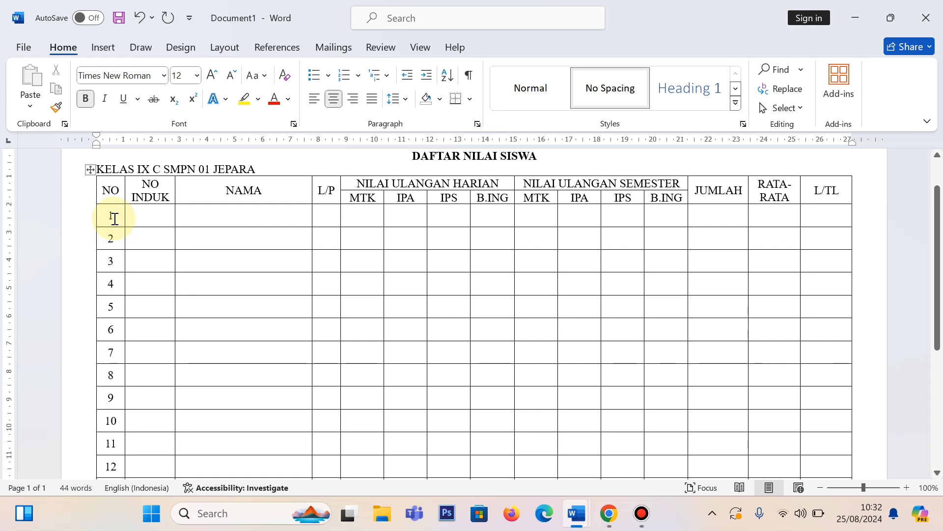
Step: Examine the header shading and border styles in the DAFTAR NILAI SISWA reference document, then return to Document1
mouse_move(576, 514)
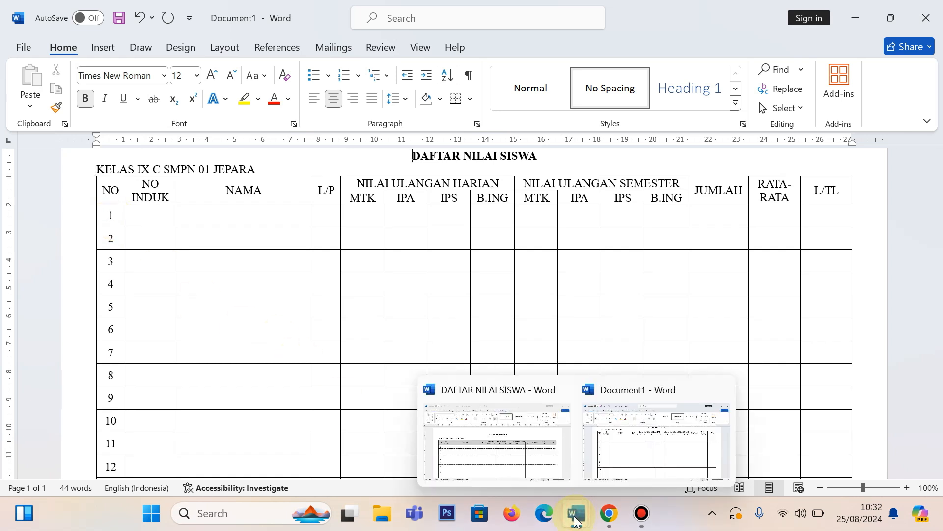
left_click(502, 460)
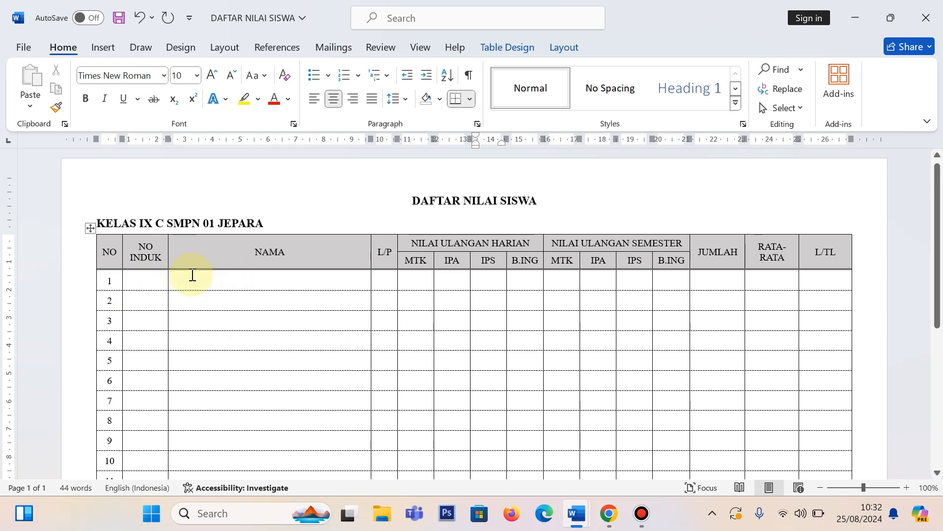
scroll(296, 388, "down", 3)
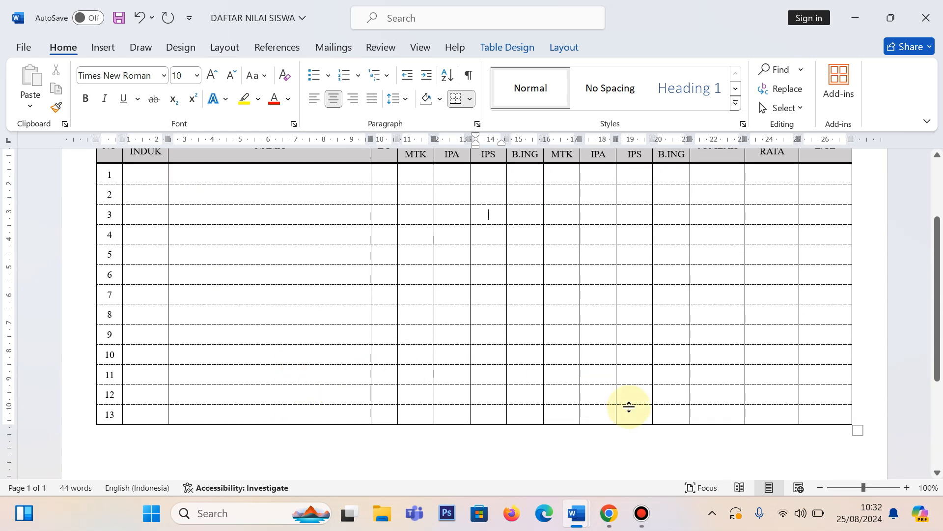
mouse_move(575, 512)
left_click(651, 431)
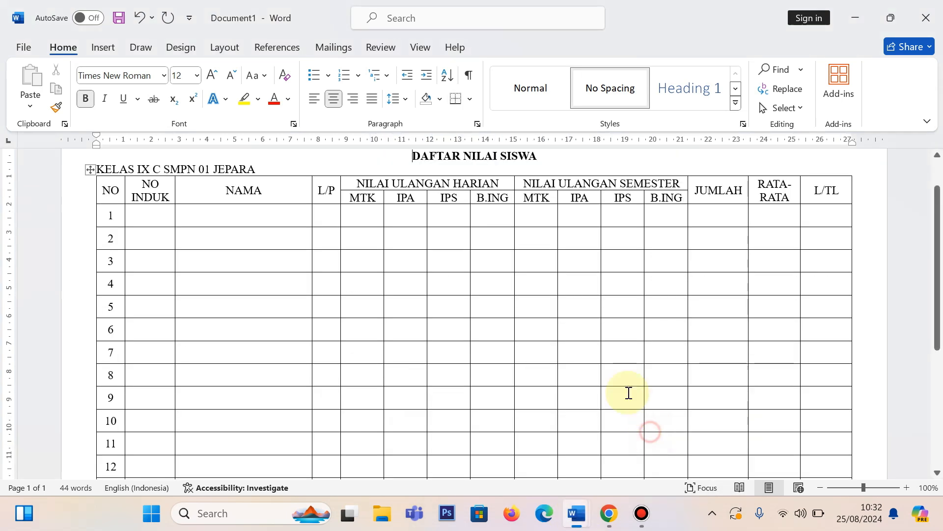
Step: Shade all header cells, including the MTK to B.ING subject cells, with a darker shade of Light Gray, Background 2
scroll(175, 242, "up", 2)
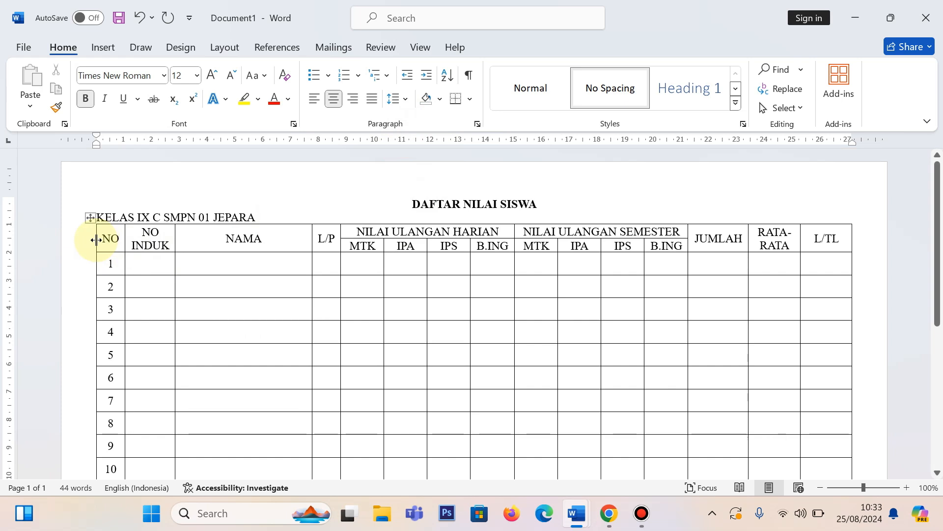
left_click_drag(106, 239, 819, 252)
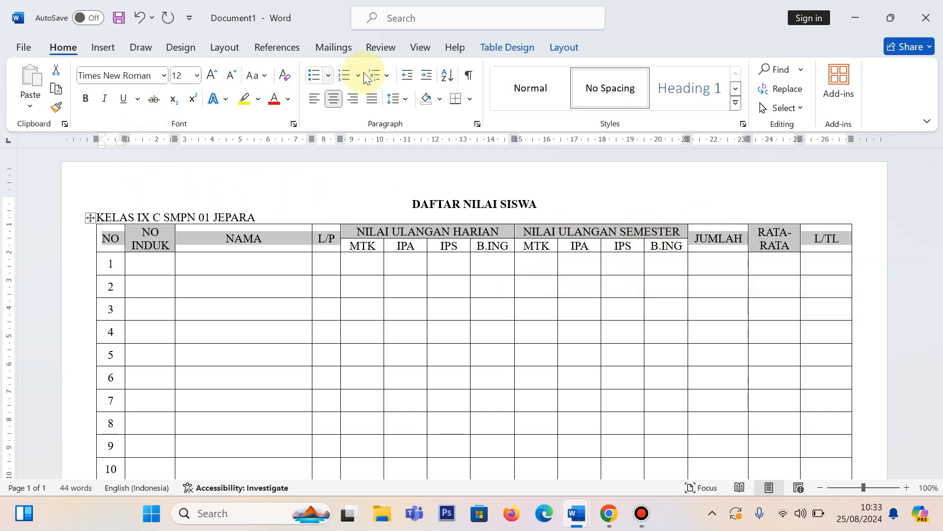
left_click(440, 99)
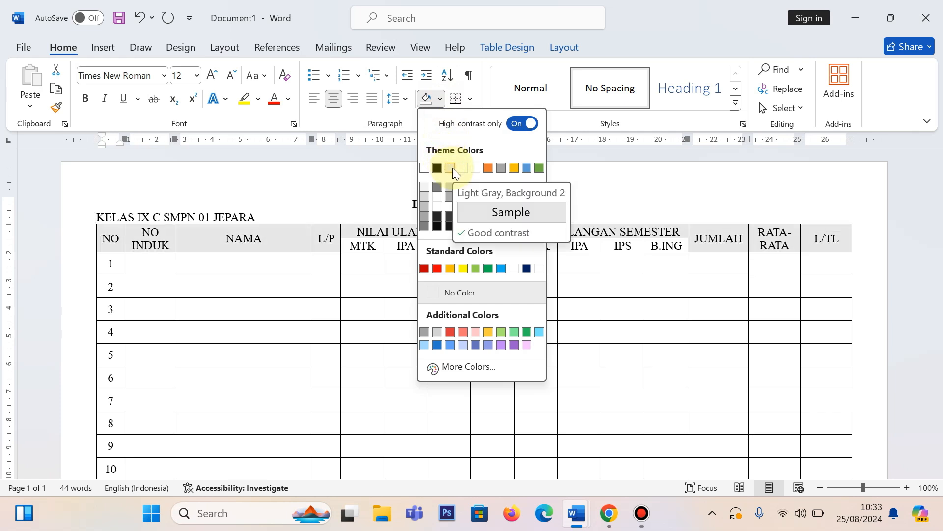
left_click(452, 187)
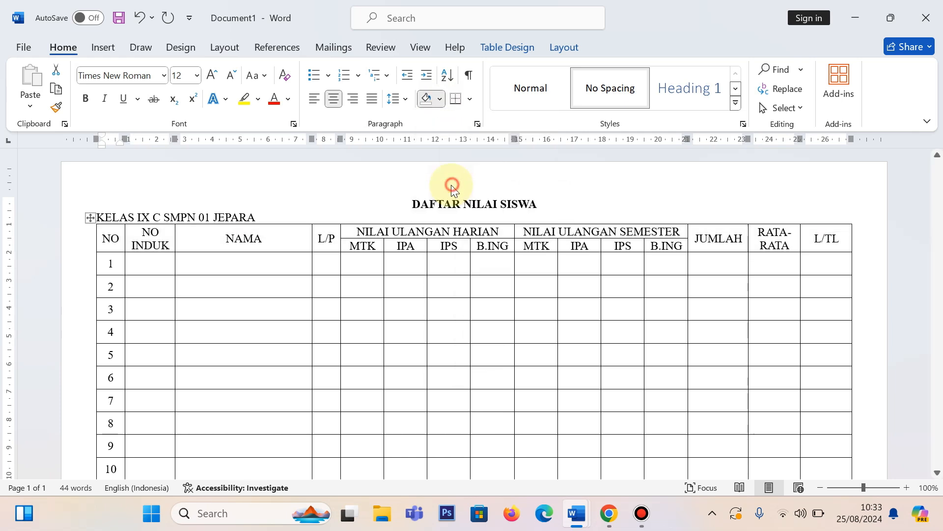
left_click(556, 291)
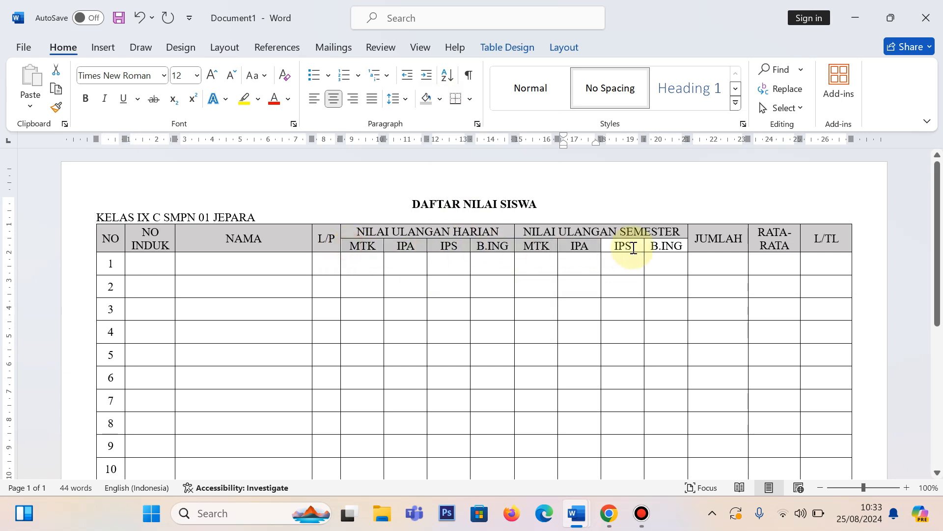
left_click_drag(633, 248, 670, 249)
left_click(427, 99)
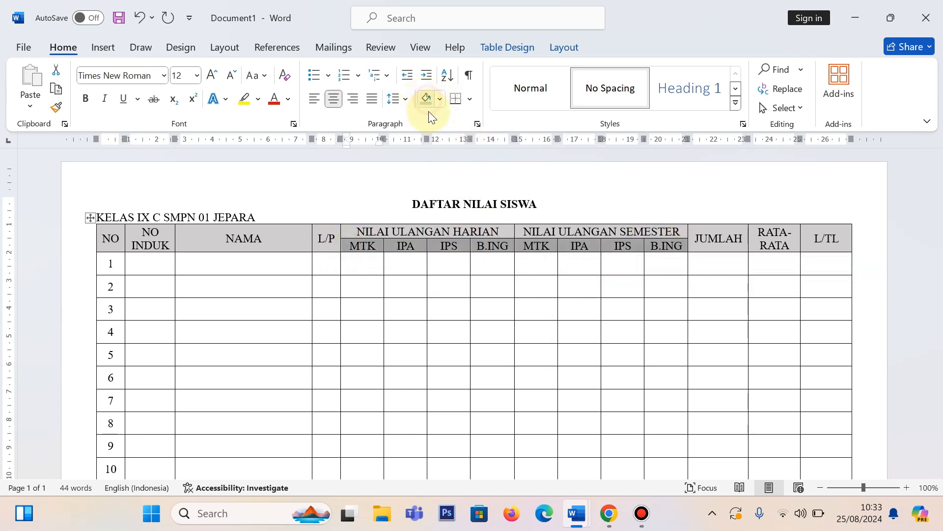
left_click(413, 265)
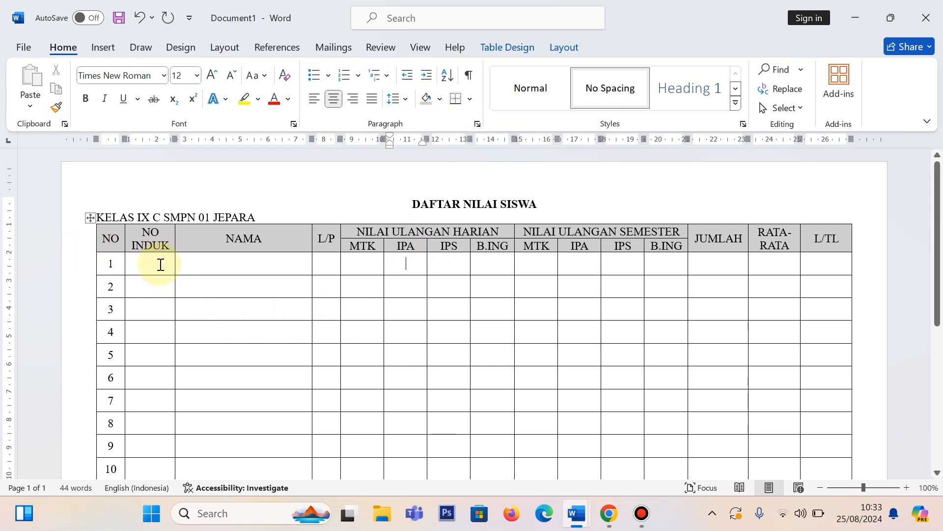
Step: Open the Borders and Shading settings for the table row numbered 1 and choose the Custom border setting
left_click(81, 268)
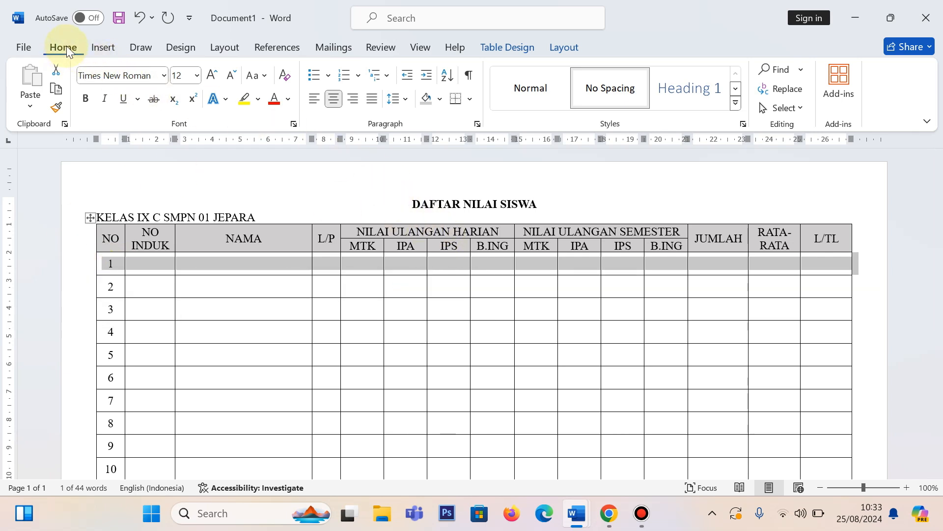
left_click(470, 99)
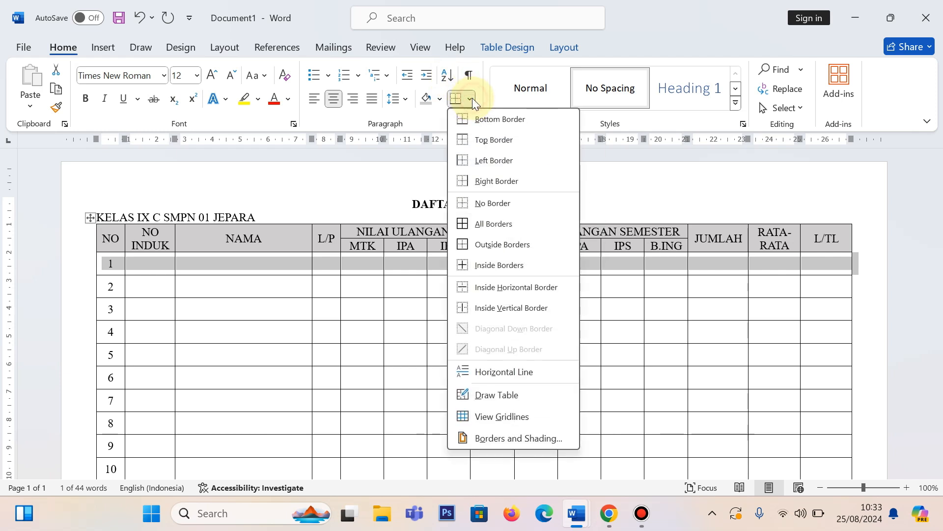
left_click(521, 437)
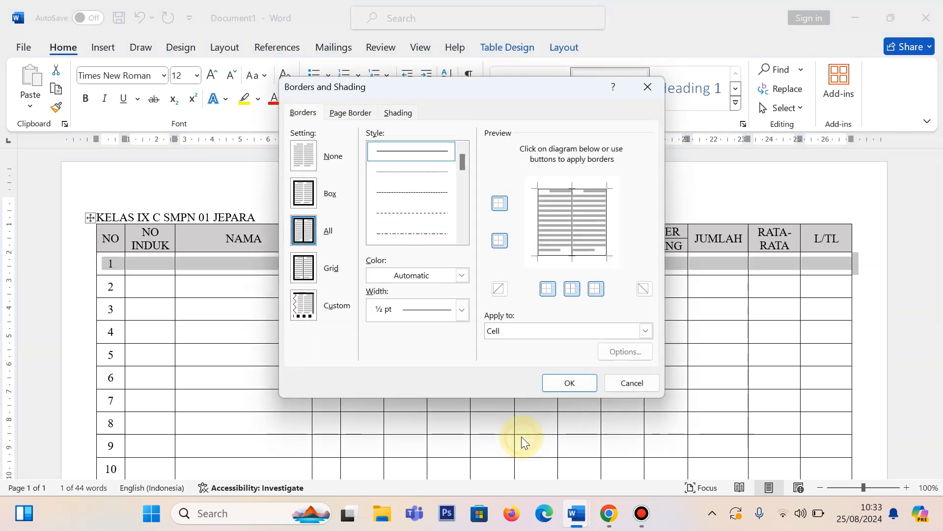
mouse_move(449, 92)
left_mouse_down()
mouse_move(426, 212)
mouse_move(431, 279)
mouse_move(509, 155)
mouse_move(483, 133)
left_mouse_up()
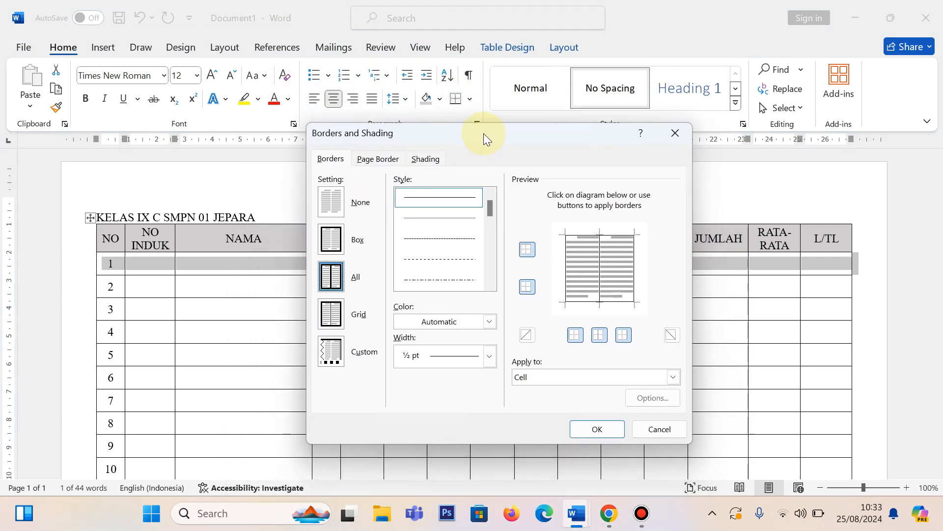
left_click(331, 351)
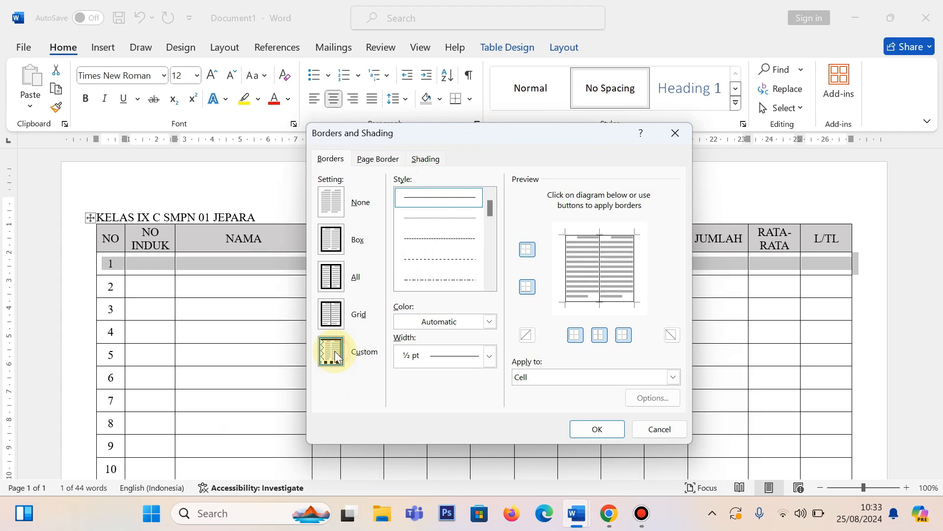
left_click_drag(475, 142, 465, 162)
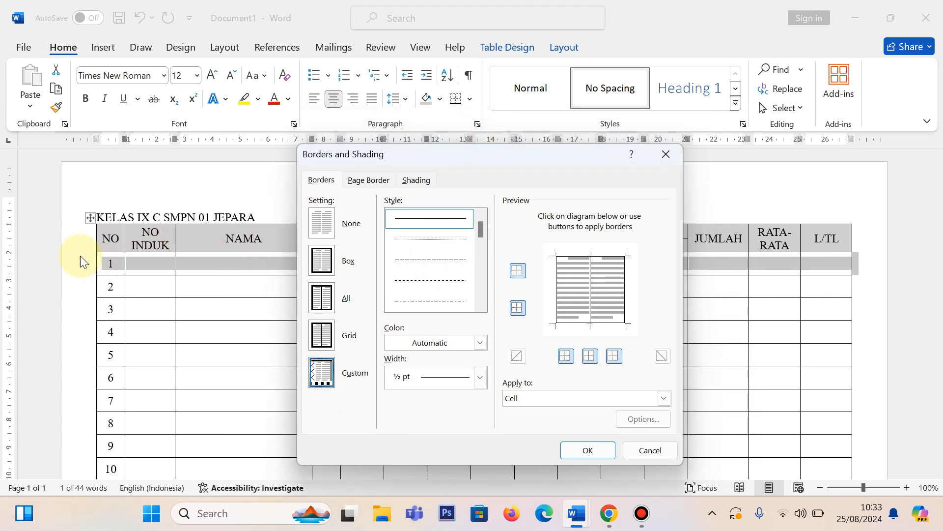
Step: Apply a ¾ pt double line as the top border of row 1, directly below the header
left_click_drag(481, 229, 480, 238)
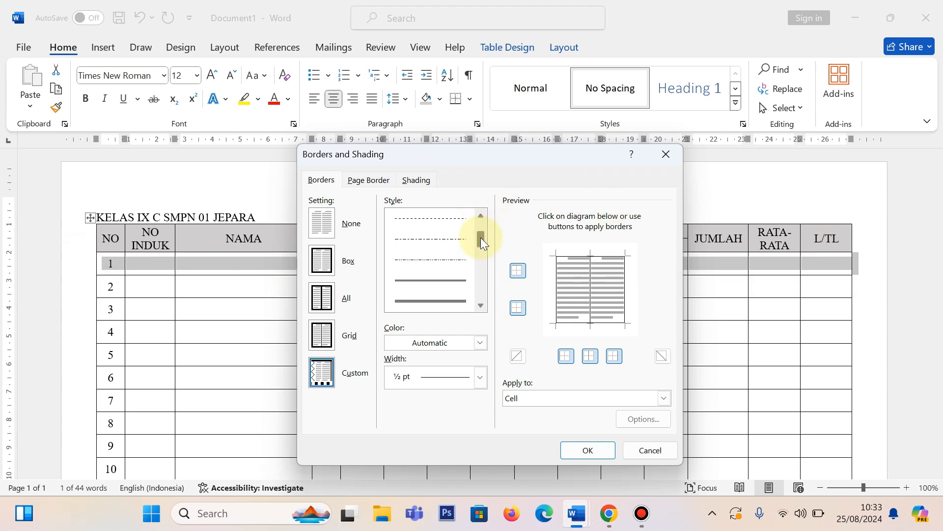
left_click(421, 281)
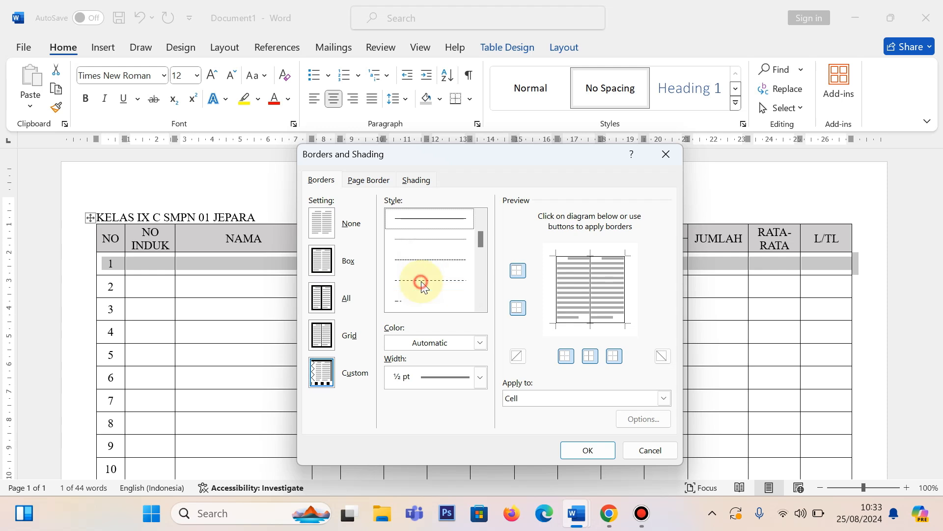
left_click(481, 376)
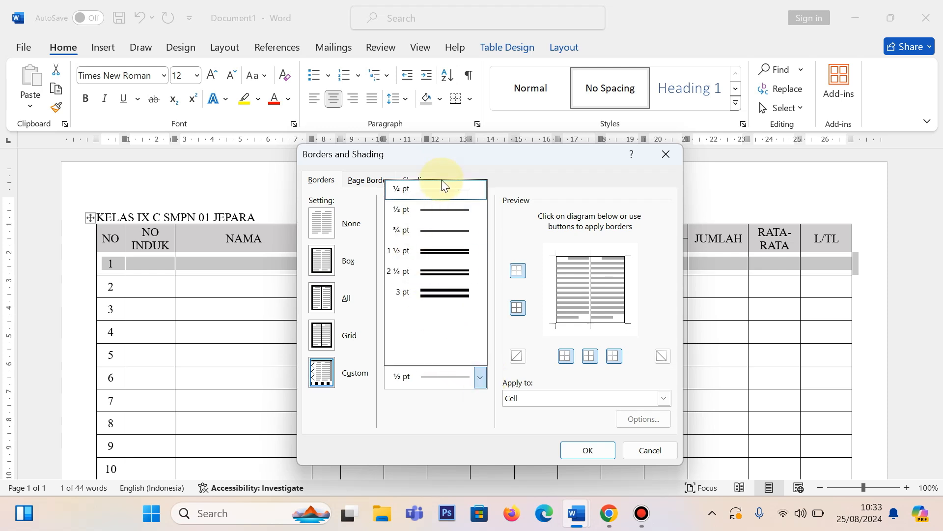
left_click(441, 232)
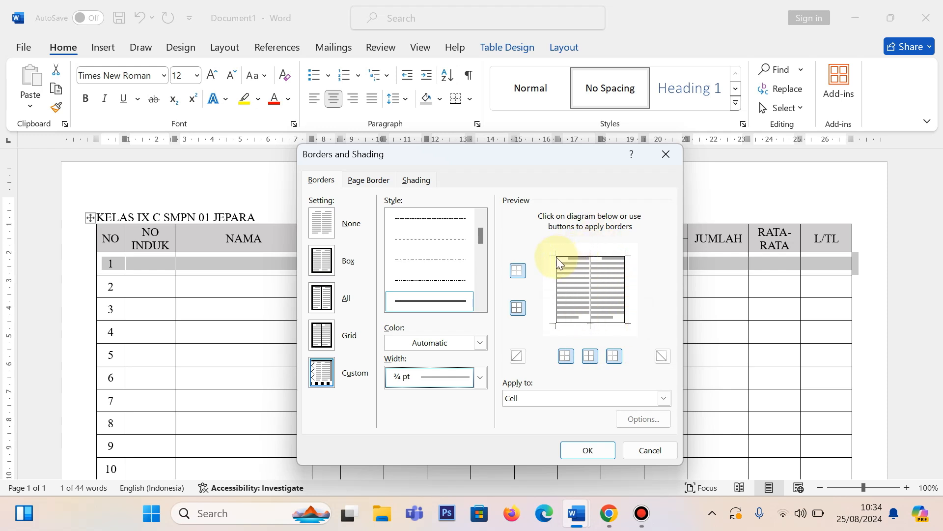
left_click(516, 273)
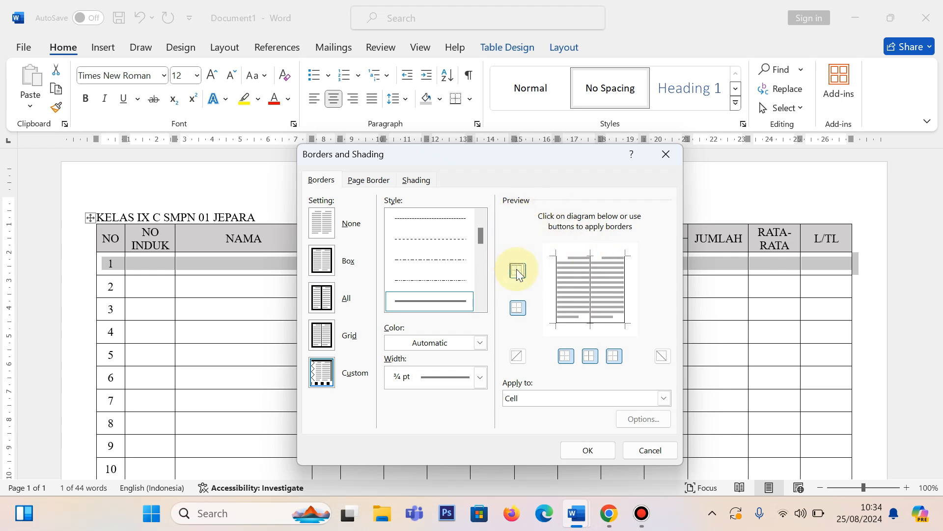
left_click(519, 272)
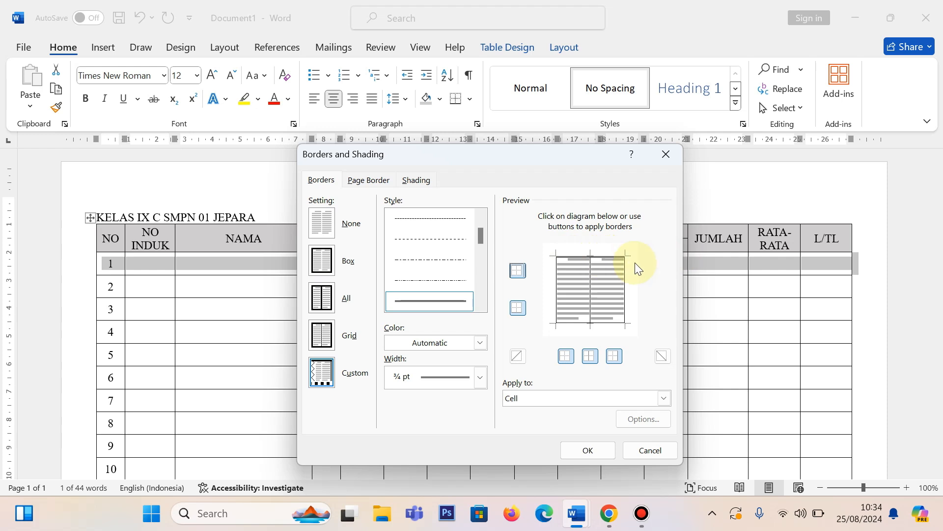
left_click(588, 451)
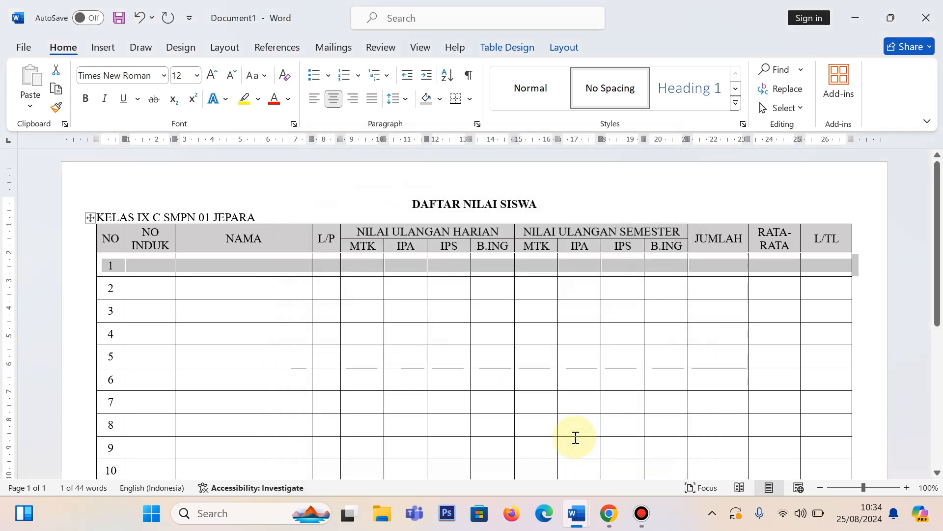
left_click(363, 289)
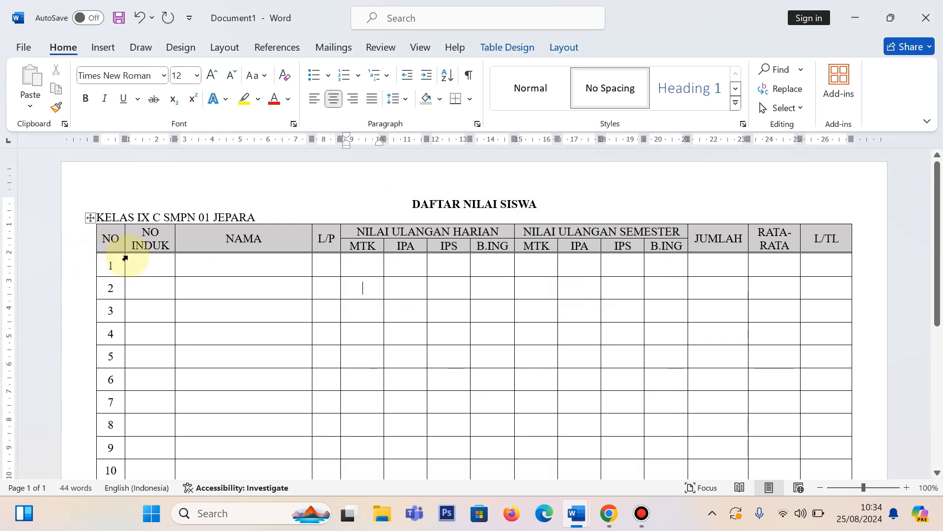
Step: Examine the border style of the student rows in the DAFTAR NILAI SISWA reference document and return to Document1
mouse_move(577, 512)
left_click(543, 475)
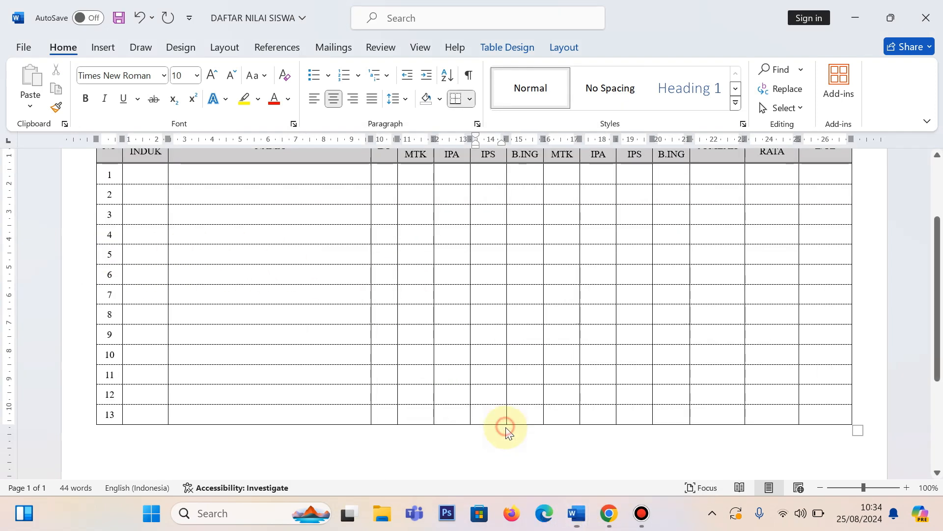
scroll(250, 213, "up", 2)
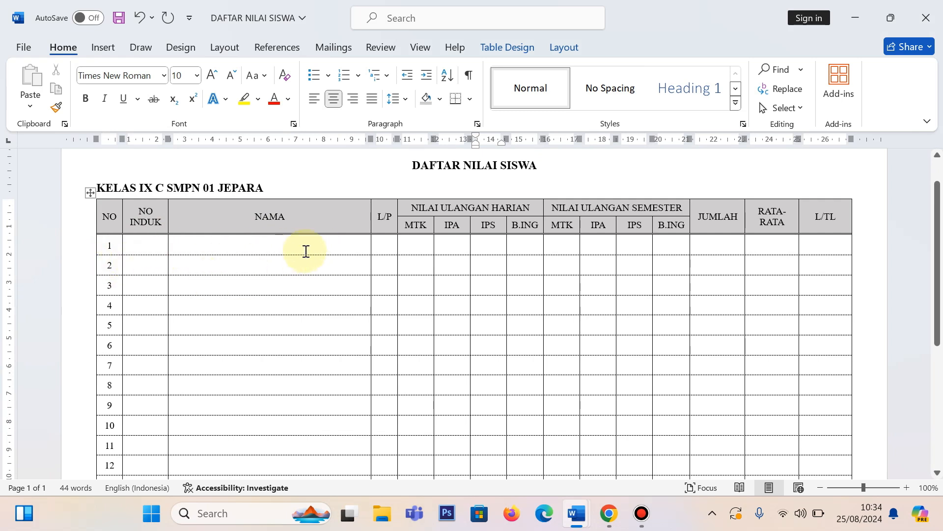
mouse_move(565, 506)
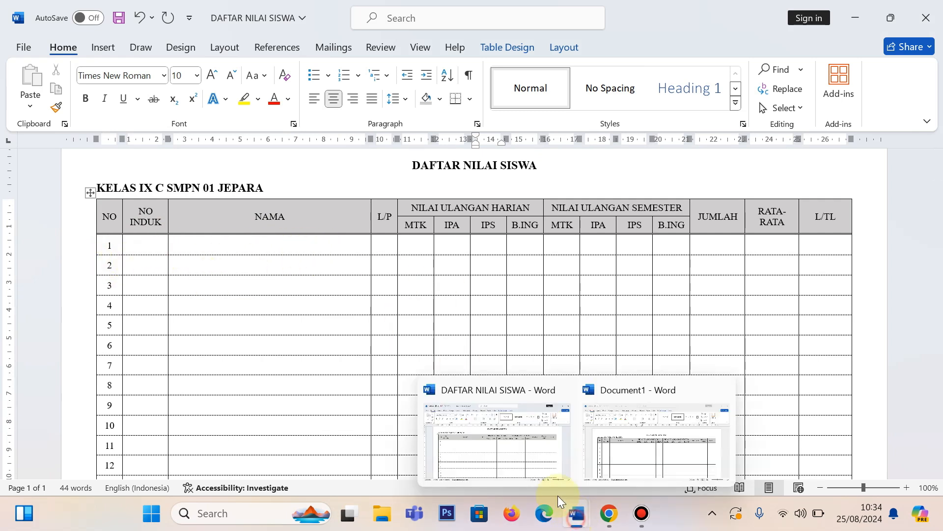
left_click(650, 431)
Step: Change the inside horizontal borders of rows 1 to 13 to a fine dashed line, ¾ pt wide
mouse_move(77, 267)
left_mouse_down()
mouse_move(58, 484)
mouse_move(84, 260)
left_mouse_up()
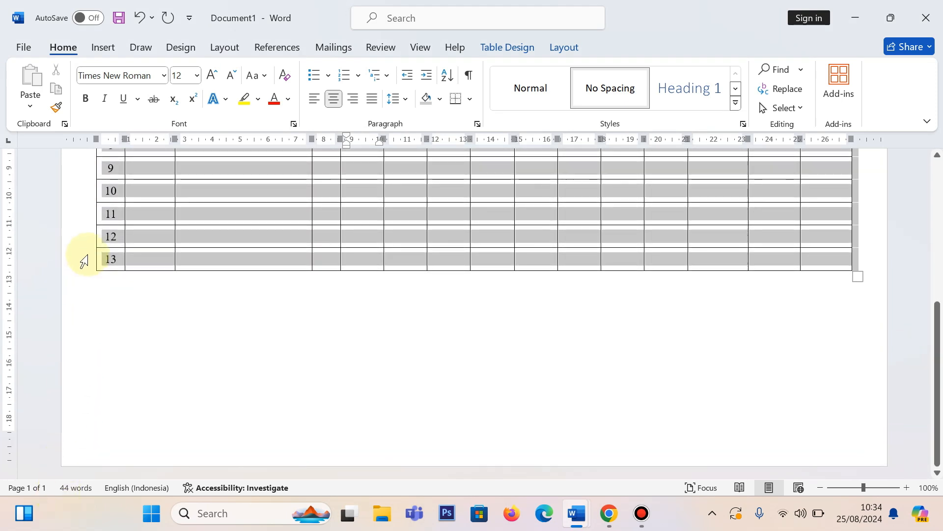
scroll(608, 332, "up", 5)
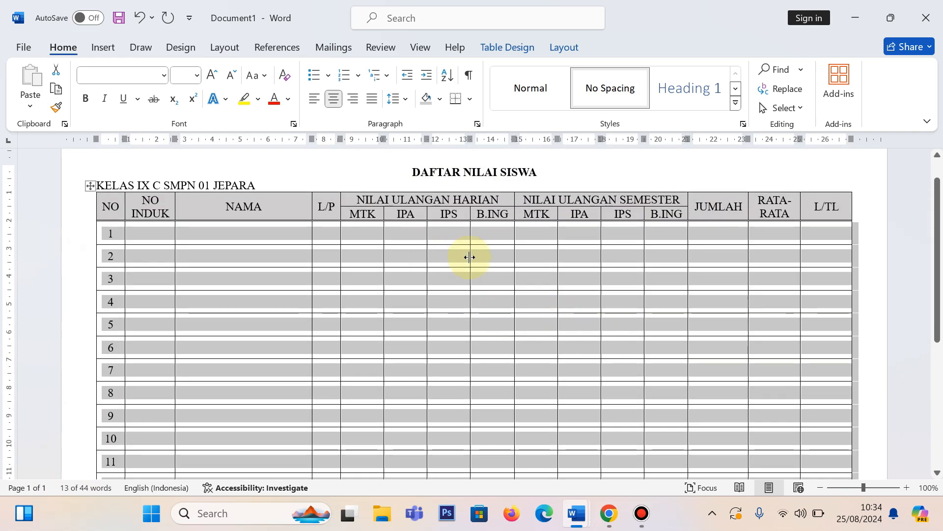
left_click(470, 99)
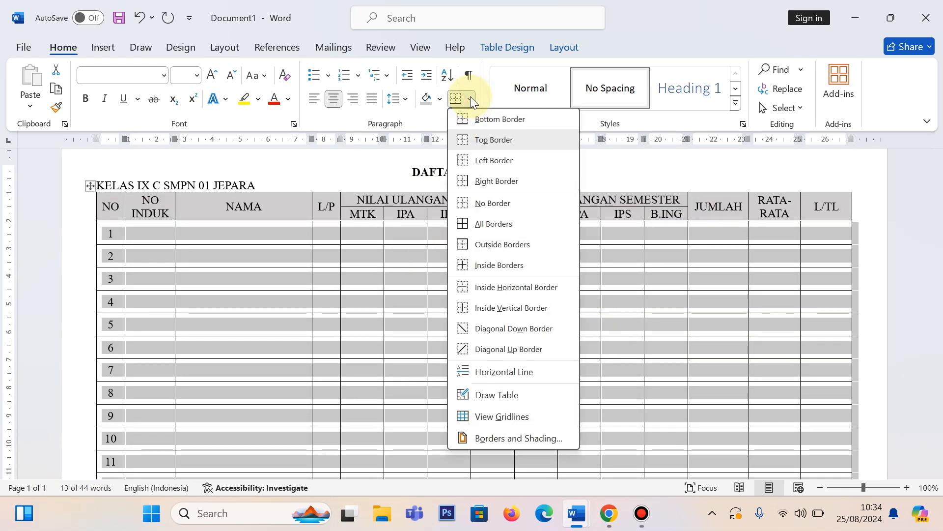
left_click(511, 439)
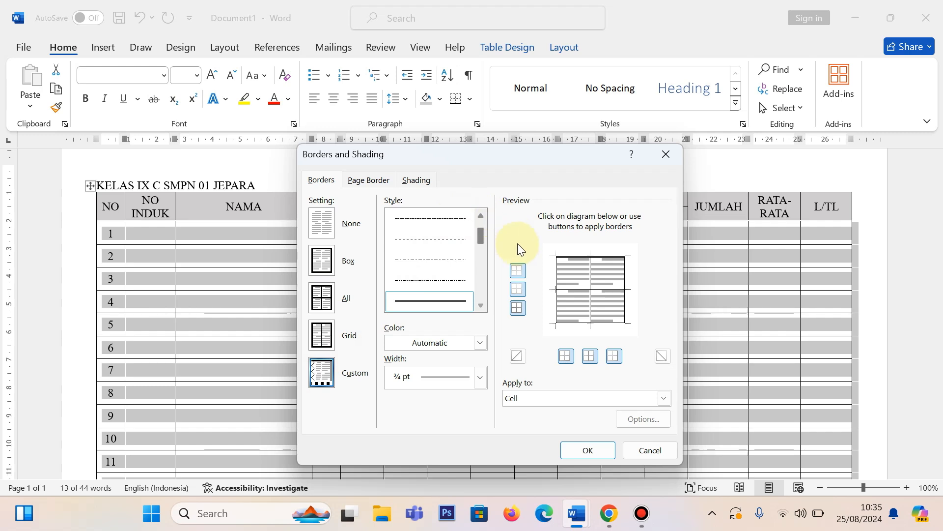
left_click(430, 218)
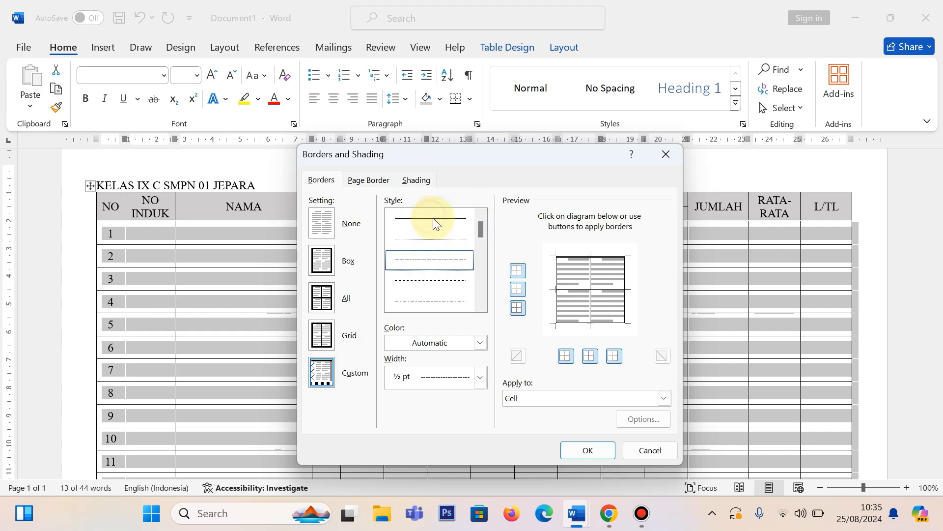
left_click(481, 379)
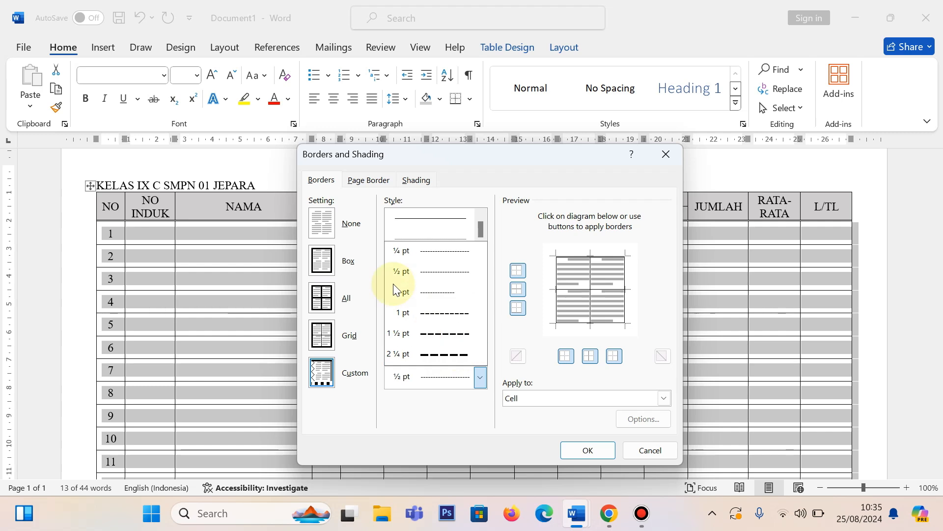
left_click(445, 293)
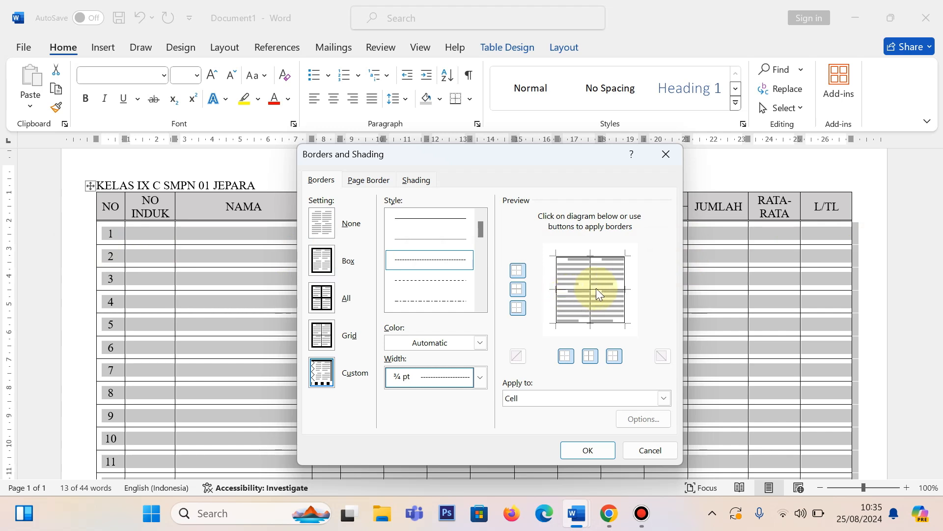
left_click(521, 289)
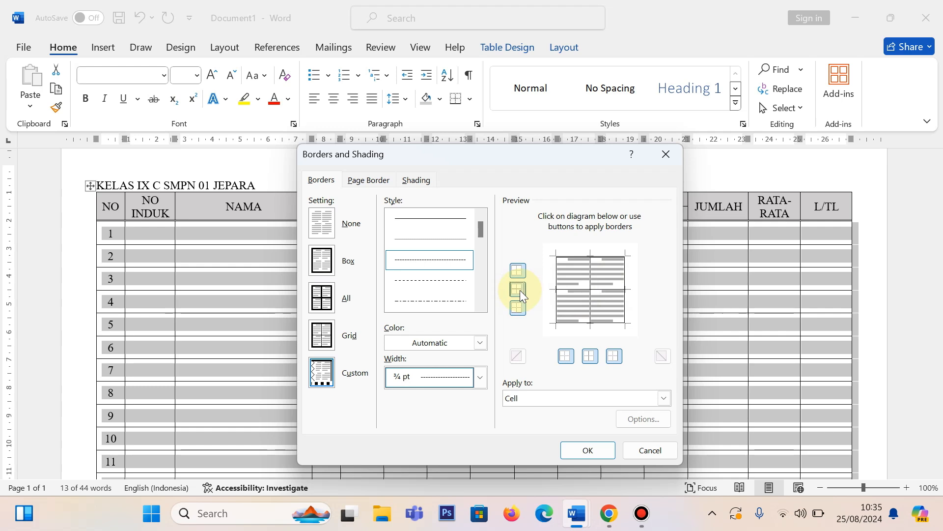
left_click(520, 290)
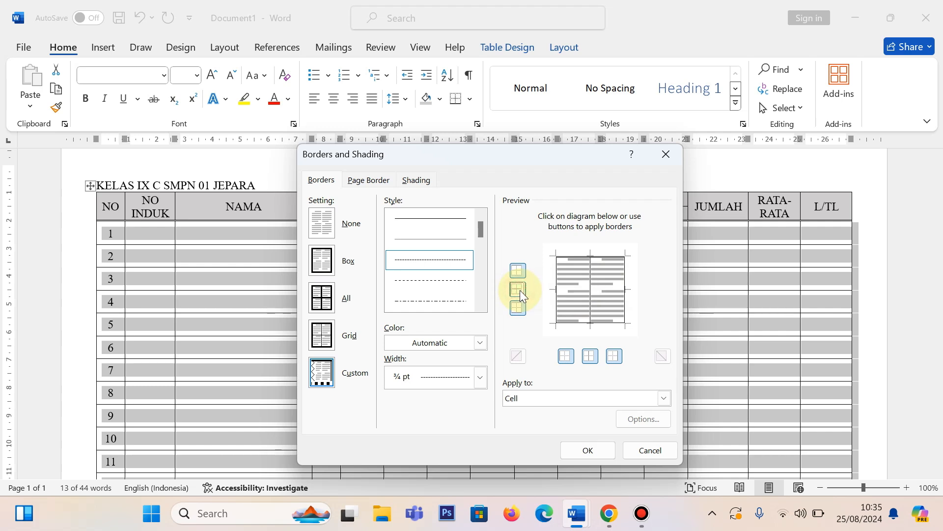
left_click(520, 291)
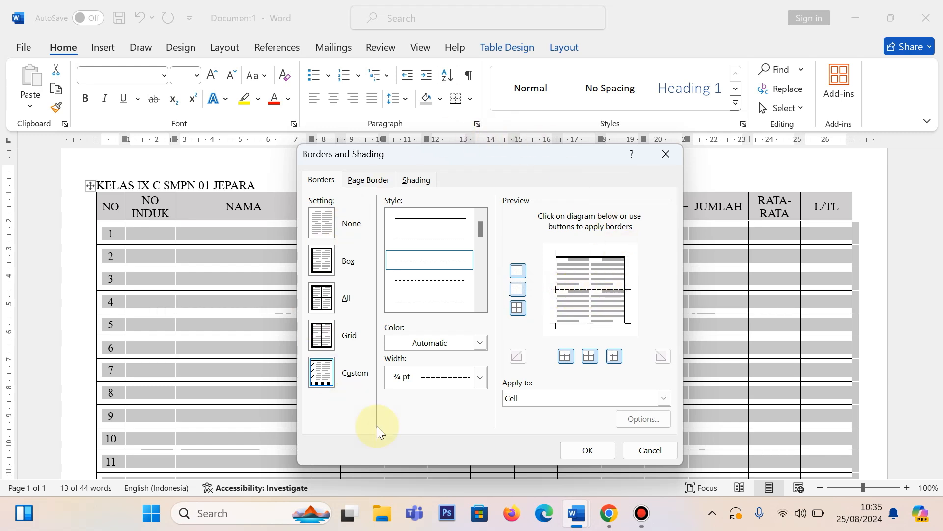
left_click(609, 448)
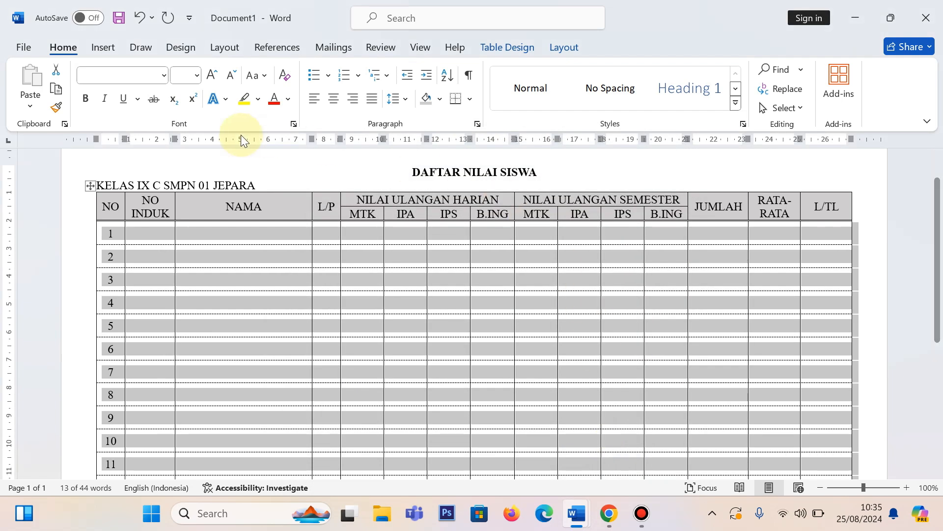
left_click(252, 162)
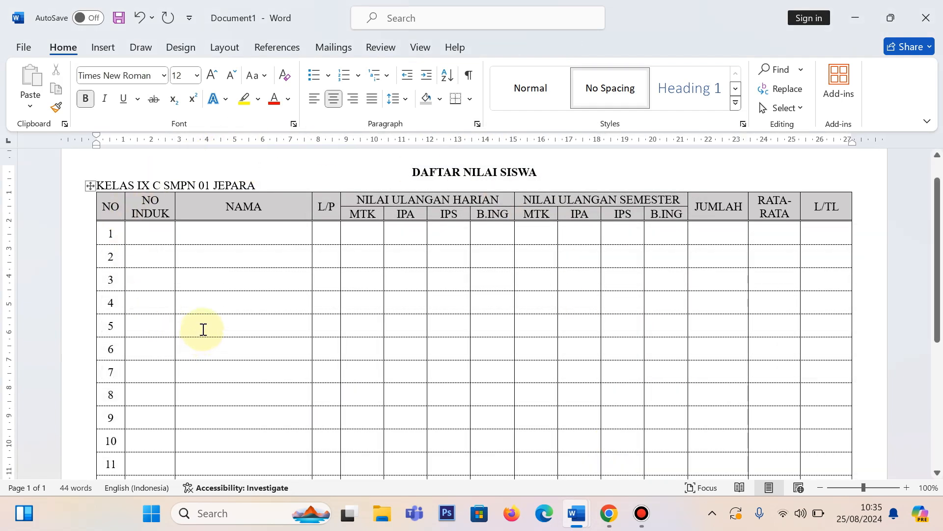
scroll(230, 278, "up", 1)
scroll(230, 278, "down", 1)
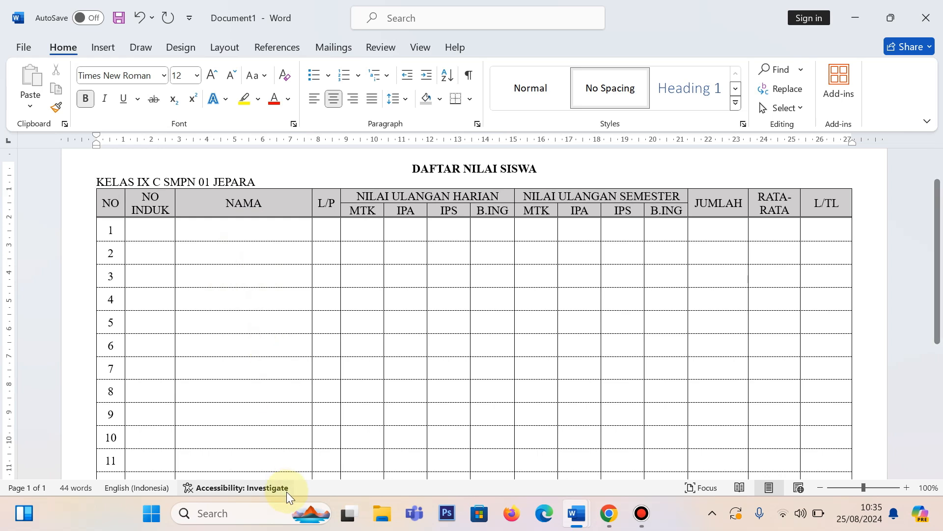
scroll(312, 361, "down", 5)
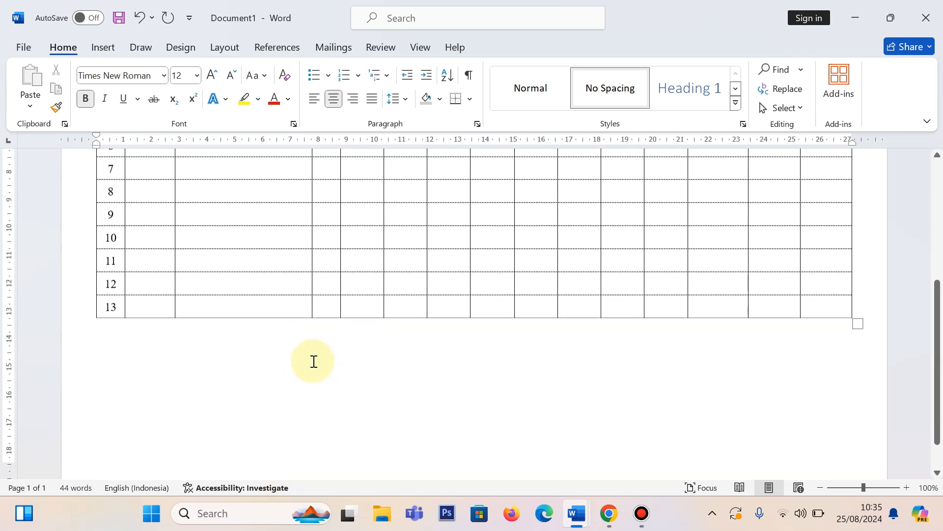
scroll(314, 358, "up", 5)
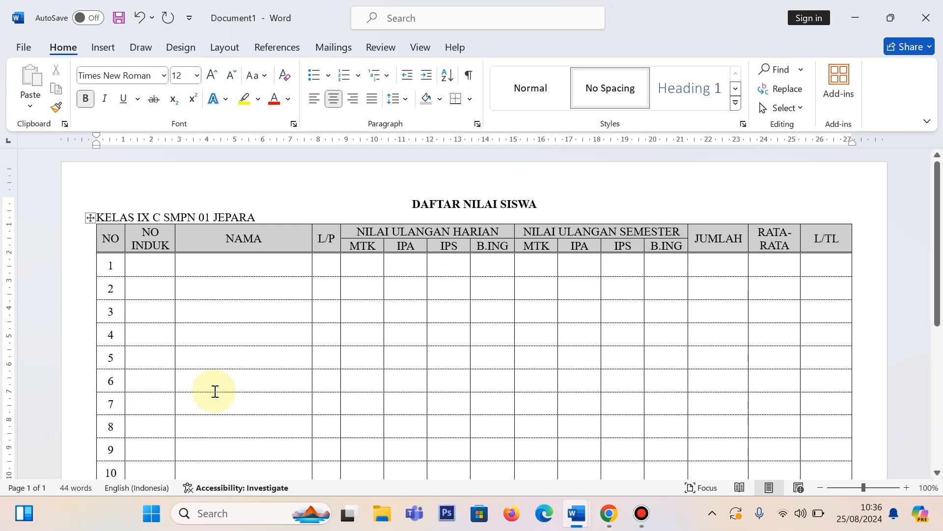
Step: Try inserting an empty row between rows 5 and 6, and undo the insertion
scroll(234, 377, "down", 3)
mouse_move(80, 299)
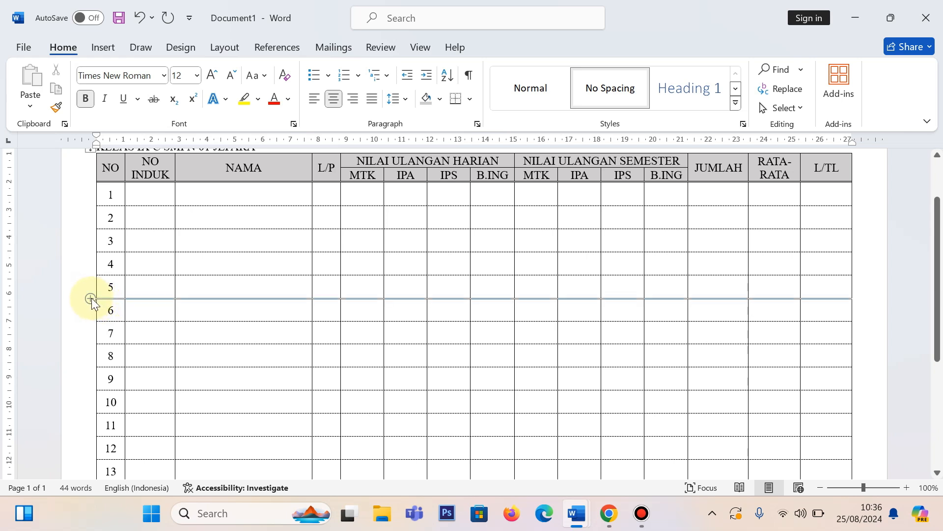
left_click(91, 297)
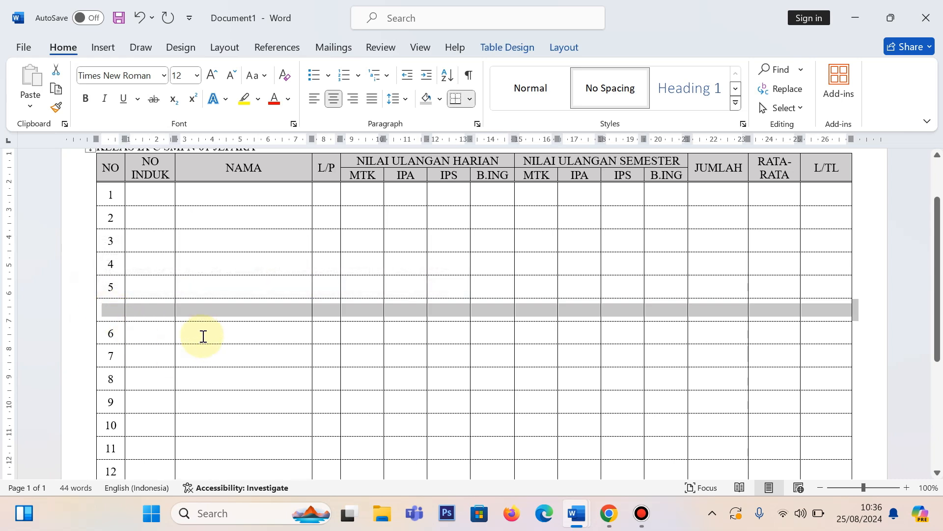
key("ctrl+z")
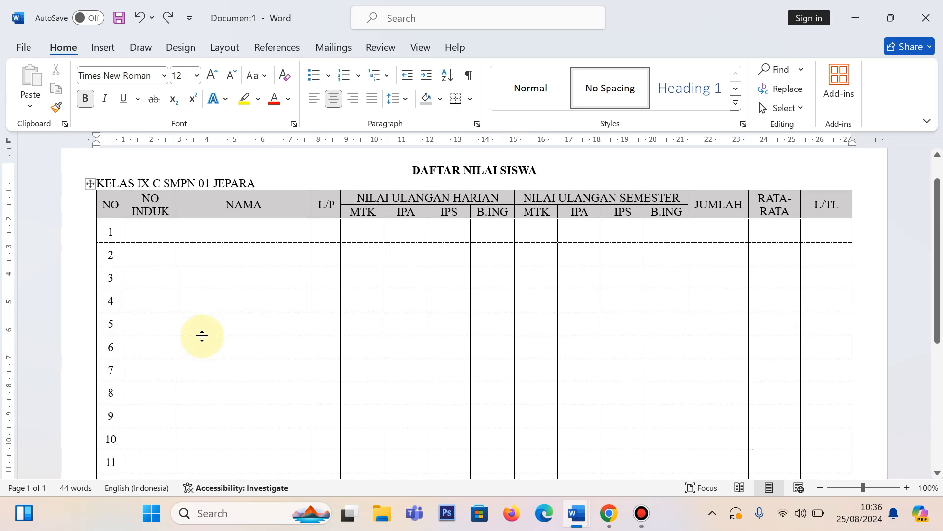
Step: Try inserting three empty rows below row 6 based on rows 4 to 6, and undo the insertion
left_click_drag(110, 299, 821, 352)
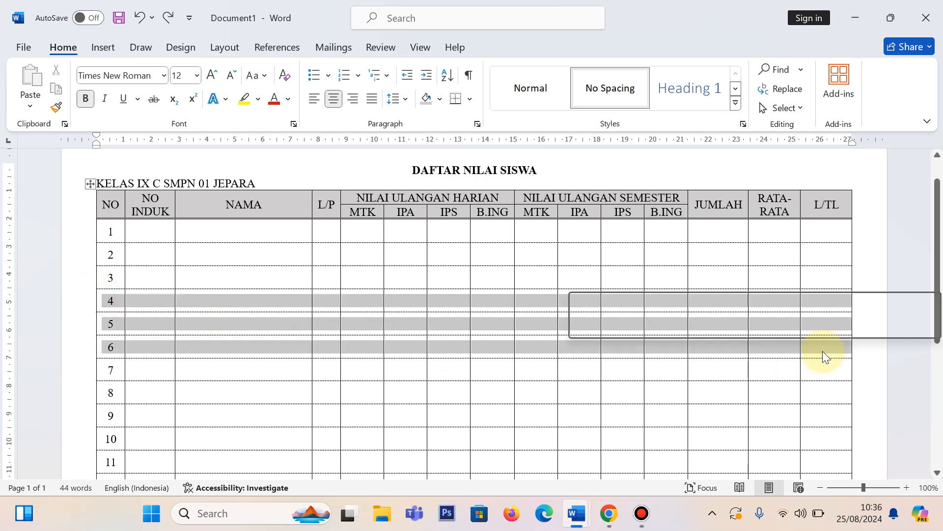
right_click(202, 297)
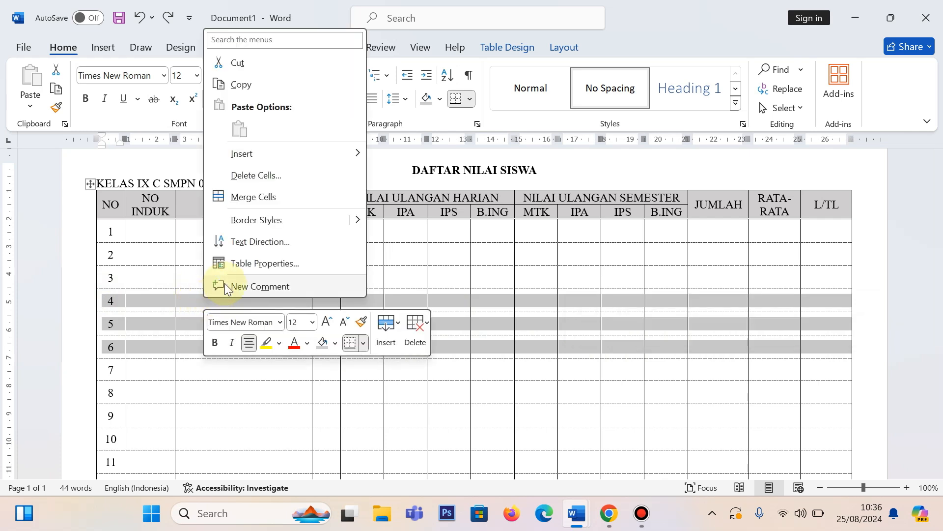
mouse_move(330, 154)
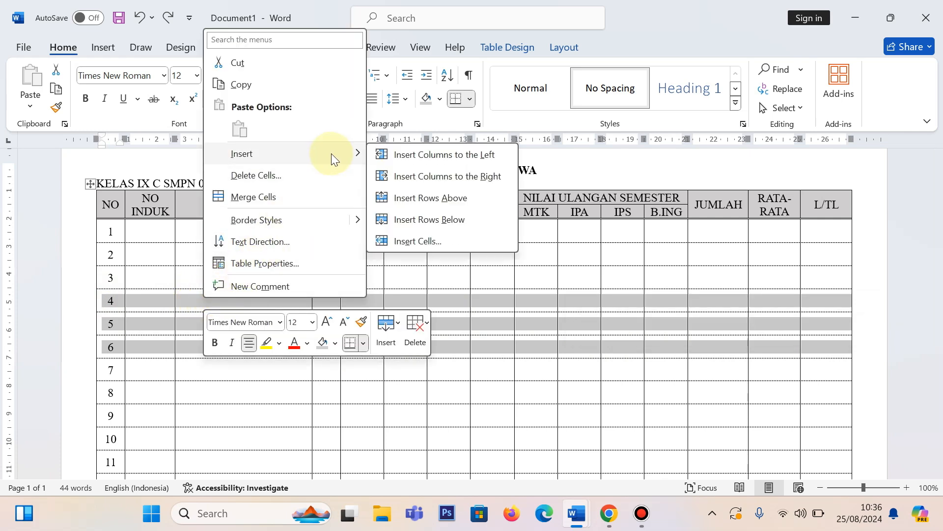
left_click(472, 219)
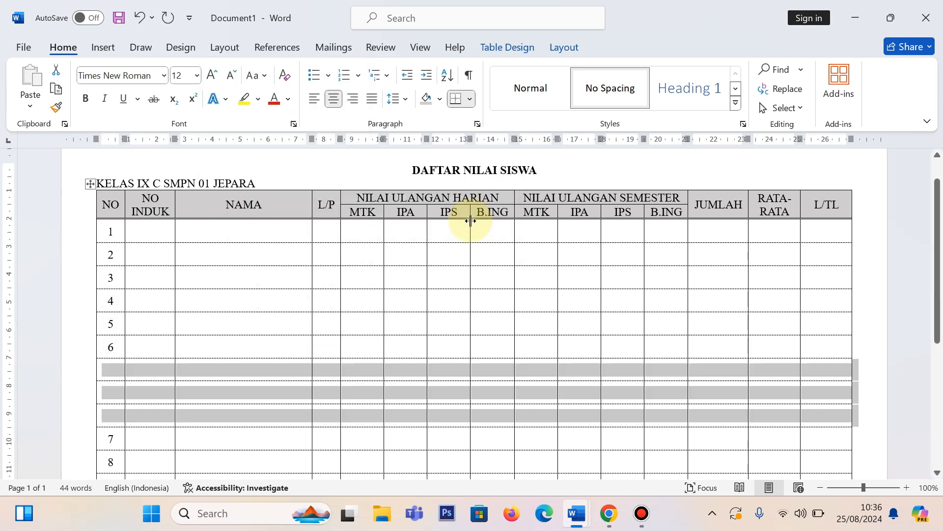
left_click(215, 346)
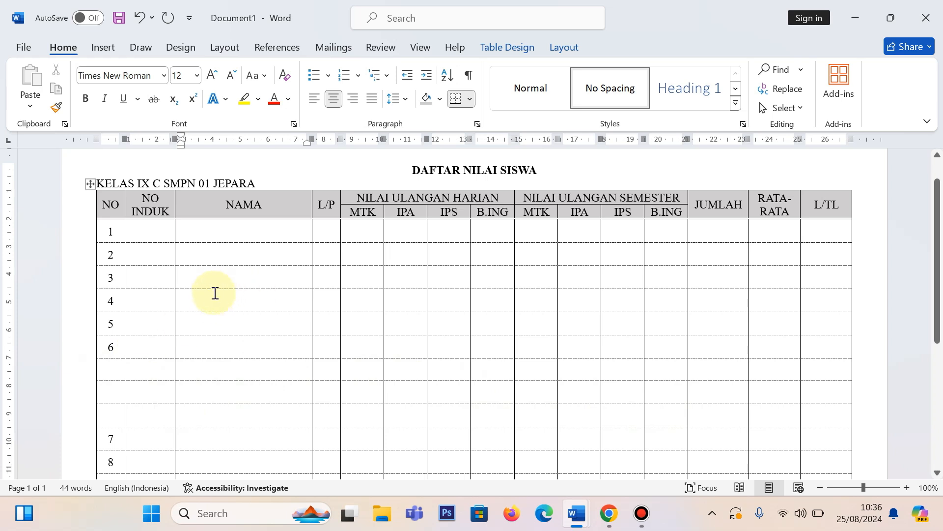
left_click(257, 250)
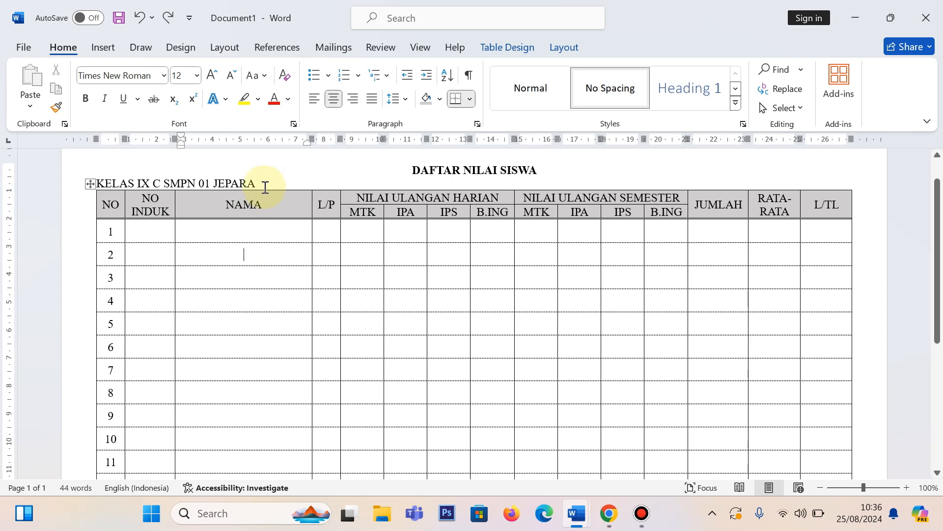
Step: Try inserting an empty column between L/P and NILAI ULANGAN HARIAN, and undo the insertion
mouse_move(330, 187)
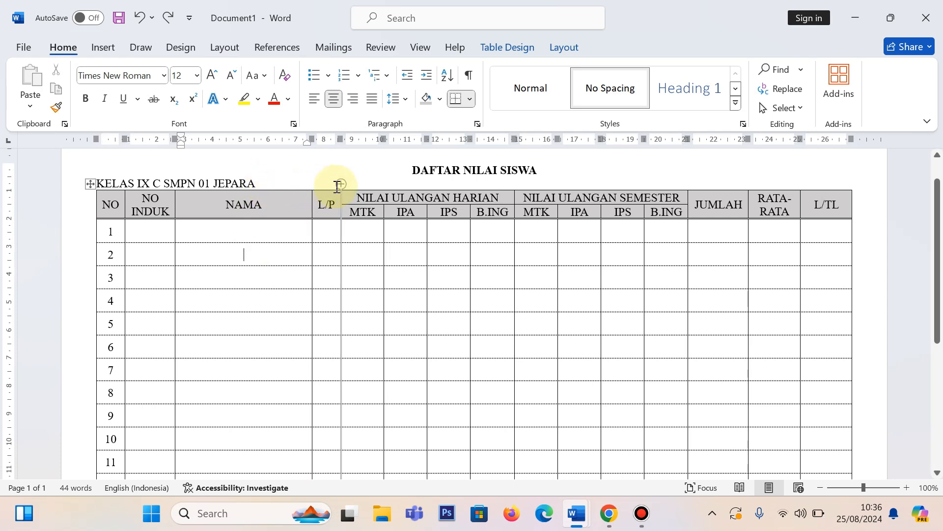
left_click(341, 184)
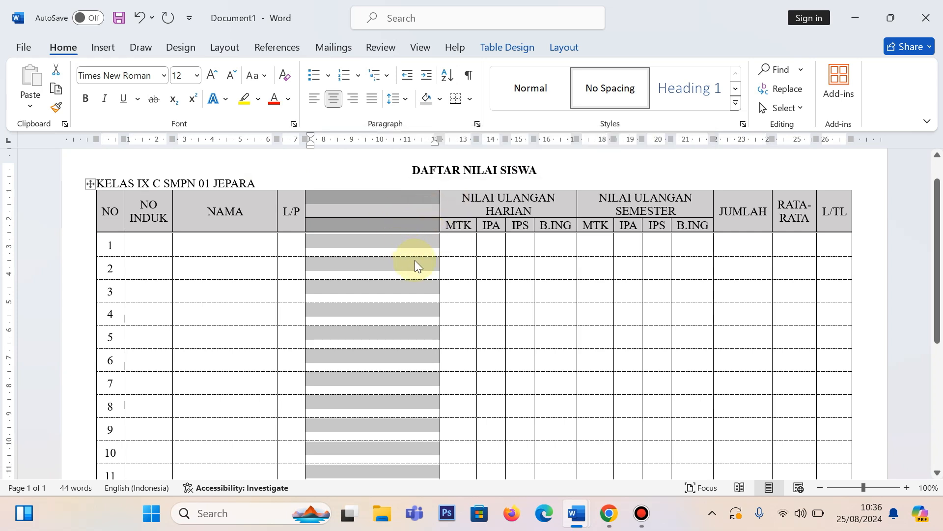
key("ctrl+z")
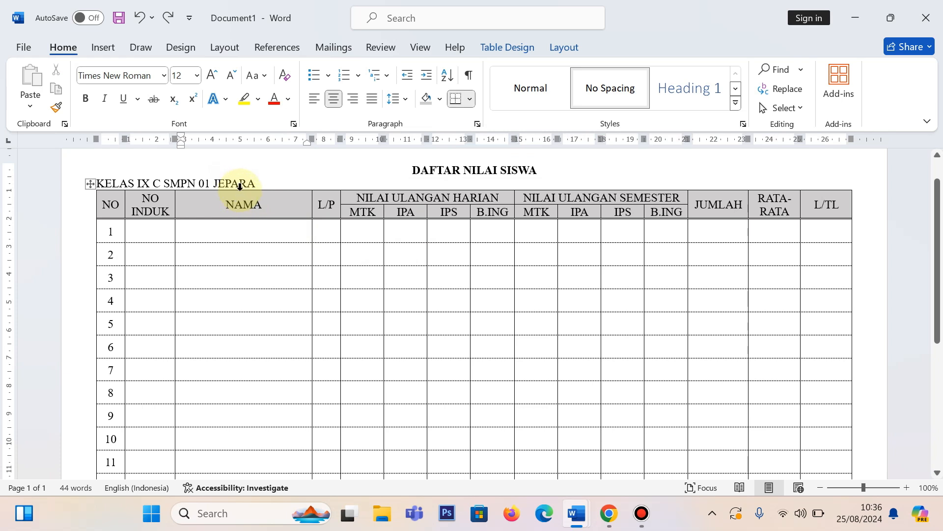
Step: Try inserting an empty column to the right of the NAMA column, undo the insertion and deselect the column
left_click(239, 186)
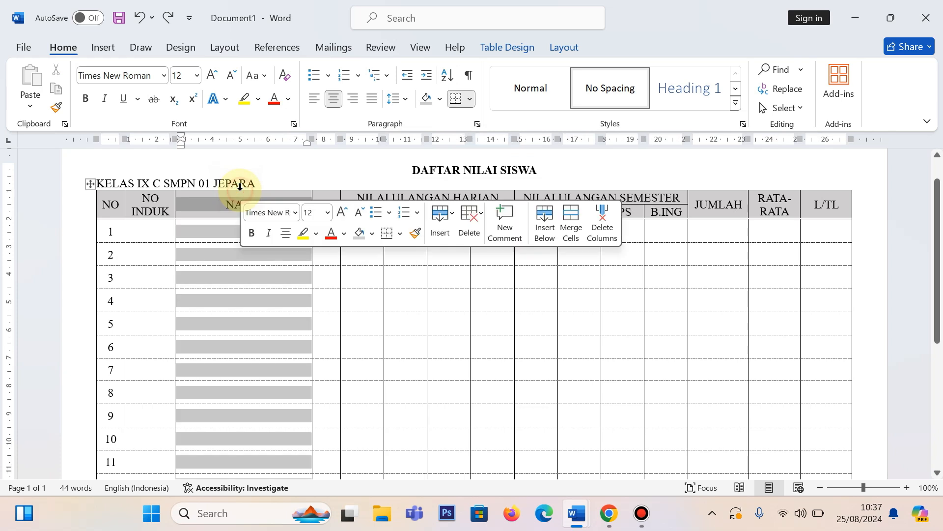
right_click(224, 232)
mouse_move(305, 309)
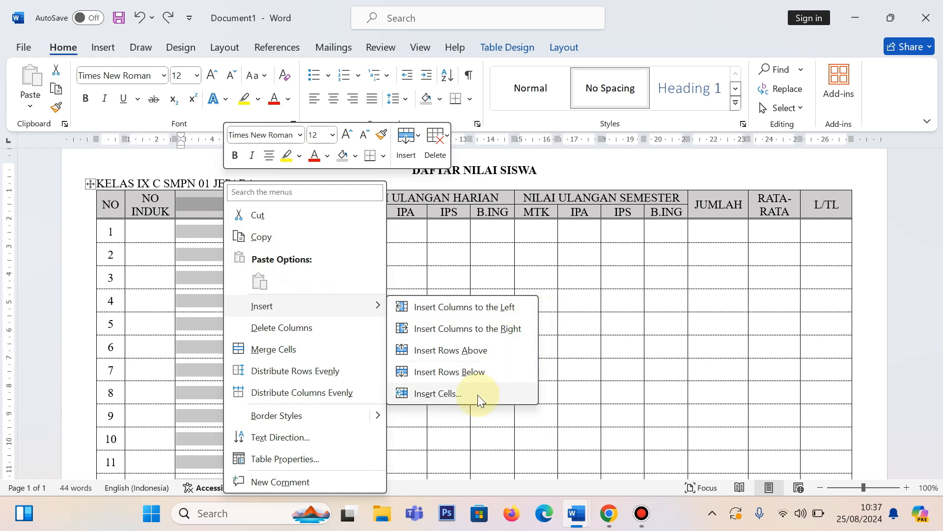
left_click(475, 331)
left_click(447, 301)
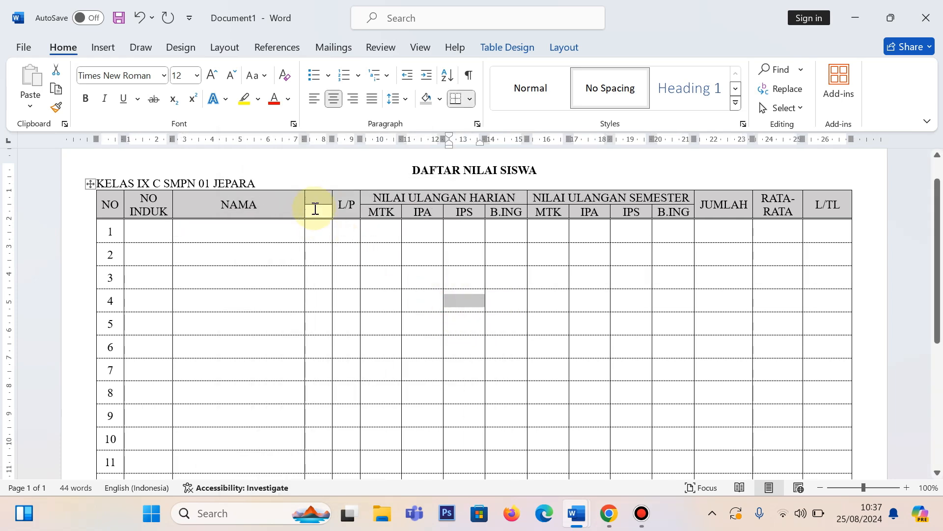
left_click(375, 248)
left_click(320, 233)
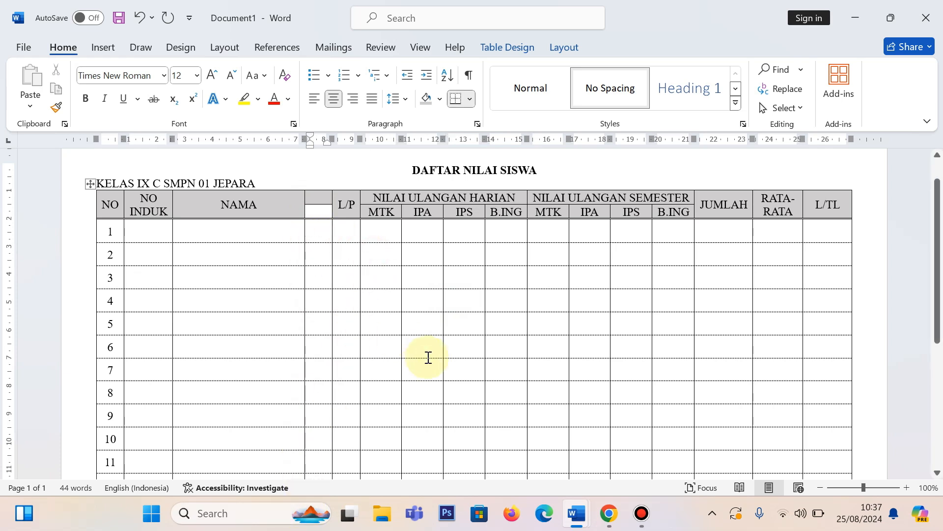
key("ctrl+z")
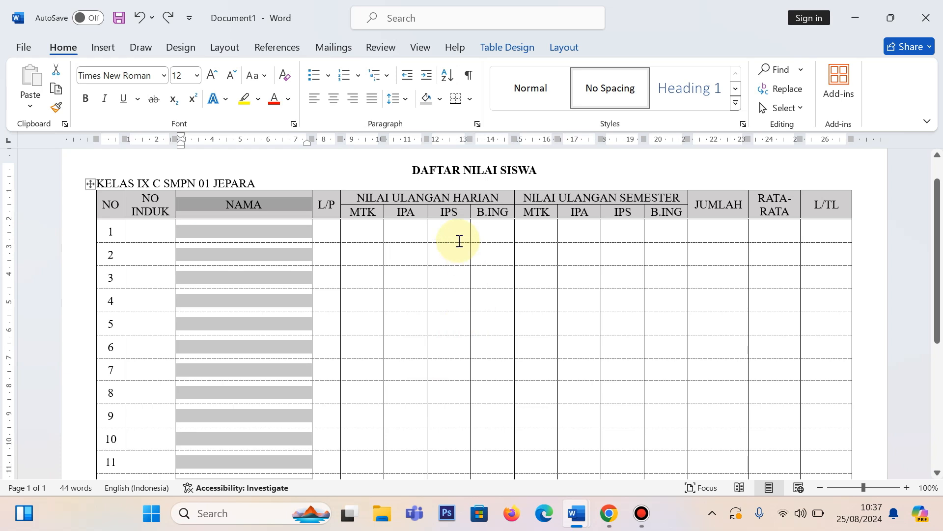
left_click(434, 231)
scroll(315, 364, "down", 5)
scroll(612, 362, "up", 5)
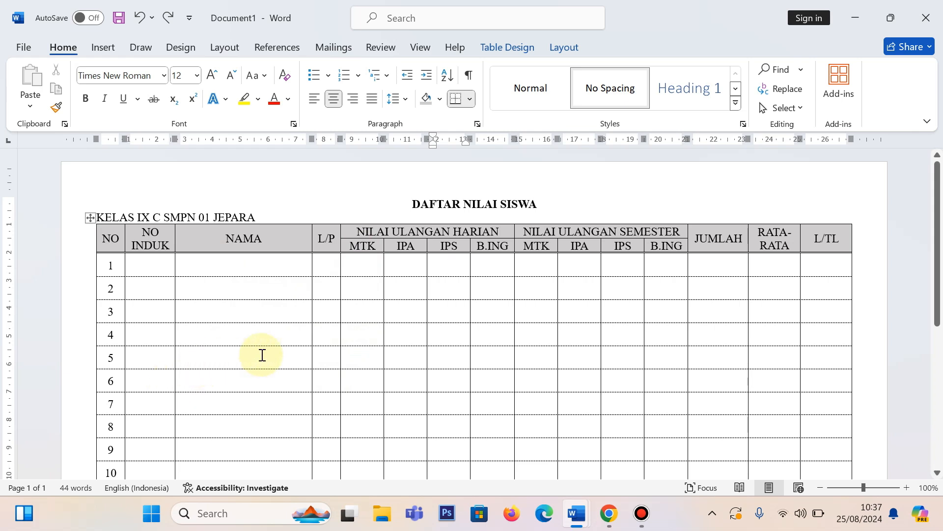
scroll(596, 305, "down", 4)
scroll(289, 355, "up", 1)
scroll(289, 355, "up", 2)
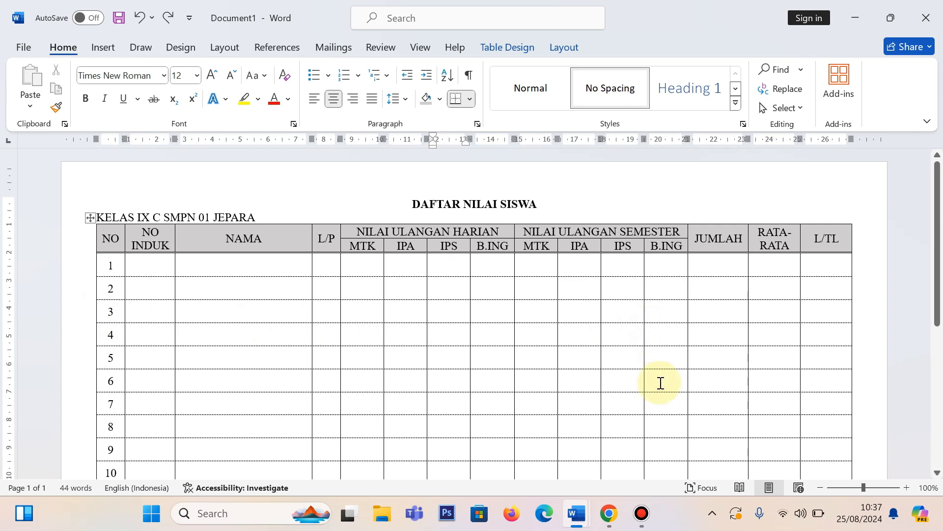
mouse_move(644, 518)
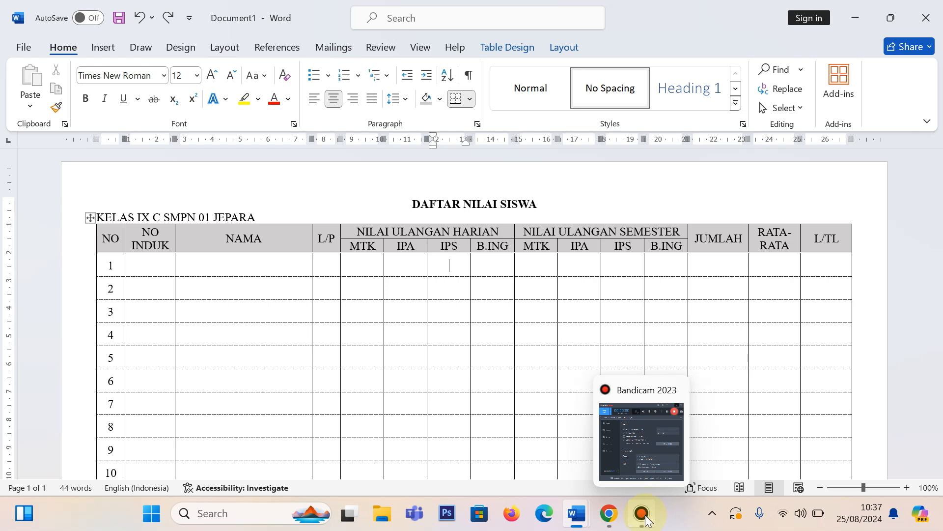